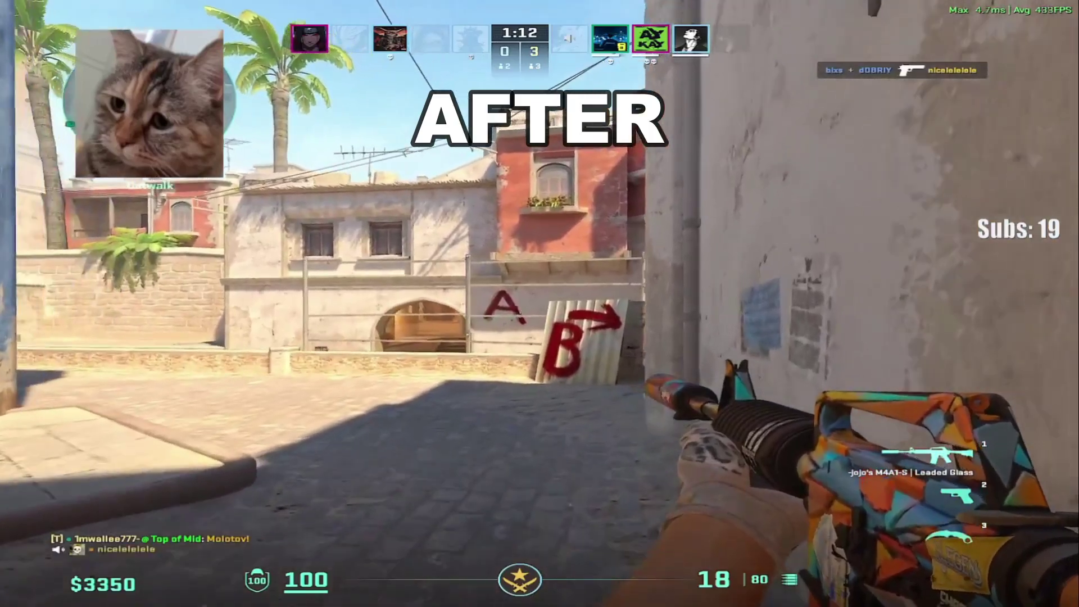
{"action": "key", "text": "3"}
{"action": "key", "text": "w"}
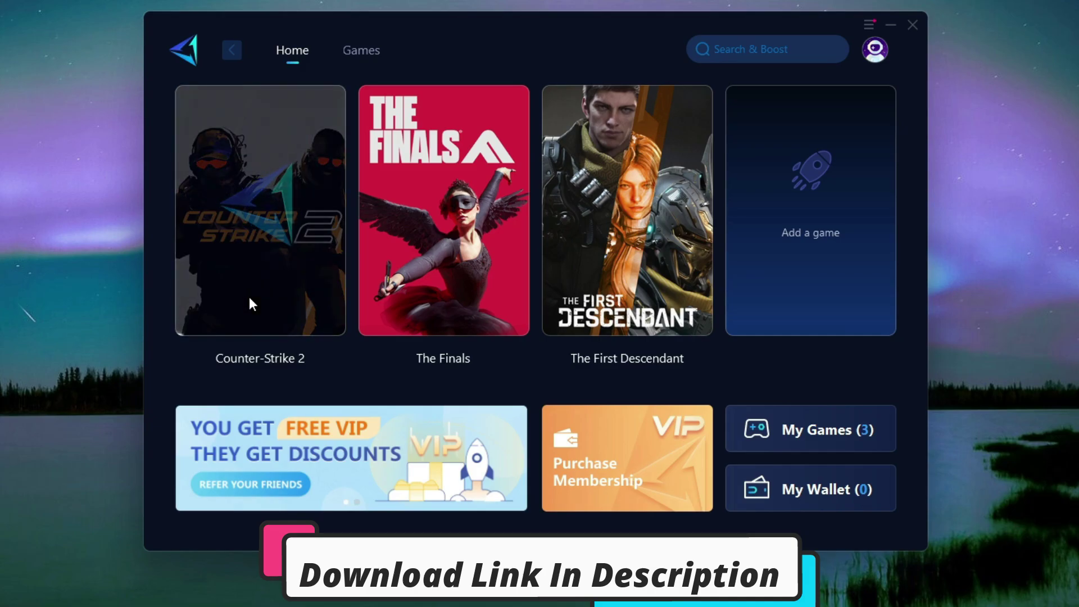
Browse the popular games supported by GearUP Booster and open its free-trial link from the video description.
{"action": "left_click", "coordinate": [360, 52]}
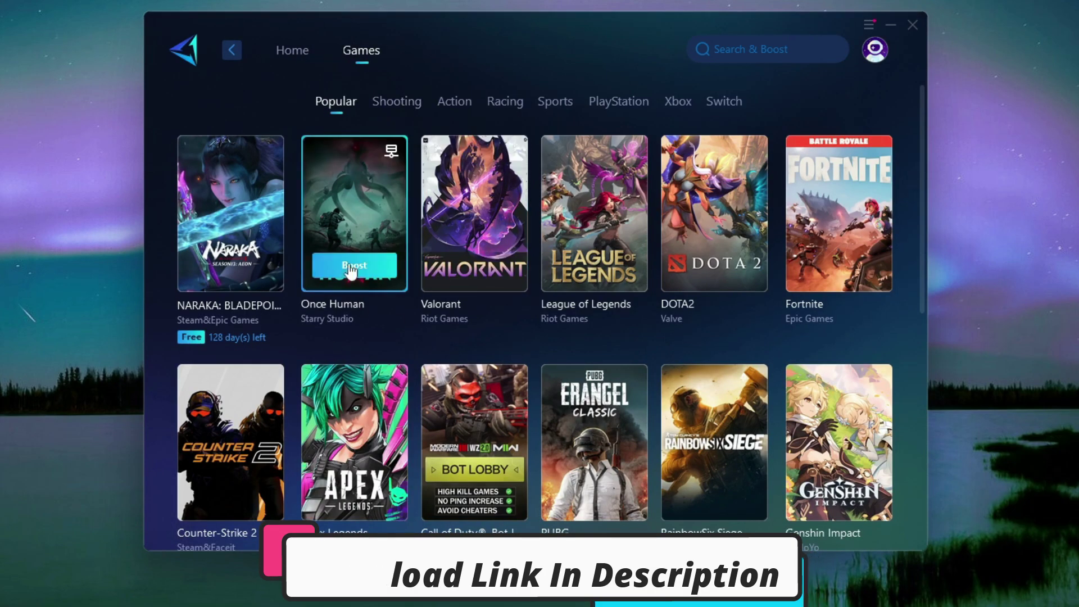
{"action": "scroll", "coordinate": [393, 281], "scroll_direction": "down", "scroll_amount": 5}
{"action": "scroll", "coordinate": [430, 289], "scroll_direction": "down", "scroll_amount": 2}
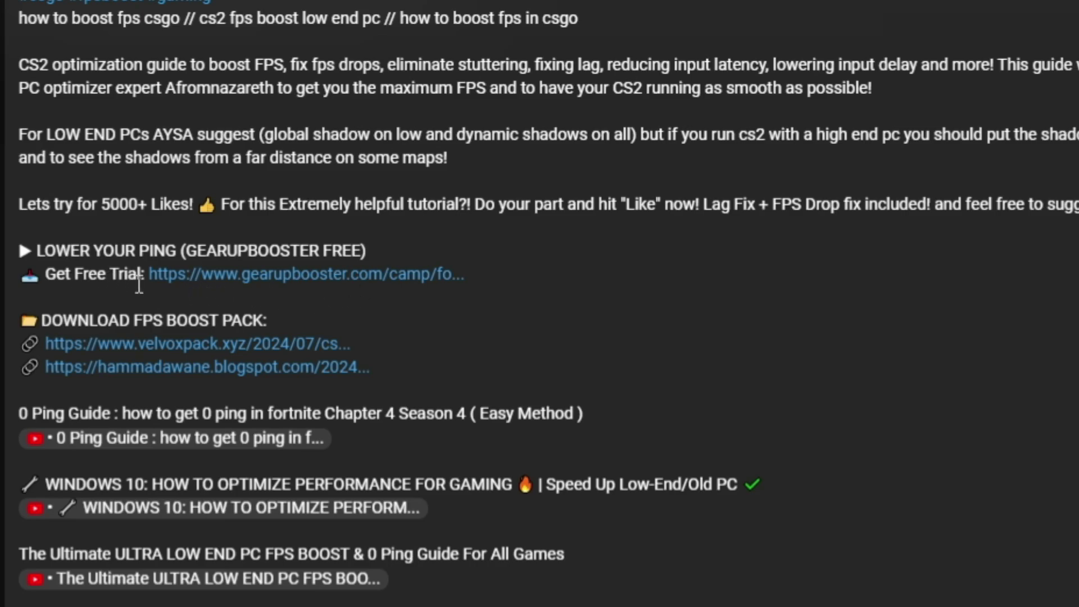
{"action": "left_click", "coordinate": [261, 278]}
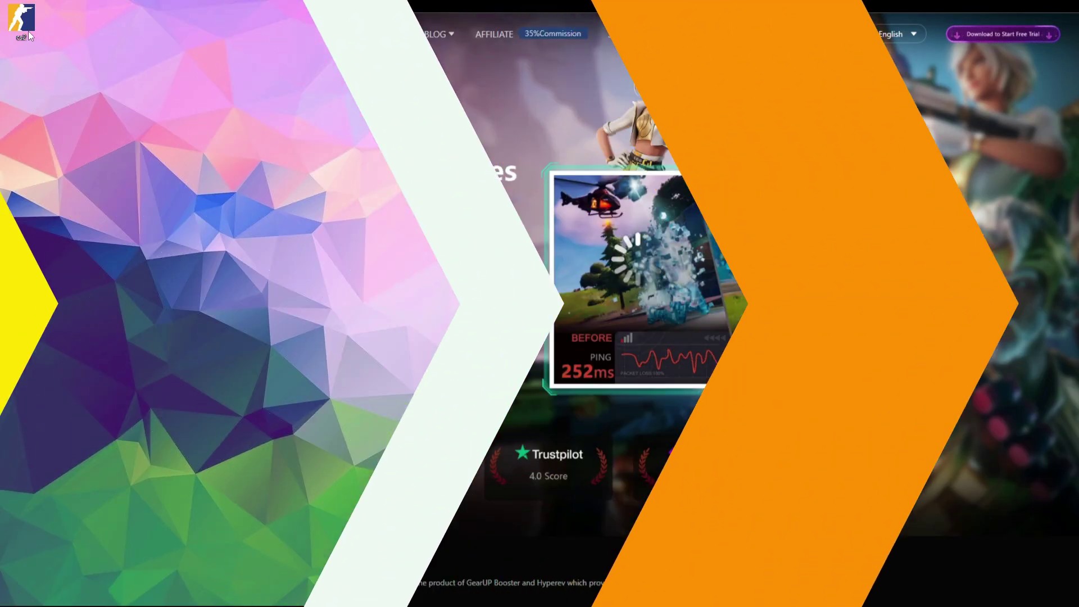
Open the compatibility properties of the cs2 application on the desktop and disable full-screen optimisations.
{"action": "right_click", "coordinate": [13, 28]}
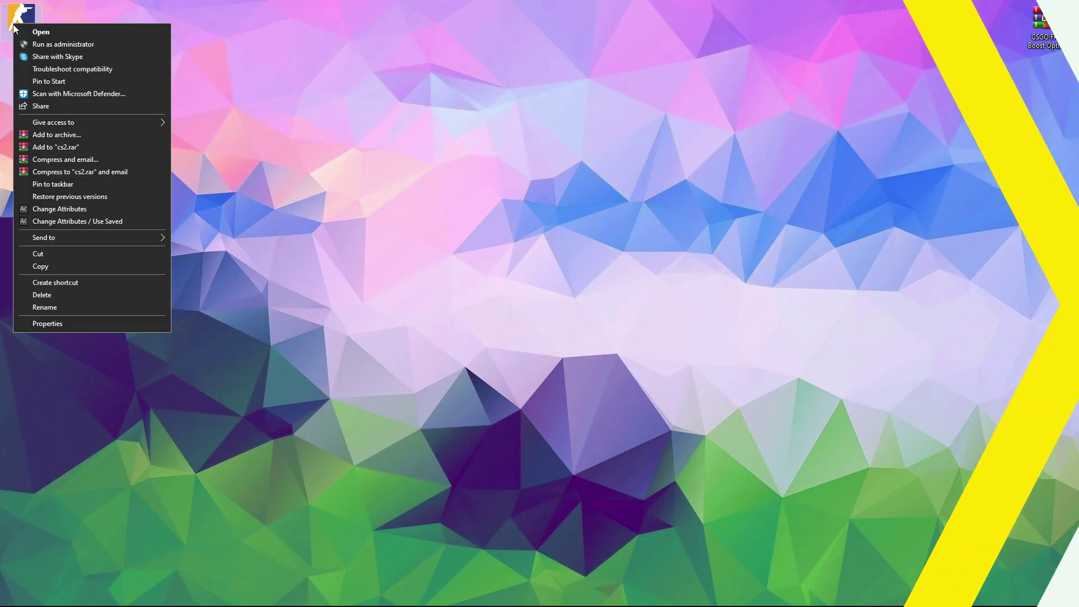
{"action": "left_click", "coordinate": [44, 325]}
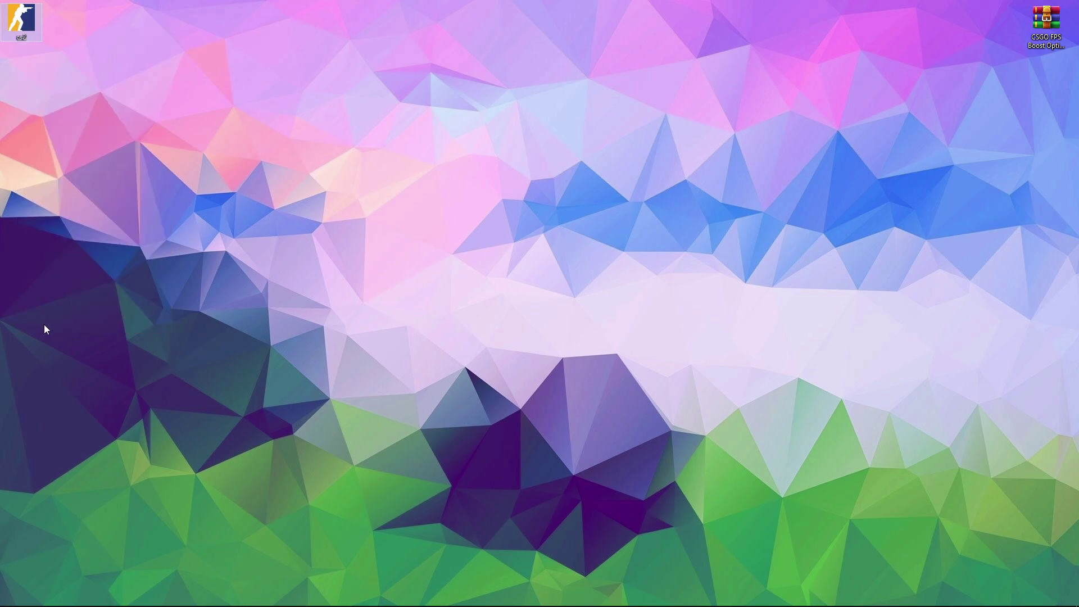
{"action": "left_click_drag", "start_coordinate": [142, 32], "coordinate": [499, 50]}
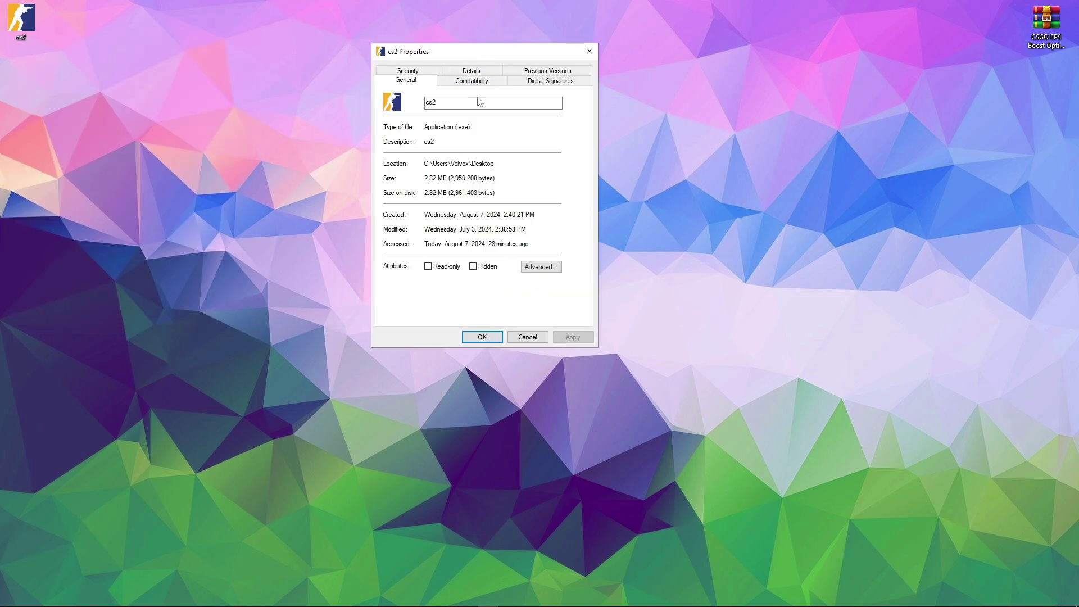
{"action": "left_click", "coordinate": [474, 79]}
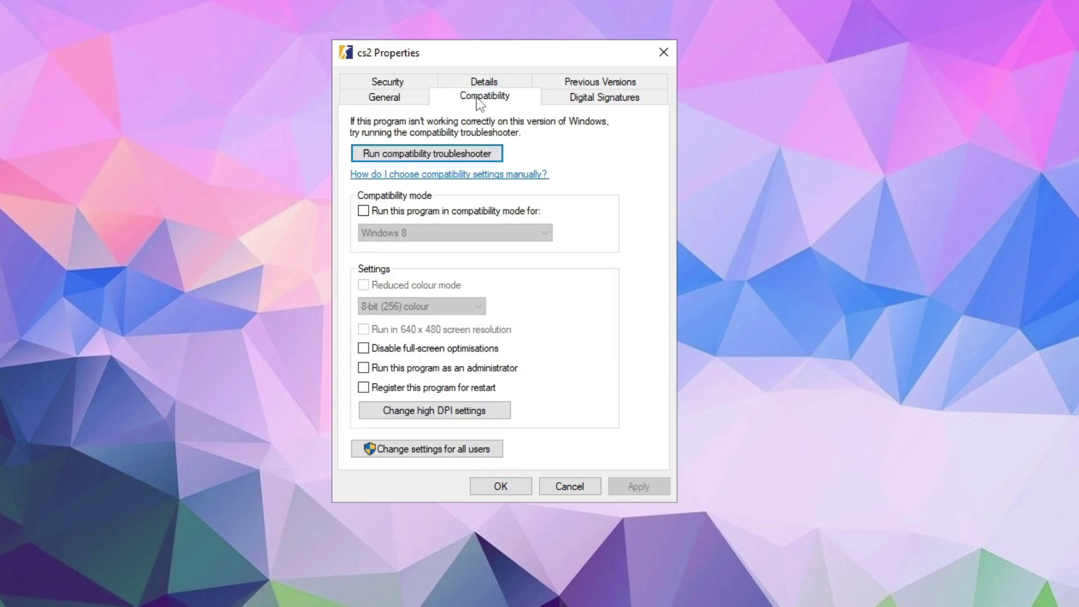
{"action": "left_click", "coordinate": [392, 354]}
Override cs2's high DPI scaling behaviour with scaling performed by Application, apply the compatibility settings and close the properties.
{"action": "left_click", "coordinate": [400, 413]}
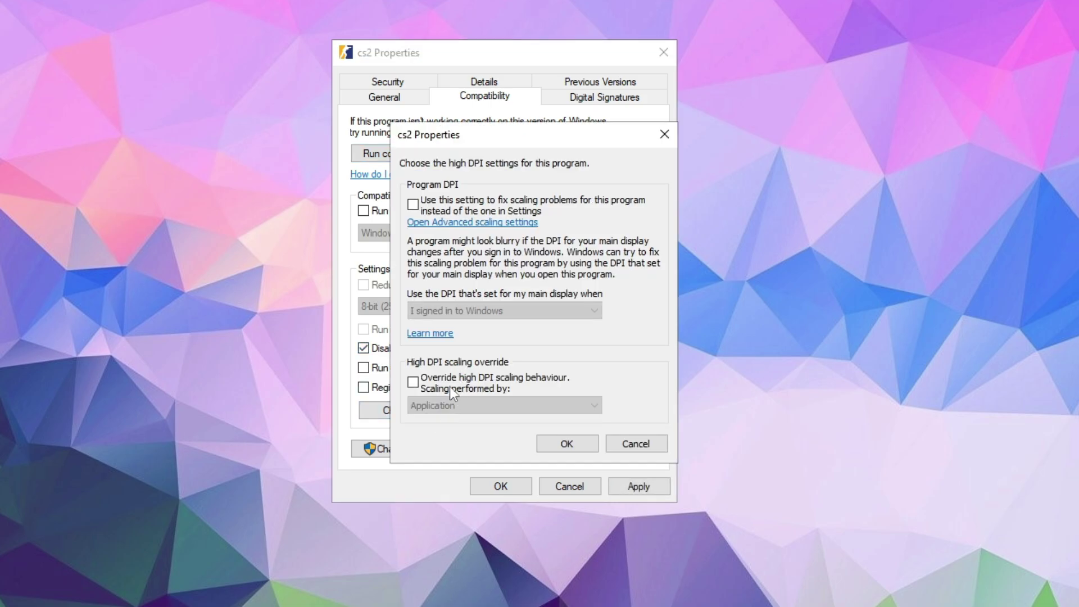
{"action": "left_click", "coordinate": [450, 386]}
{"action": "left_click", "coordinate": [447, 406]}
{"action": "left_click", "coordinate": [442, 419]}
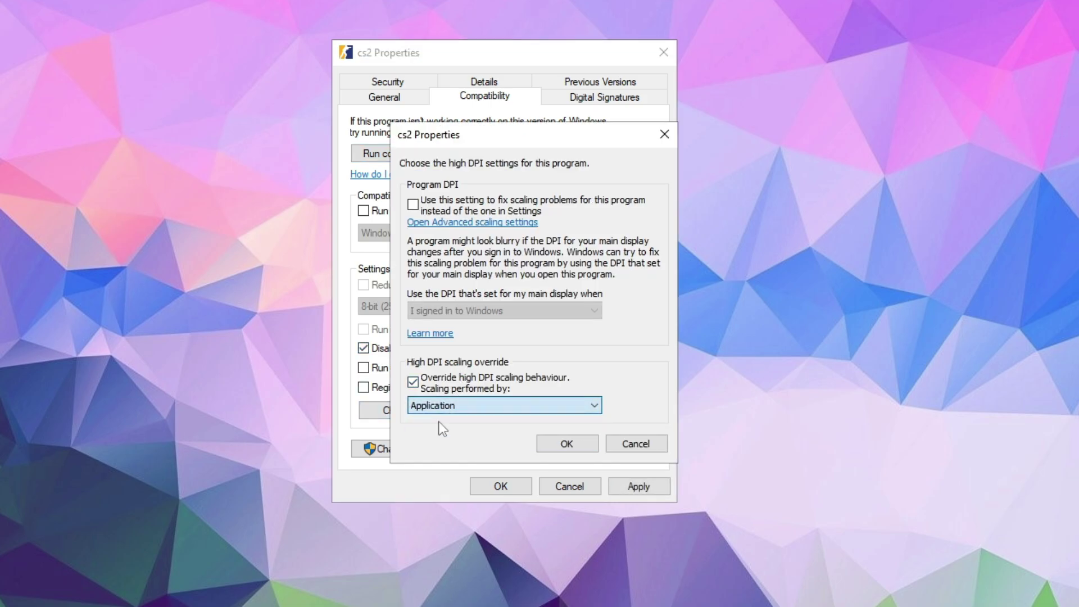
{"action": "left_click", "coordinate": [566, 444]}
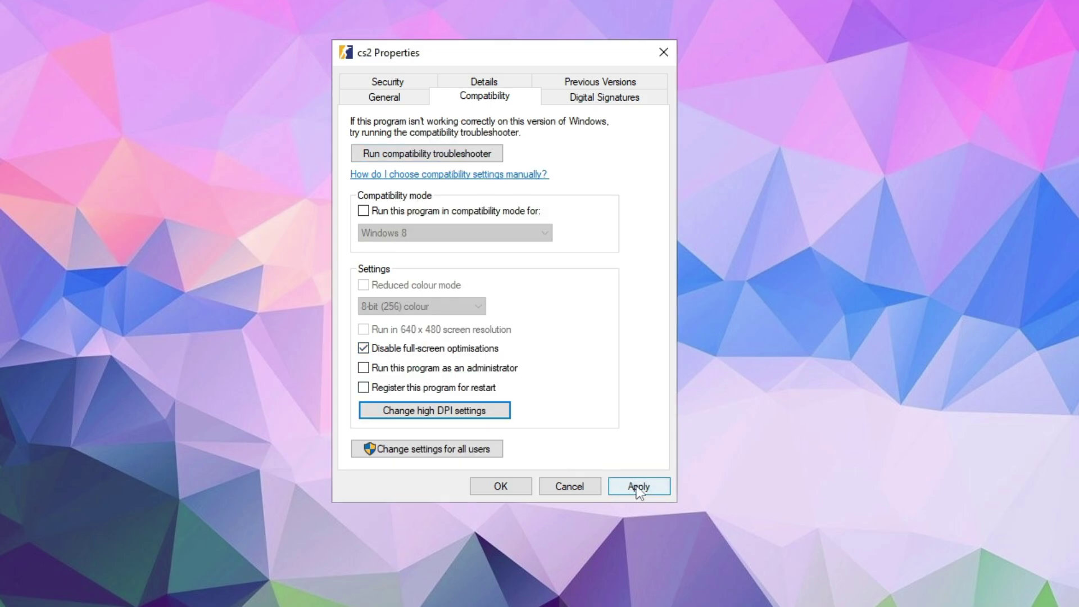
{"action": "left_click", "coordinate": [639, 487]}
{"action": "left_click", "coordinate": [505, 488]}
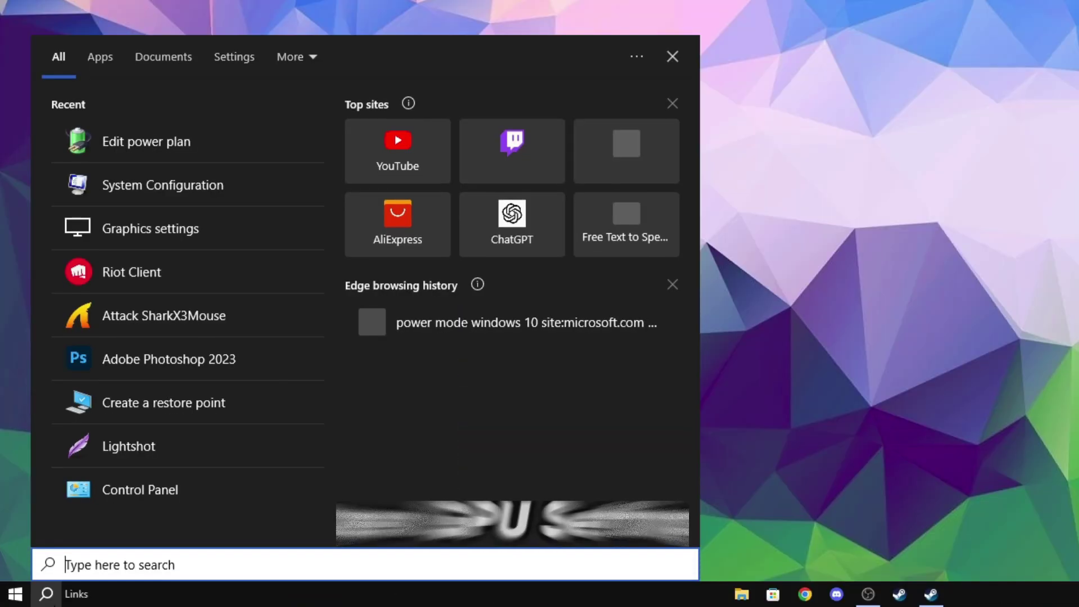
Search Windows for "gp", open Graphics settings and start browsing for a desktop app to set a preference for.
{"action": "type", "text": "gp"}
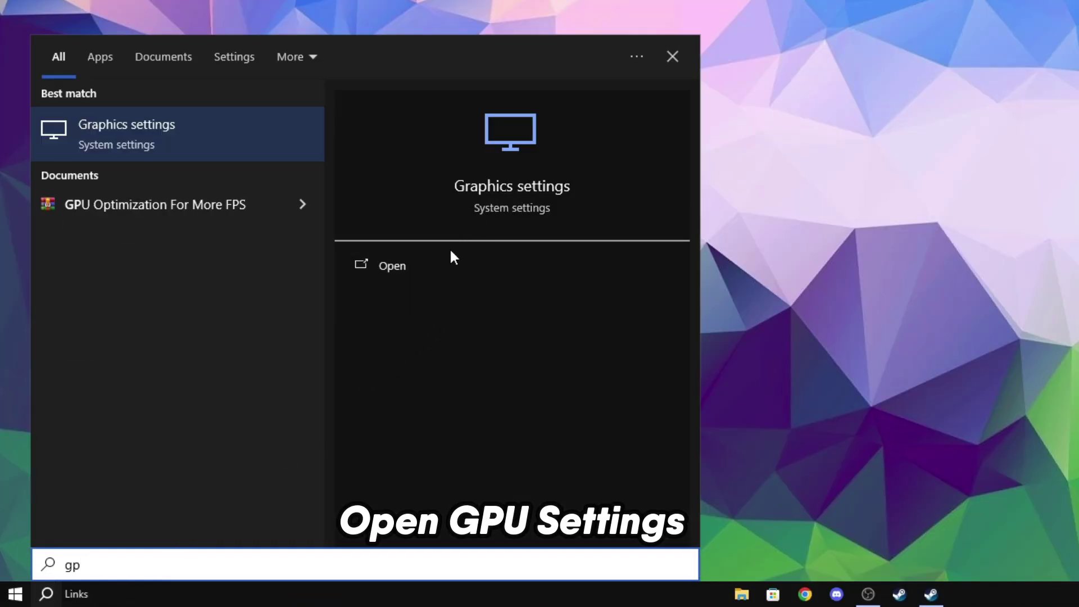
{"action": "left_click", "coordinate": [382, 277]}
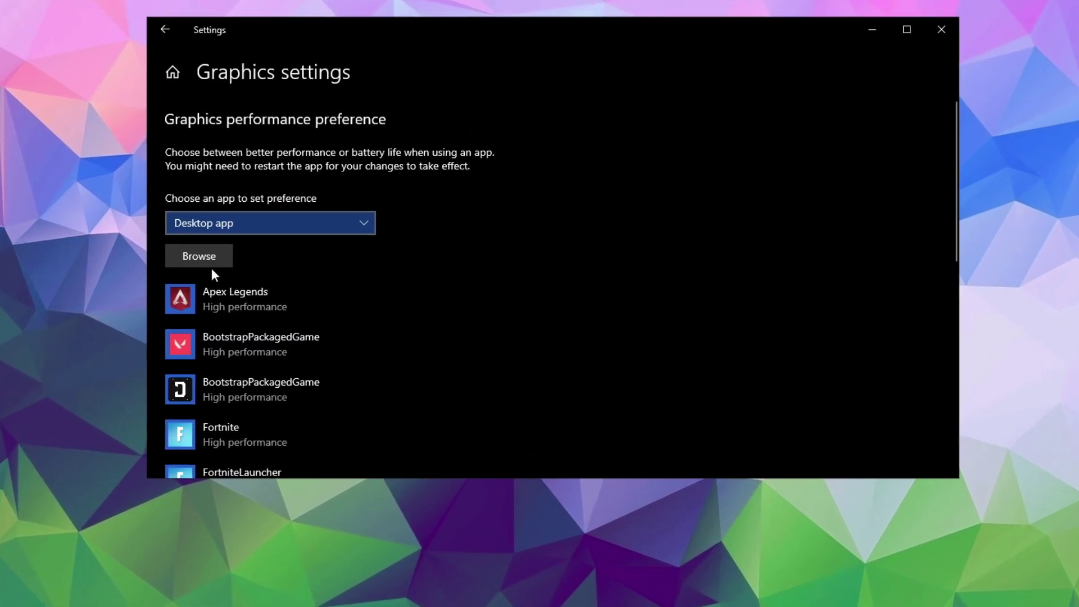
{"action": "left_click", "coordinate": [194, 258]}
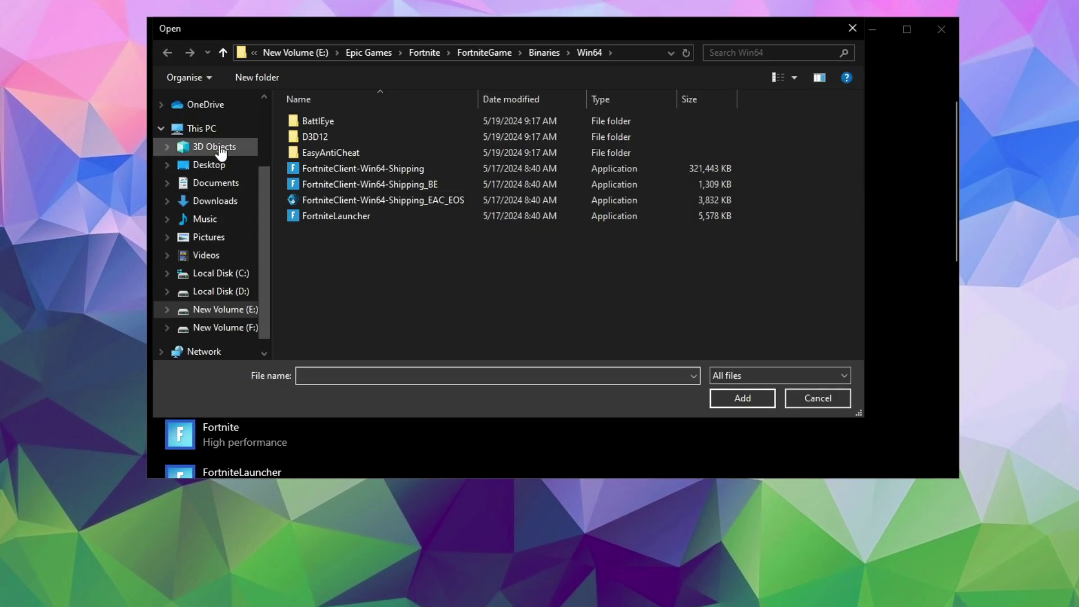
Navigate to the Counter-Strike Global Offensive folder under Games Software\steamapps\common on New Volume (E:).
{"action": "left_click", "coordinate": [205, 130]}
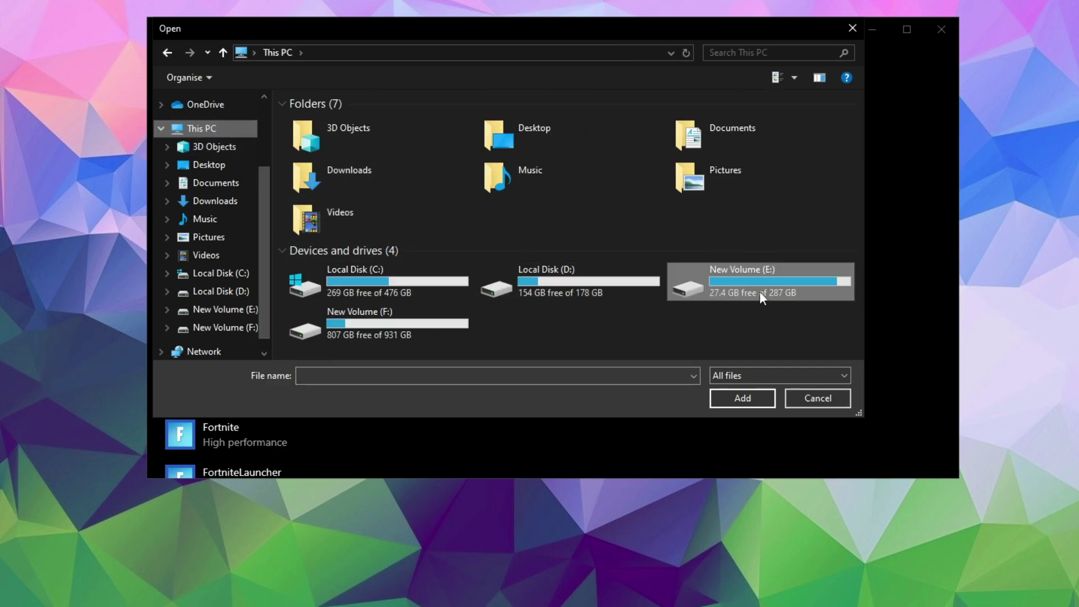
{"action": "double_click", "coordinate": [755, 291]}
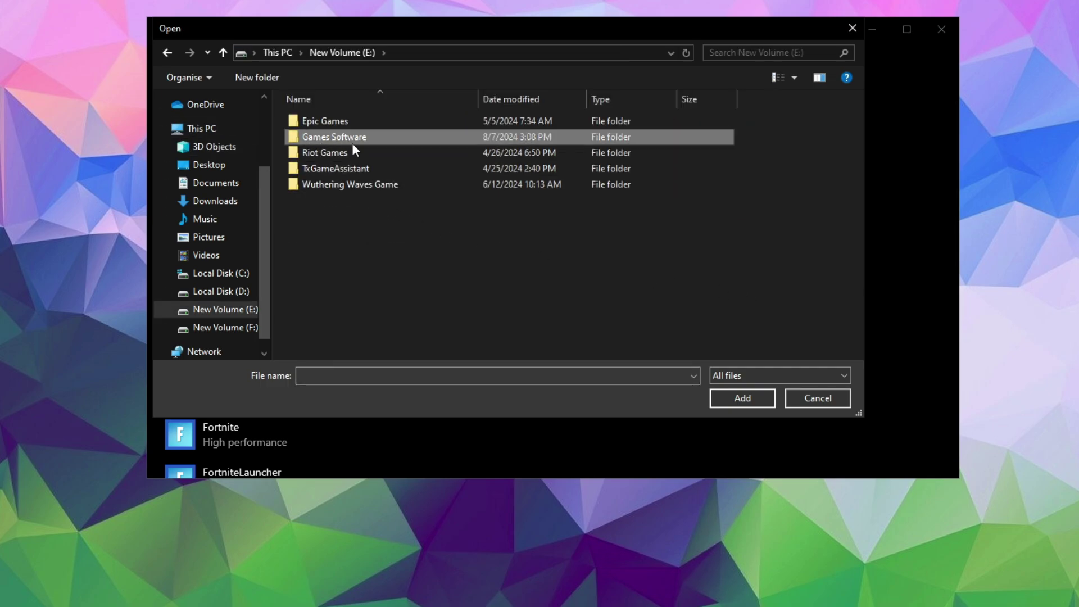
{"action": "double_click", "coordinate": [318, 140]}
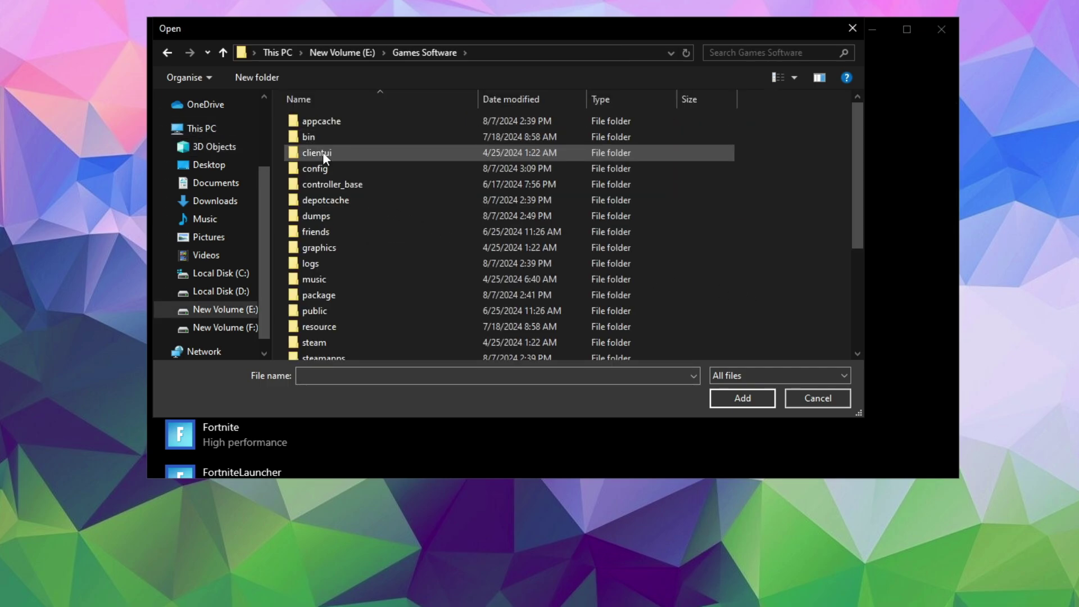
{"action": "scroll", "coordinate": [333, 157], "scroll_direction": "down", "scroll_amount": 3}
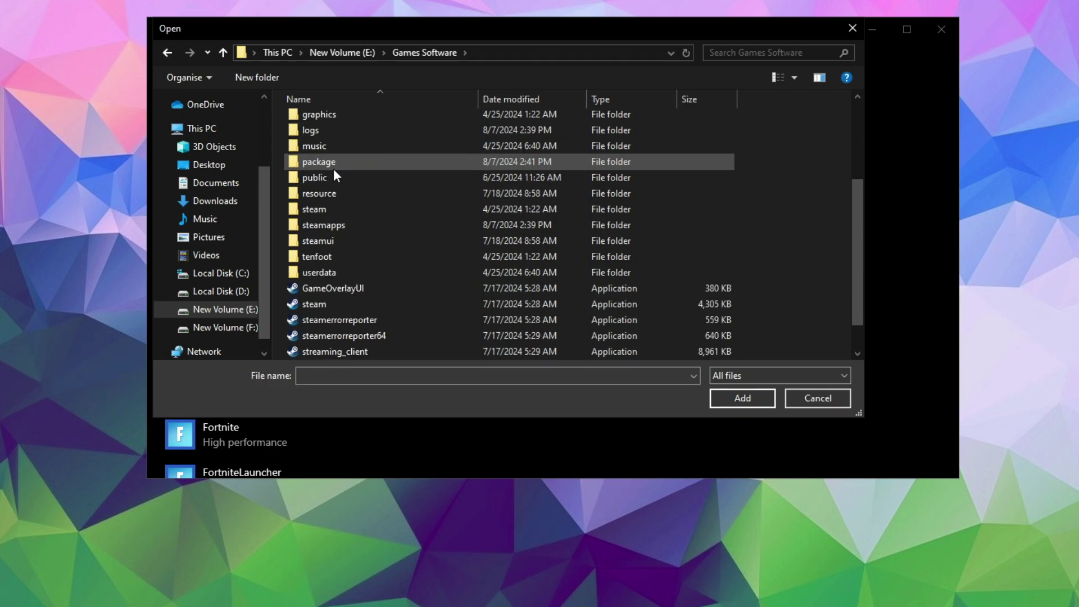
{"action": "left_click", "coordinate": [335, 224]}
{"action": "double_click", "coordinate": [327, 225]}
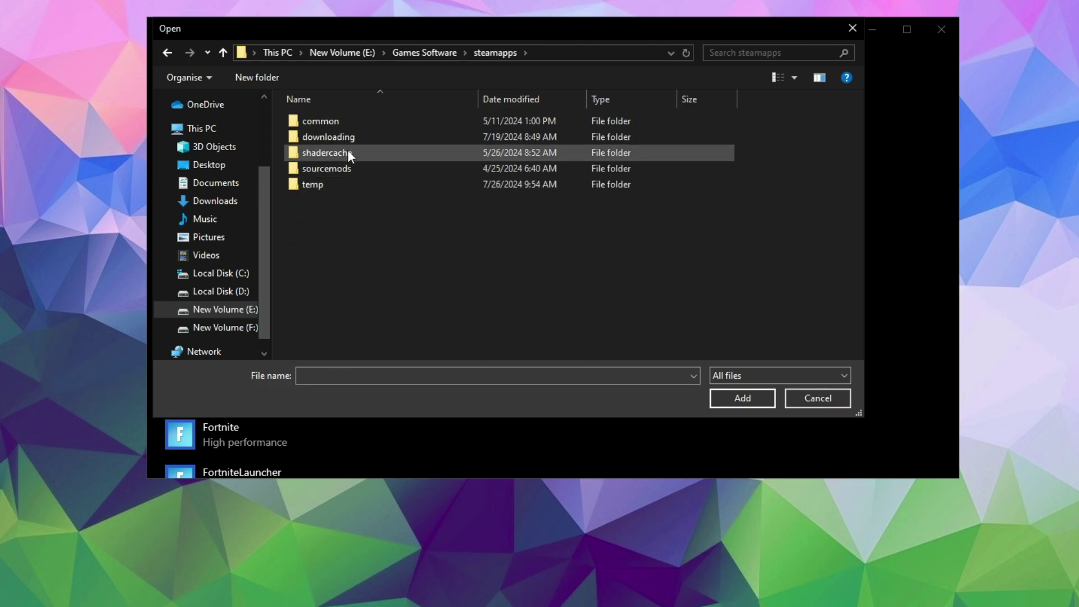
{"action": "double_click", "coordinate": [321, 123]}
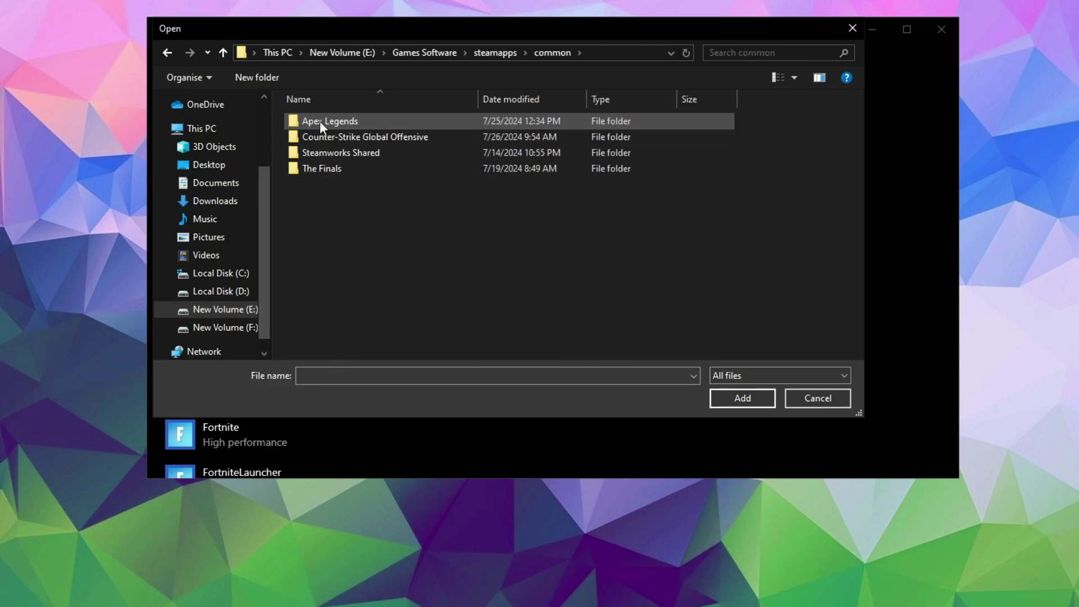
{"action": "double_click", "coordinate": [325, 140]}
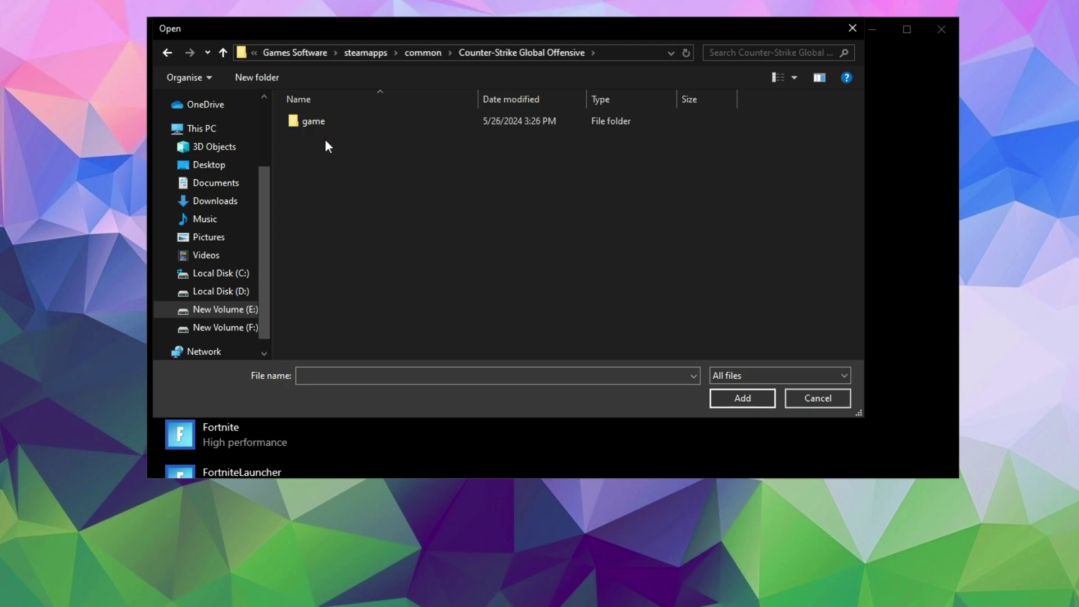
Add the cs2 application from the game\bin\win64 subfolder to the graphics performance preference list.
{"action": "double_click", "coordinate": [310, 123]}
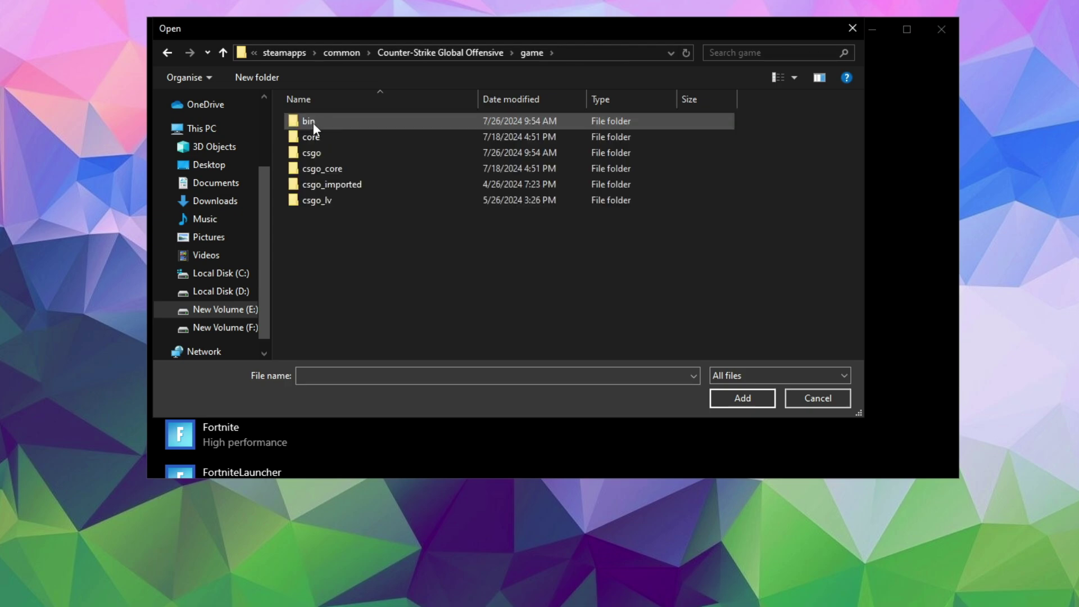
{"action": "double_click", "coordinate": [315, 123]}
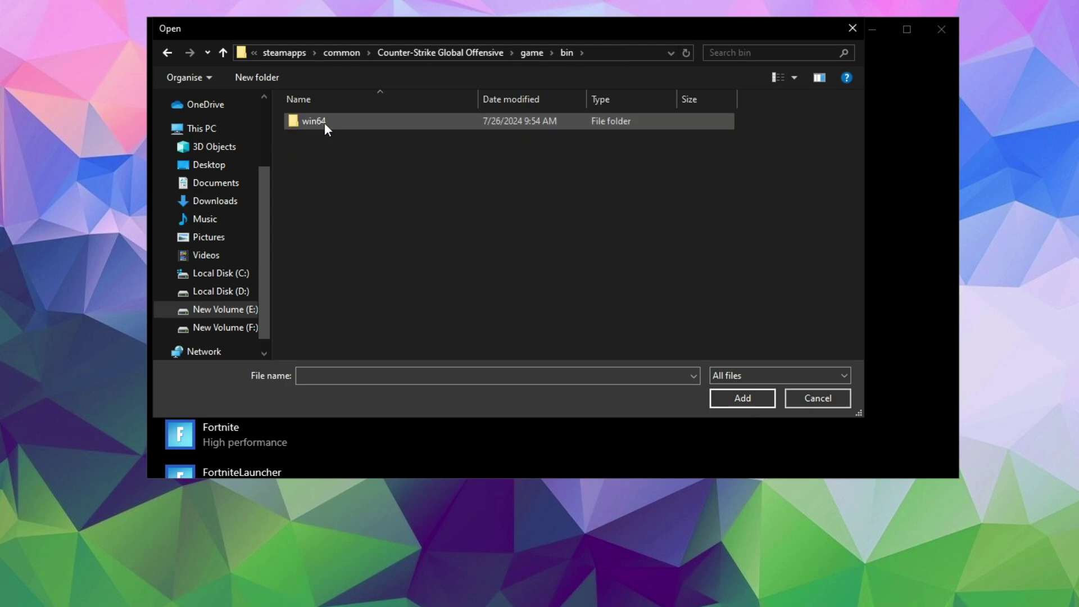
{"action": "double_click", "coordinate": [325, 122]}
{"action": "left_click", "coordinate": [304, 157]}
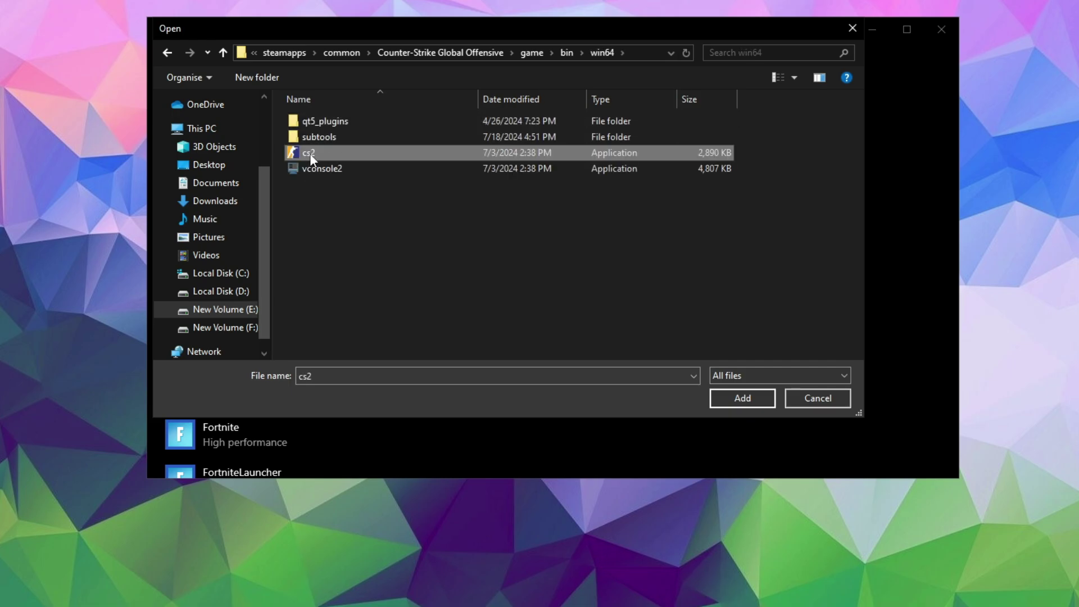
{"action": "left_click", "coordinate": [727, 396]}
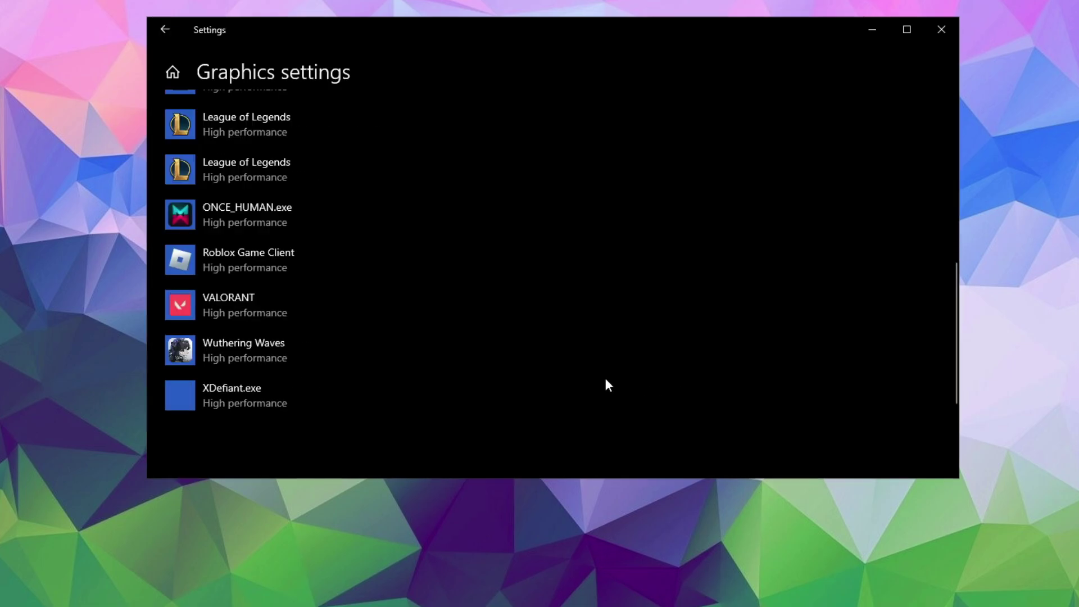
Set the graphics preference of cs2 to High performance and save it.
{"action": "left_click", "coordinate": [375, 400]}
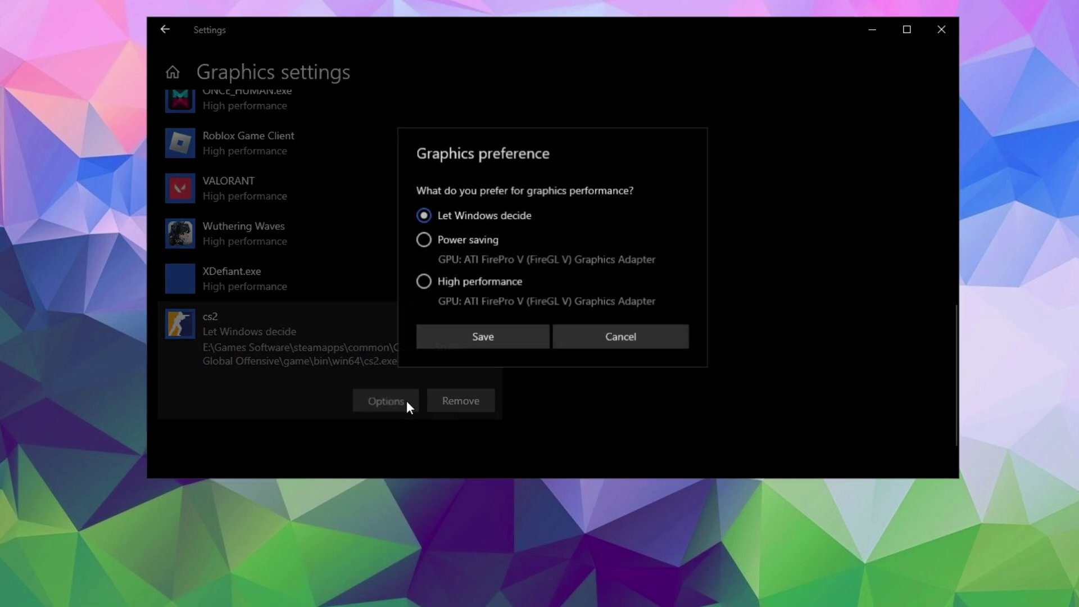
{"action": "left_click", "coordinate": [467, 281]}
{"action": "left_click", "coordinate": [478, 339]}
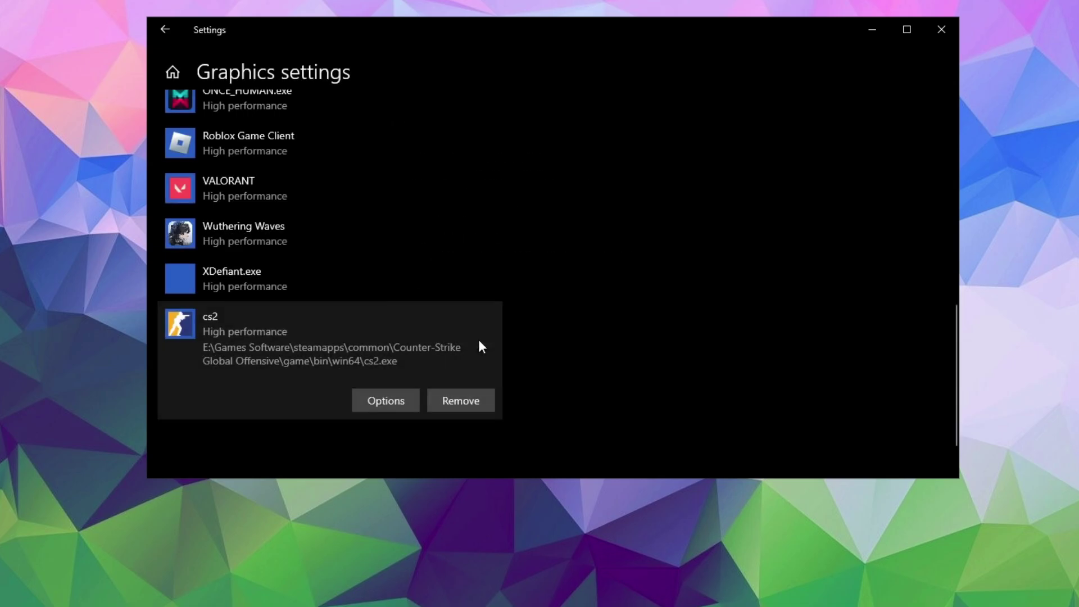
Go to the Gaming category of Windows Settings and switch Game Bar on.
{"action": "left_click", "coordinate": [173, 70]}
{"action": "scroll", "coordinate": [225, 208], "scroll_direction": "down", "scroll_amount": 3}
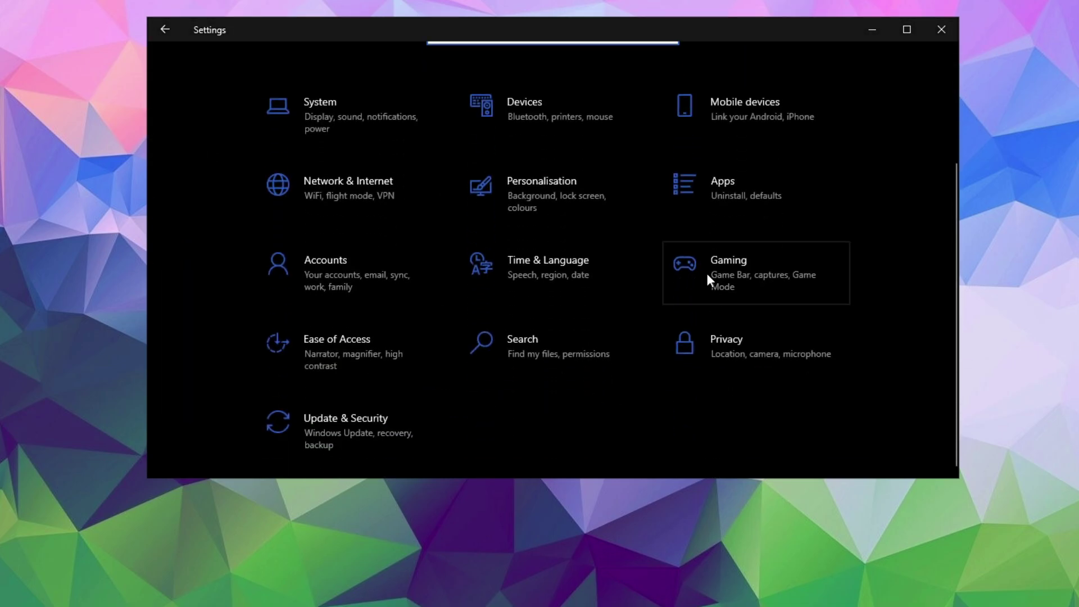
{"action": "left_click", "coordinate": [721, 268]}
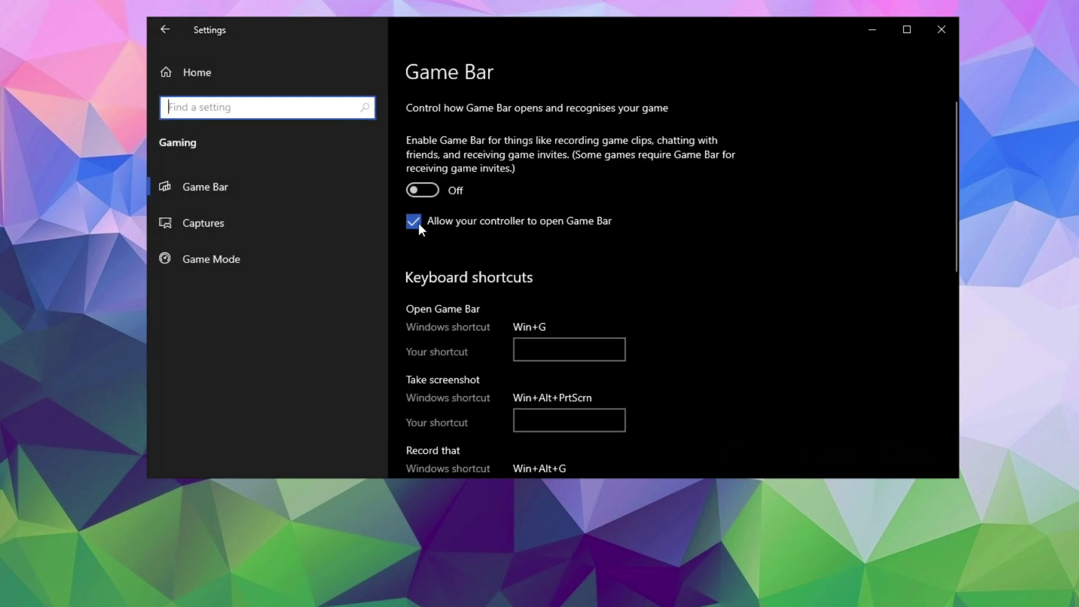
{"action": "left_click", "coordinate": [432, 191]}
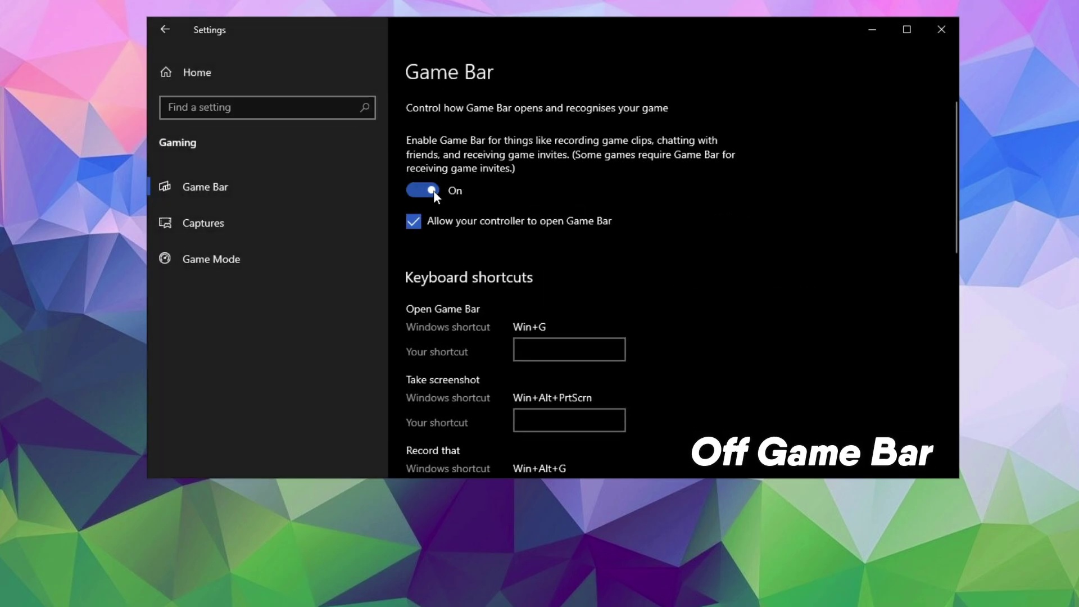
Turn on Game Mode in the Gaming settings and close the Settings window.
{"action": "left_click", "coordinate": [272, 268]}
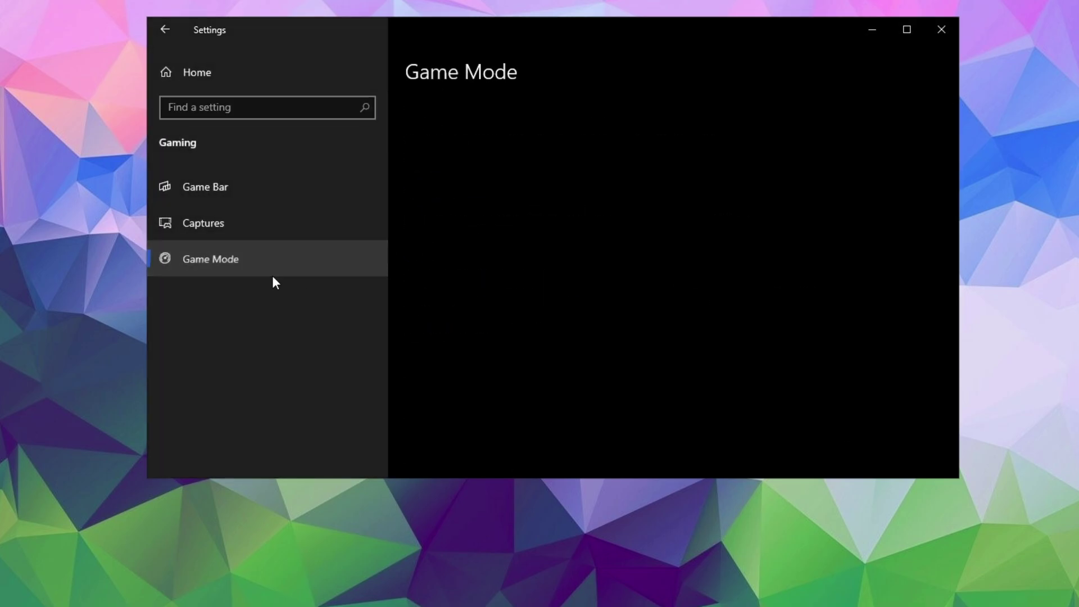
{"action": "left_click", "coordinate": [428, 164]}
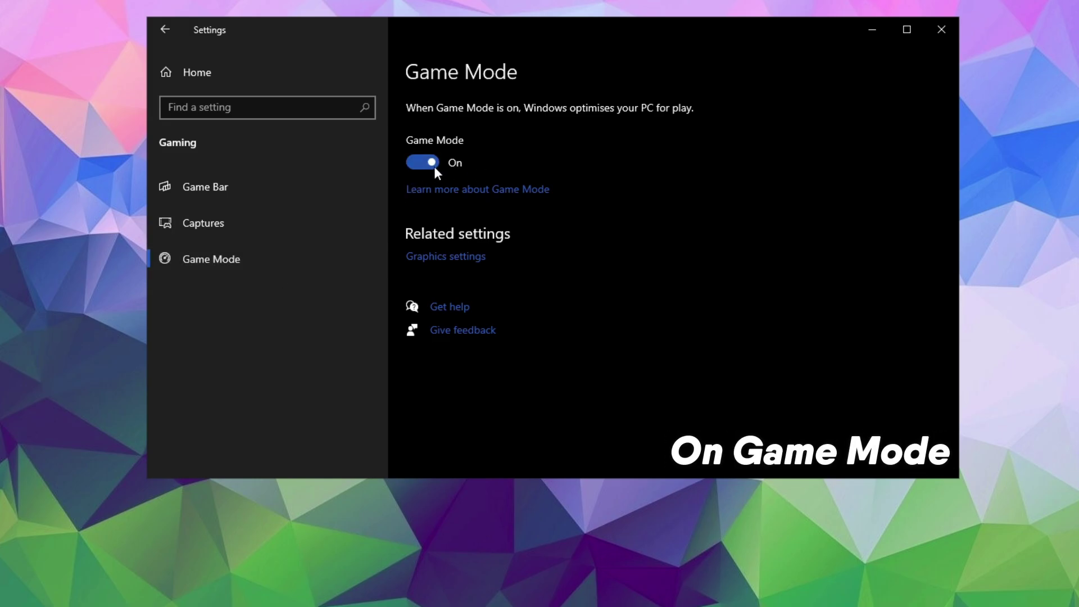
{"action": "left_click", "coordinate": [946, 34]}
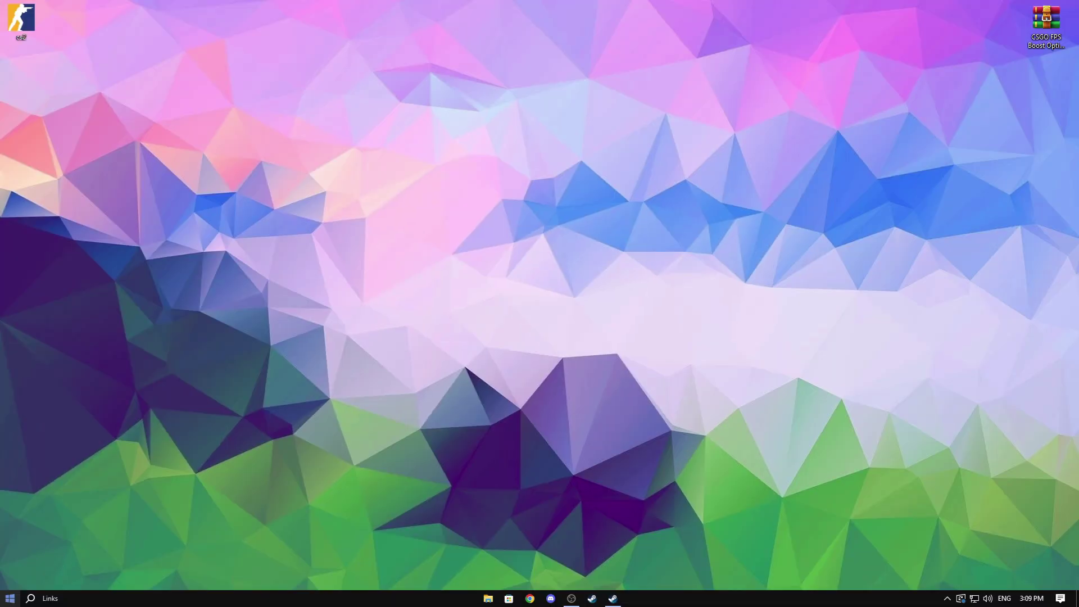
Open System Configuration as administrator and bring up the advanced boot options for Windows 10.
{"action": "left_click", "coordinate": [24, 592]}
{"action": "type", "text": "sys"}
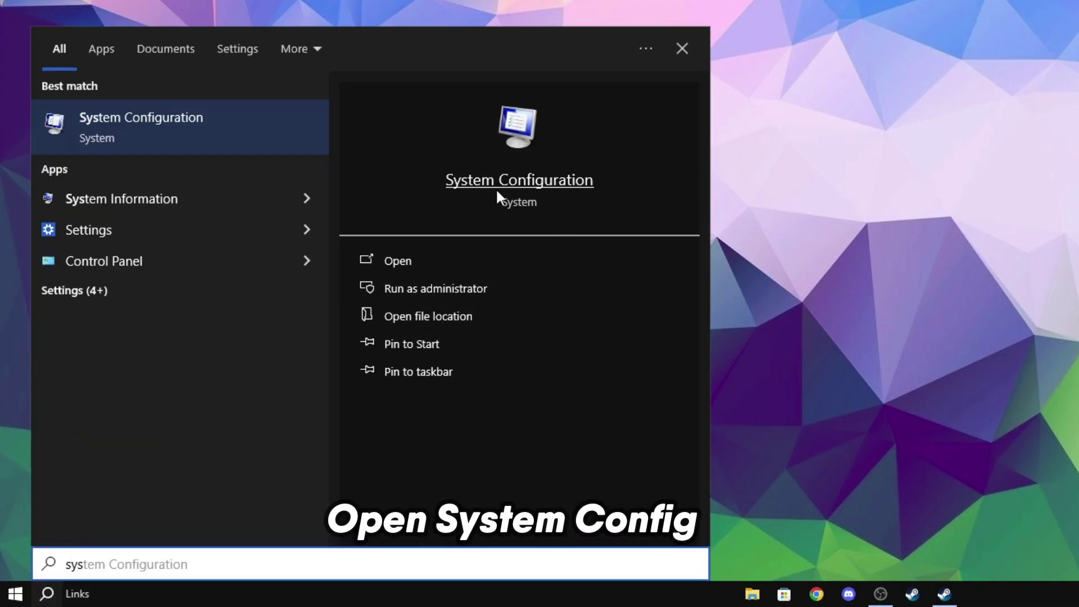
{"action": "left_click", "coordinate": [419, 289]}
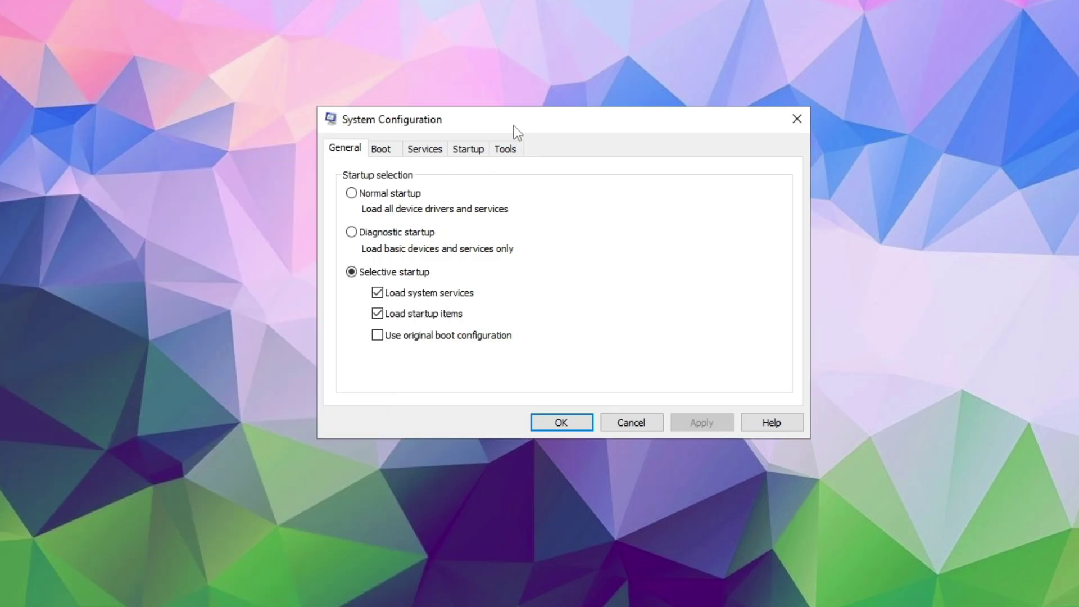
{"action": "left_click", "coordinate": [380, 151]}
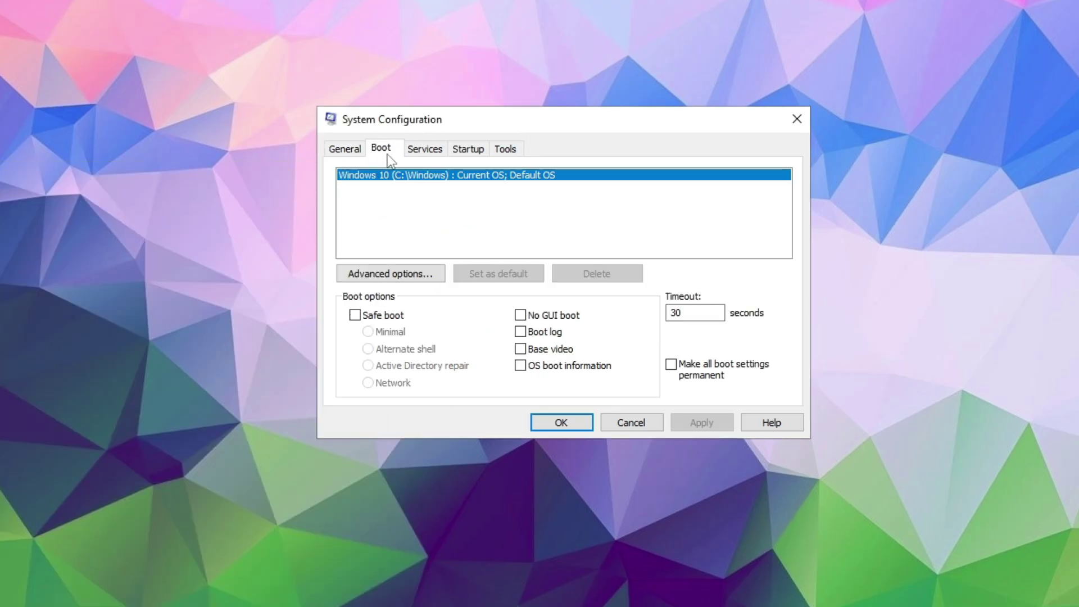
{"action": "left_click", "coordinate": [375, 276]}
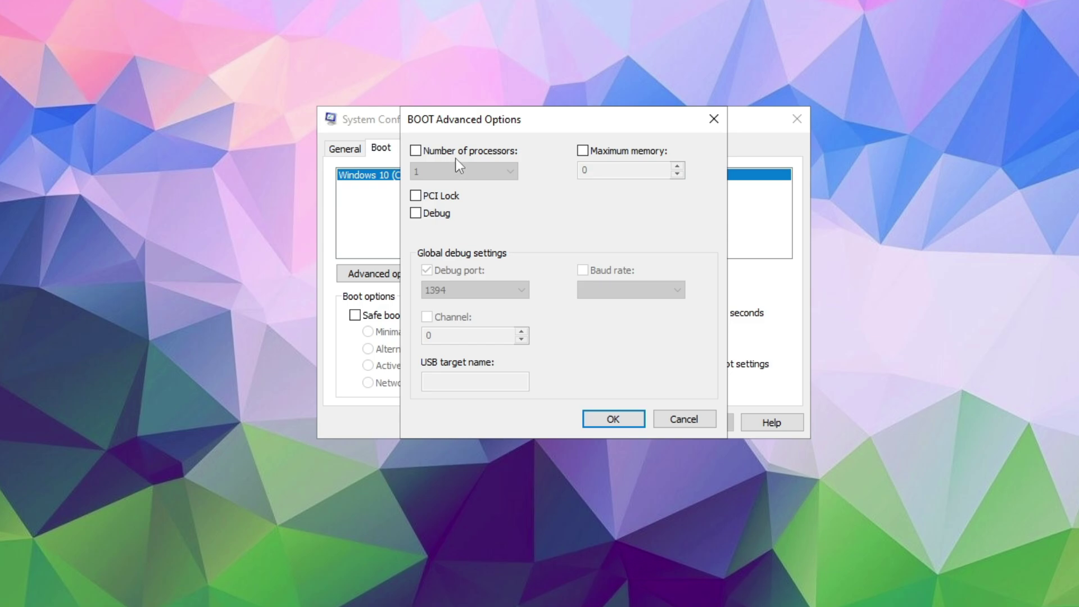
Enable the number of processors boot option, set it to 12, and apply the boot change.
{"action": "left_click", "coordinate": [430, 152]}
{"action": "left_click", "coordinate": [432, 172]}
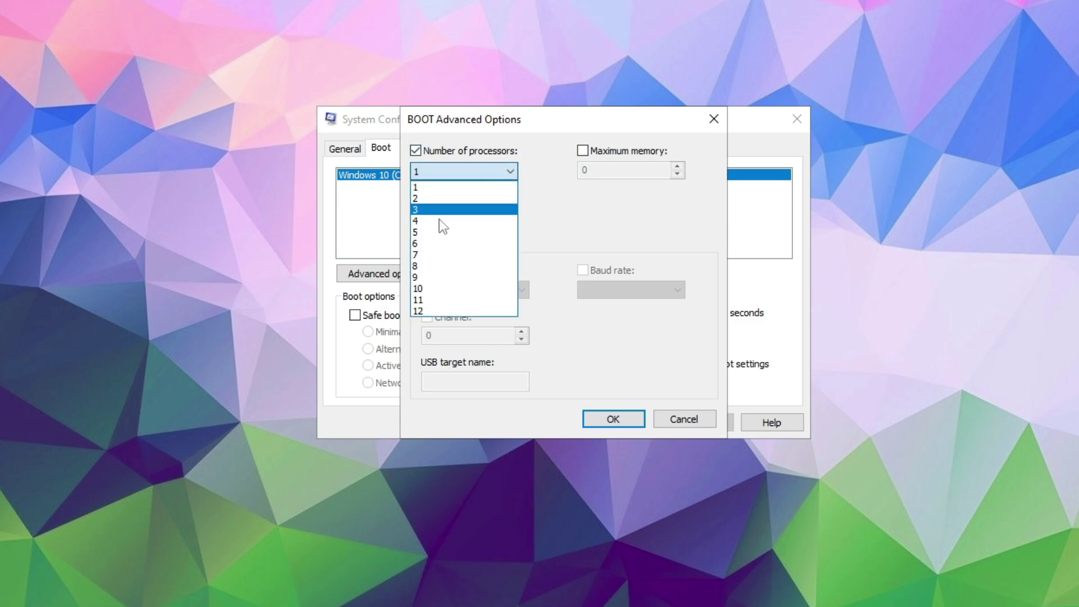
{"action": "left_click", "coordinate": [421, 312]}
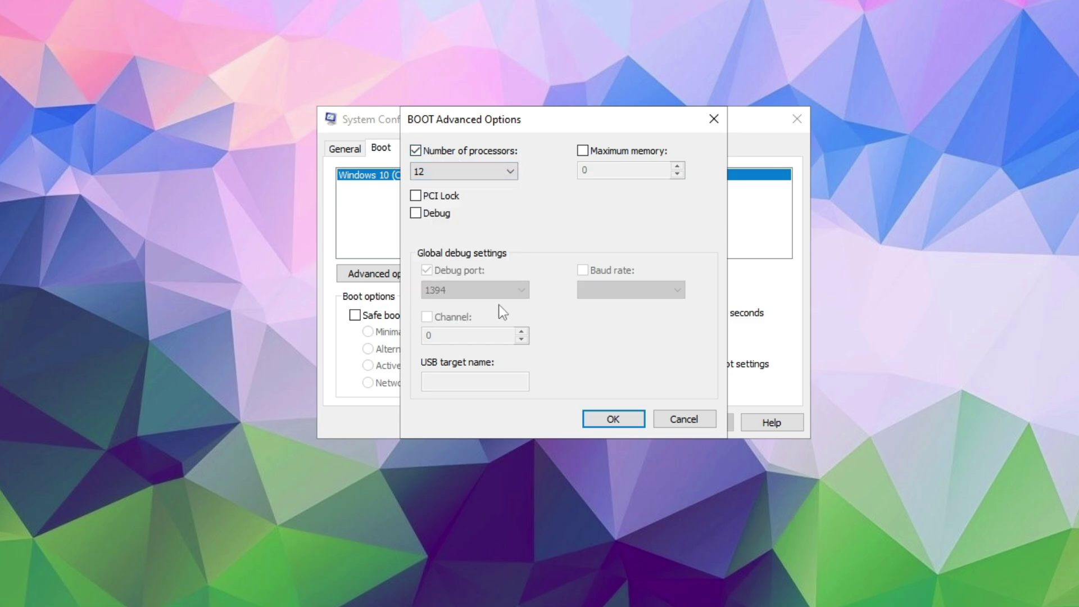
{"action": "left_click", "coordinate": [603, 416]}
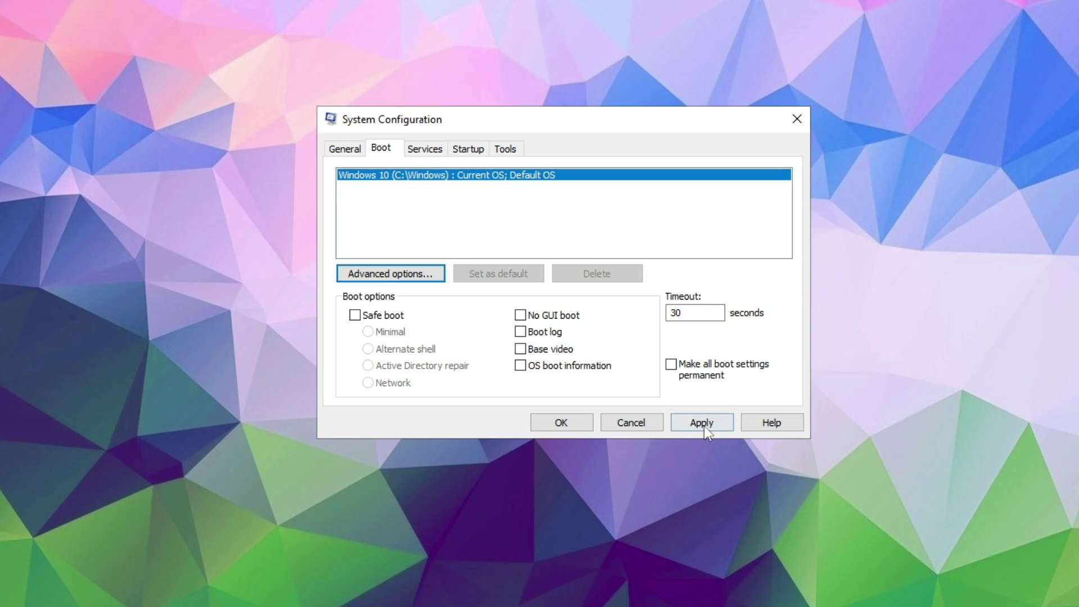
{"action": "left_click", "coordinate": [702, 423]}
Hide all Microsoft services and disable BattlEye, Easy Anti-Cheat, Epic Online Services, Google Chrome Elevation Service and QMEmulatorService.
{"action": "left_click", "coordinate": [428, 151]}
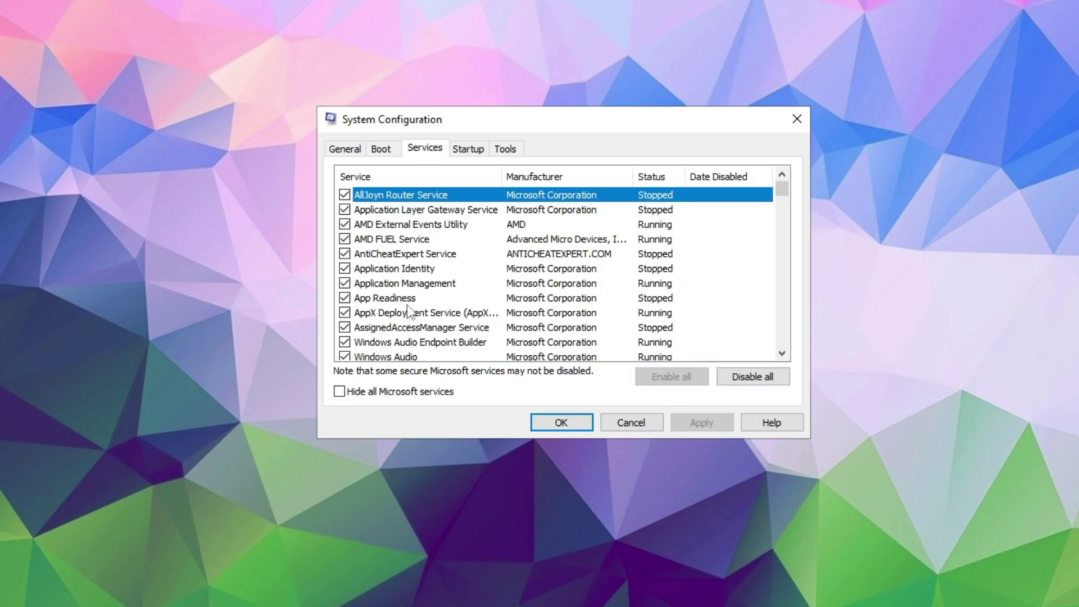
{"action": "left_click", "coordinate": [363, 395]}
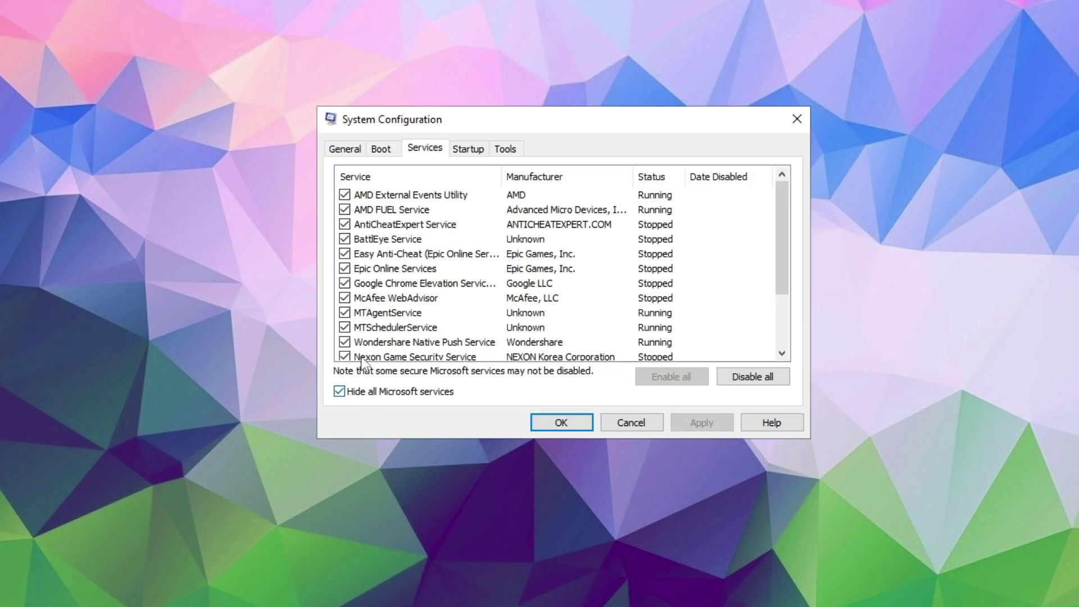
{"action": "left_click", "coordinate": [344, 238]}
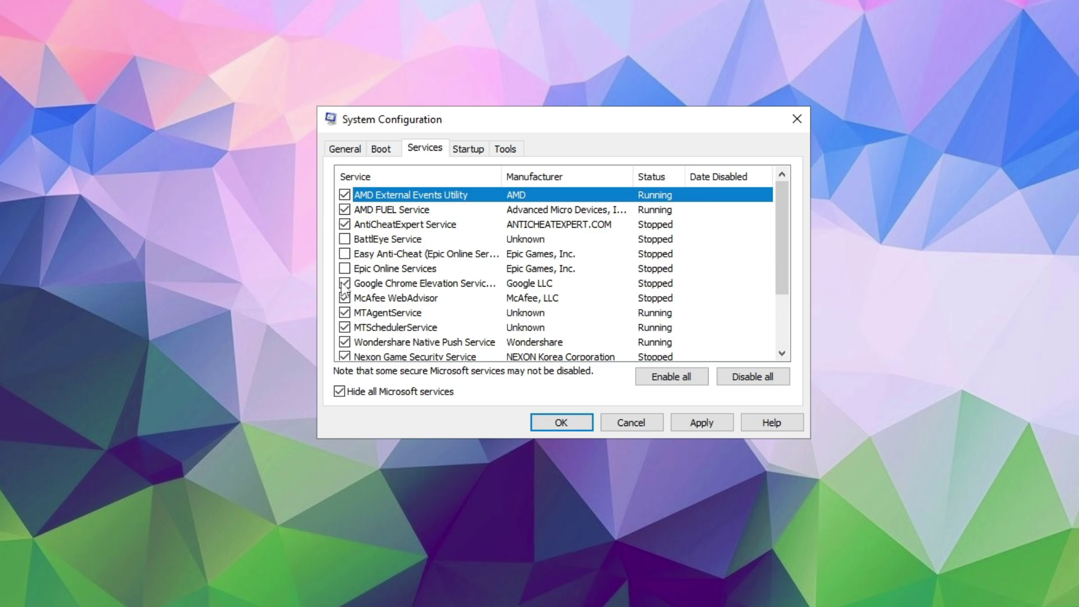
{"action": "scroll", "coordinate": [342, 353], "scroll_direction": "down", "scroll_amount": 1}
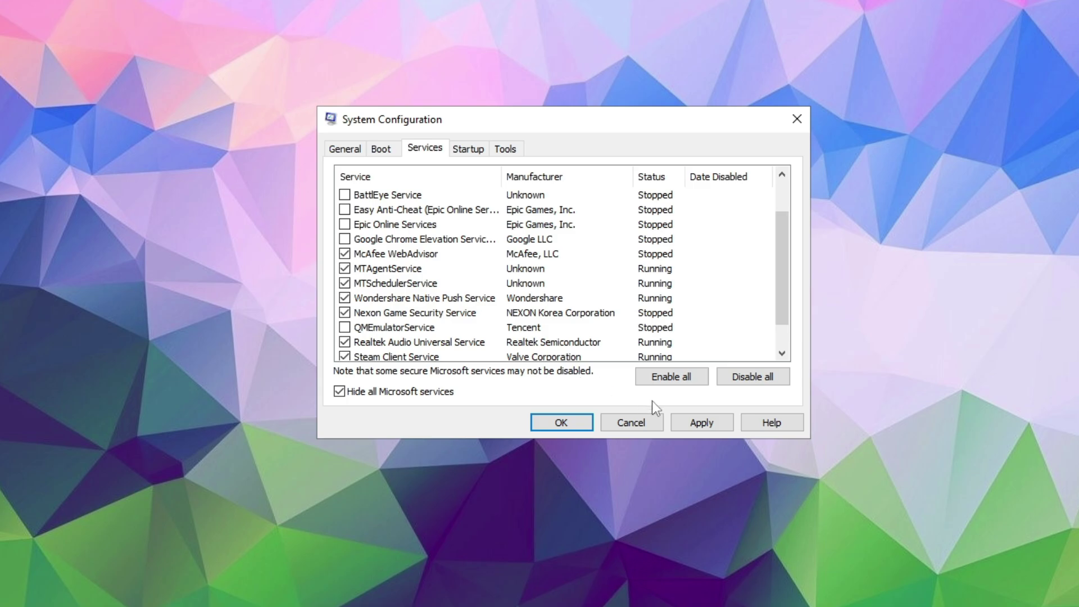
Apply the service changes and exit System Configuration without restarting the computer.
{"action": "left_click", "coordinate": [703, 422]}
{"action": "left_click", "coordinate": [564, 426]}
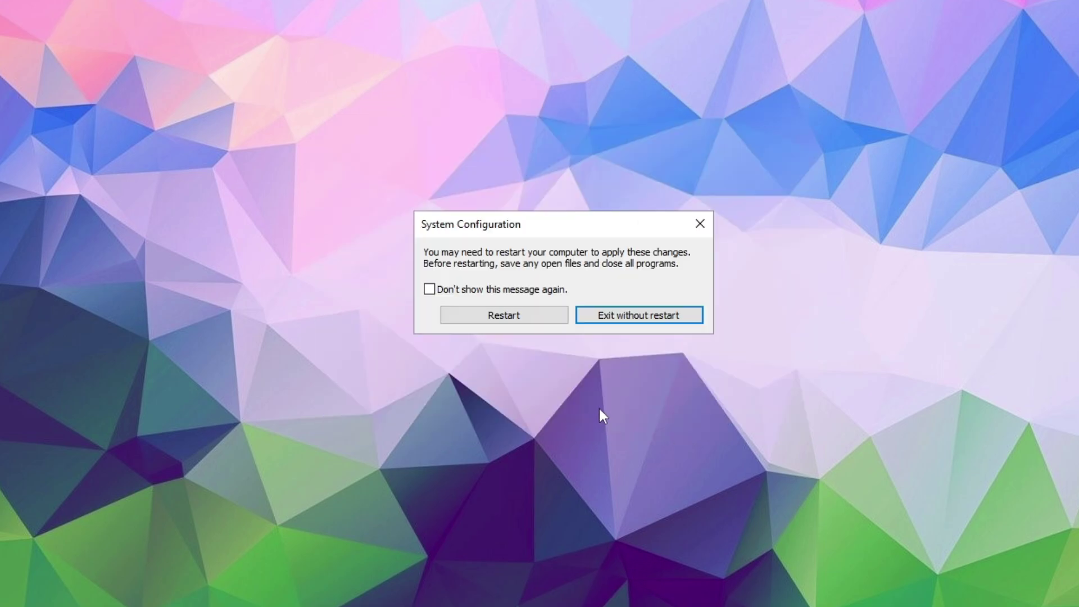
{"action": "left_click", "coordinate": [627, 316]}
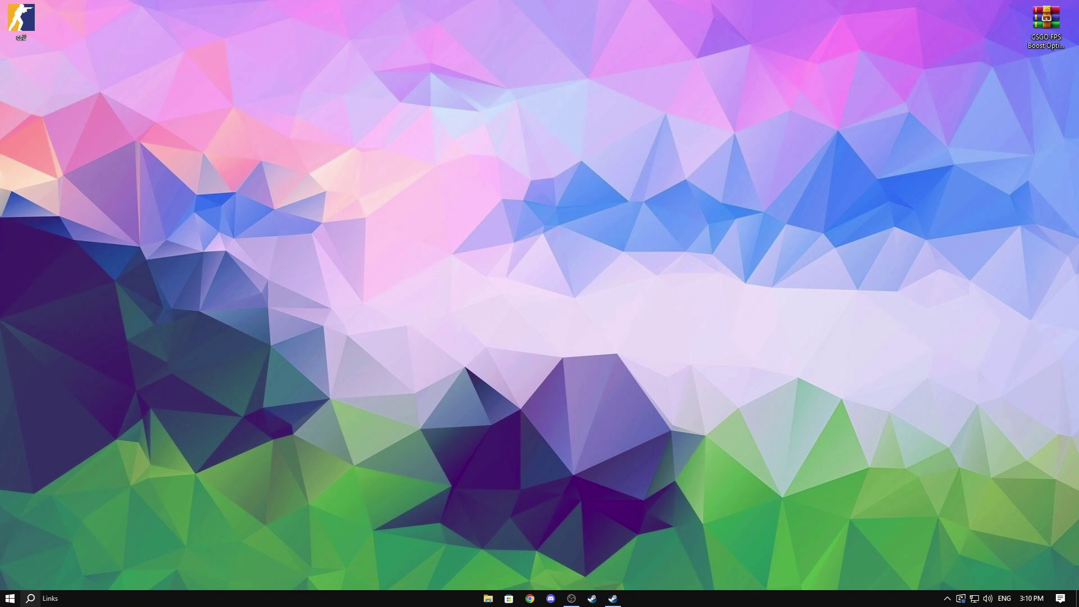
Open the Background apps settings and set letting apps run in the background to Off.
{"action": "left_click", "coordinate": [43, 595]}
{"action": "type", "text": "bac"}
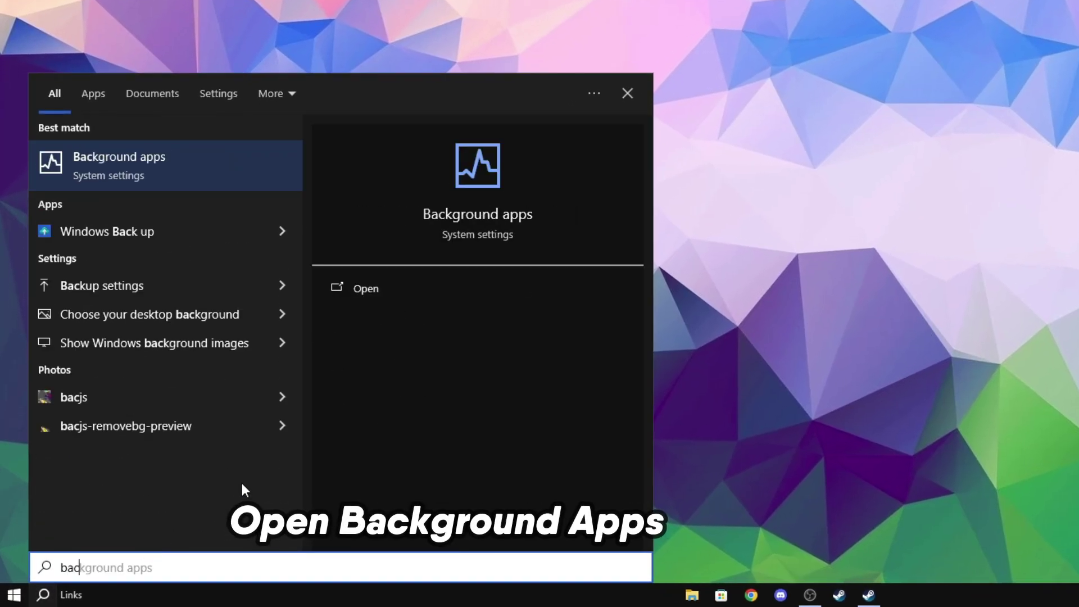
{"action": "left_click", "coordinate": [488, 213]}
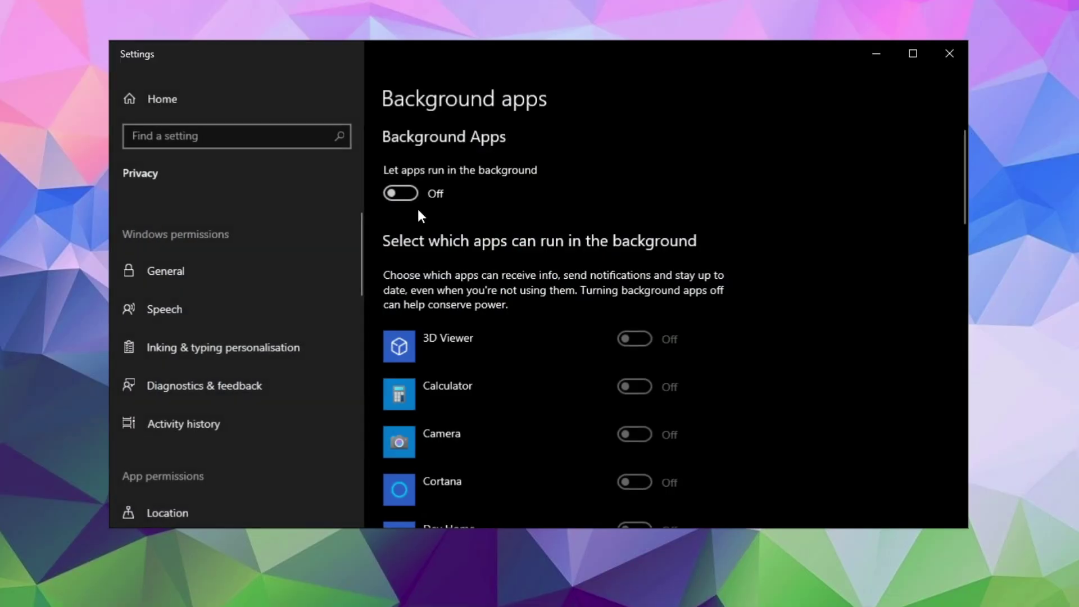
{"action": "left_click", "coordinate": [406, 194]}
{"action": "left_click", "coordinate": [403, 194]}
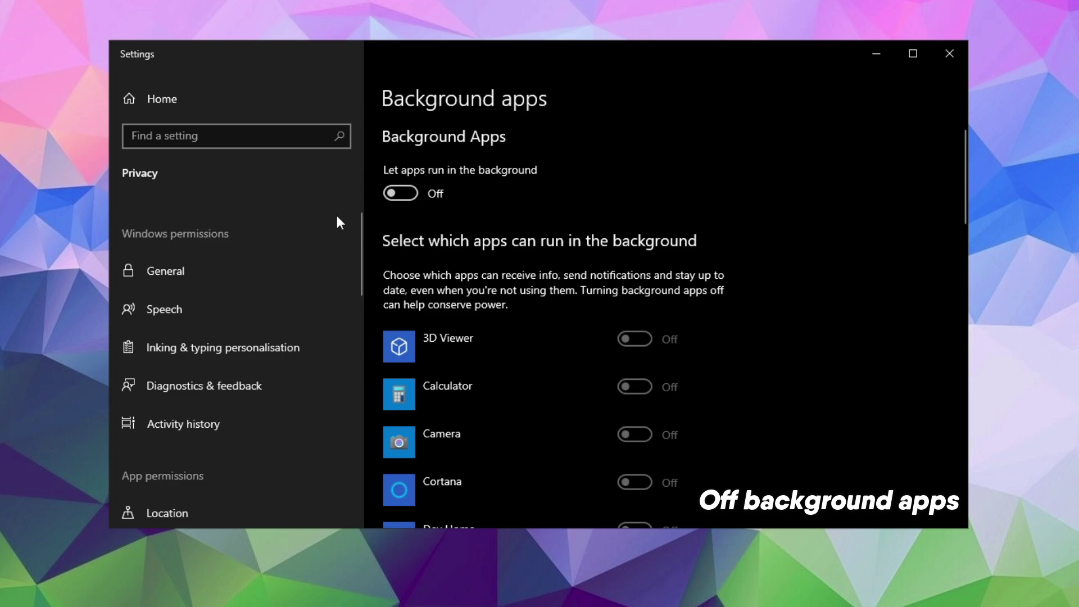
{"action": "left_click", "coordinate": [400, 203]}
{"action": "left_click", "coordinate": [399, 203]}
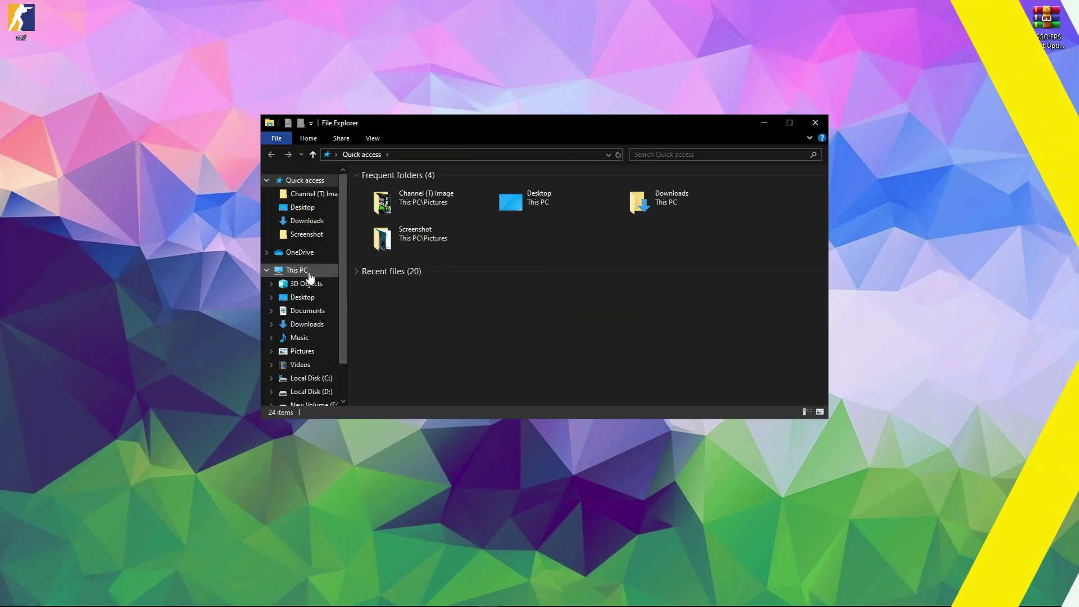
Open the properties of Local Disk (C:) from This PC and launch Disk Clean-up for the drive.
{"action": "left_click", "coordinate": [310, 274]}
{"action": "left_click", "coordinate": [469, 312]}
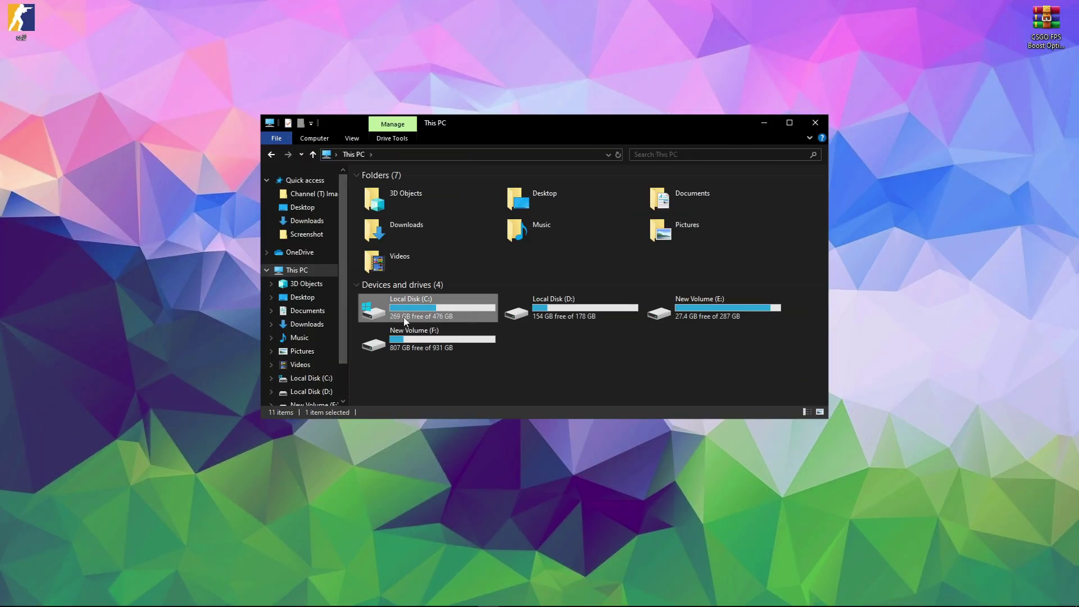
{"action": "right_click", "coordinate": [415, 319]}
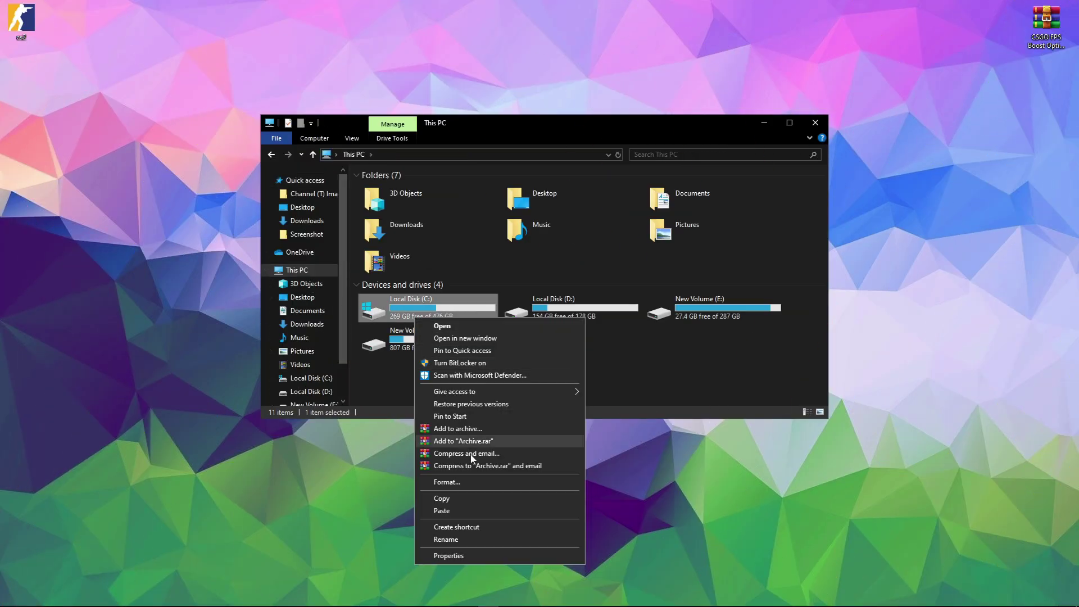
{"action": "left_click", "coordinate": [449, 556]}
{"action": "left_click_drag", "start_coordinate": [514, 326], "coordinate": [519, 172]}
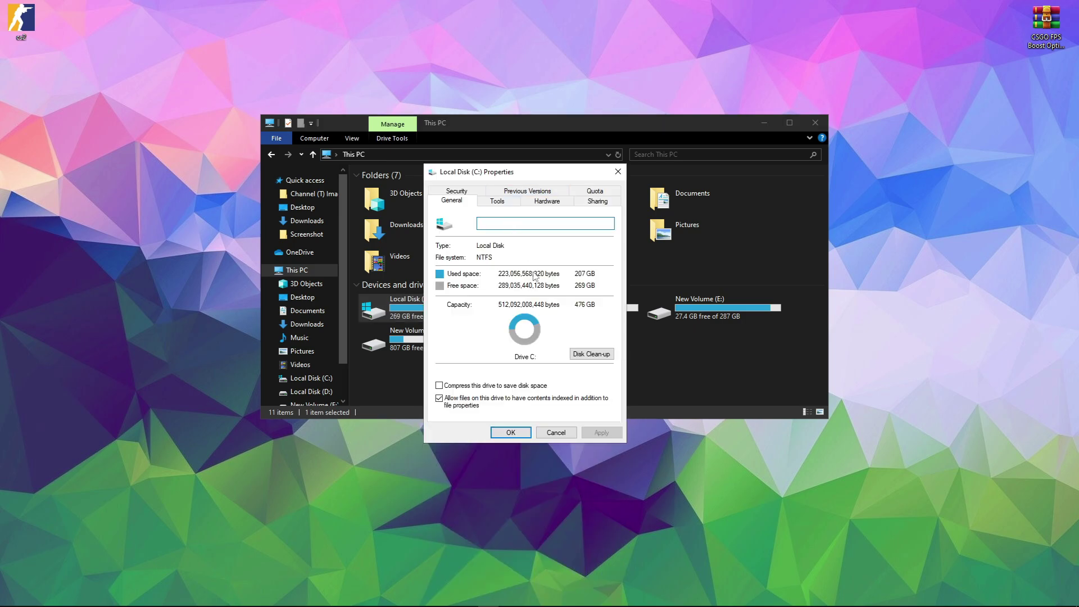
{"action": "left_click", "coordinate": [590, 355]}
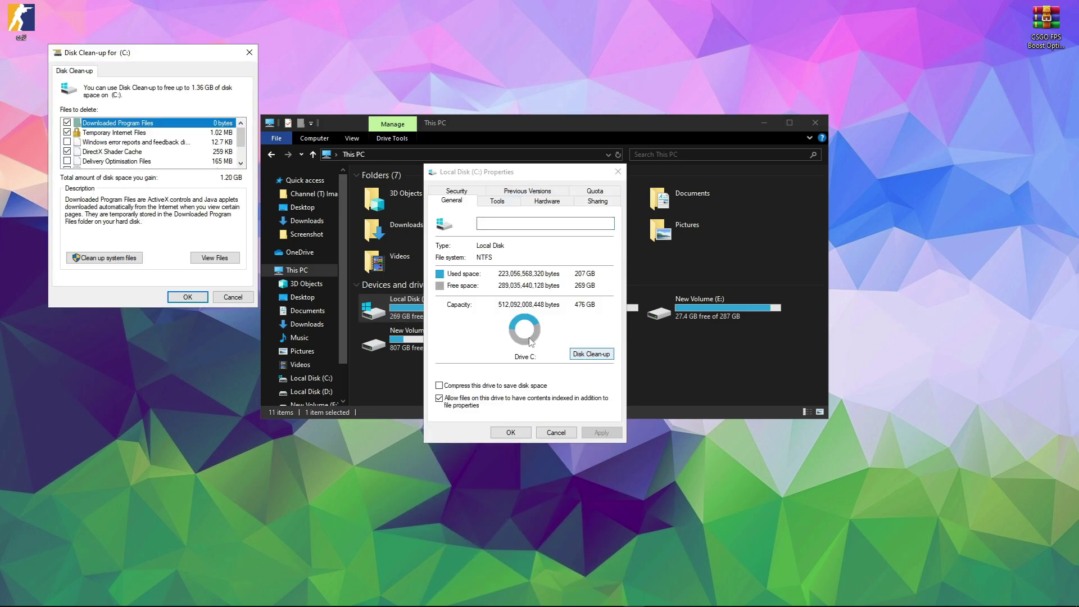
{"action": "left_click_drag", "start_coordinate": [143, 58], "coordinate": [482, 161]}
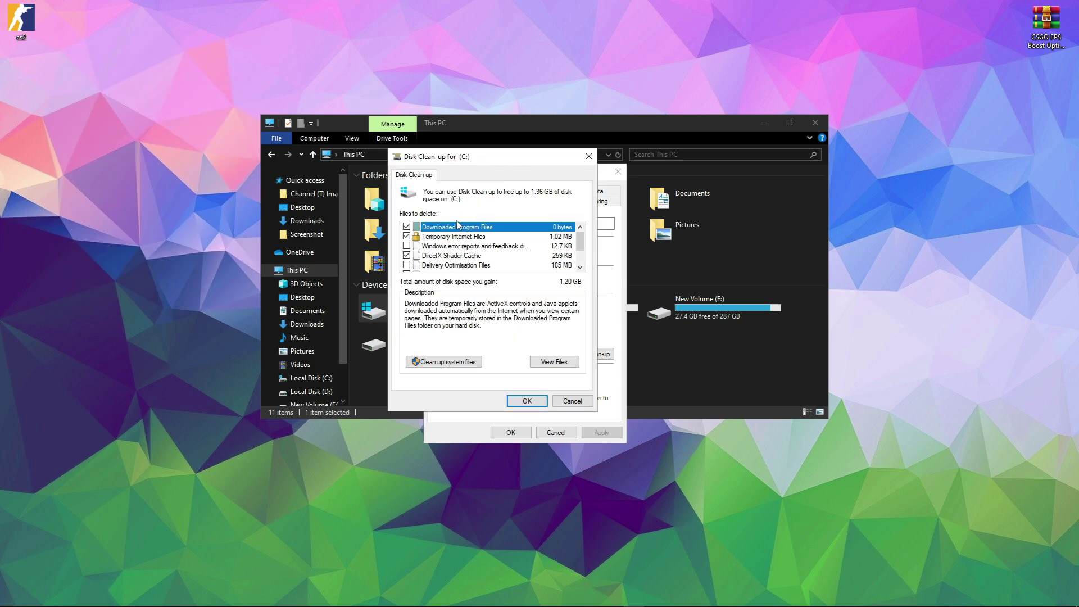
Mark all file categories in Disk Clean-up, permanently delete those files, and close the drive properties and File Explorer.
{"action": "scroll", "coordinate": [431, 268], "scroll_direction": "down", "scroll_amount": 1}
{"action": "scroll", "coordinate": [414, 261], "scroll_direction": "up", "scroll_amount": 1}
{"action": "scroll", "coordinate": [413, 260], "scroll_direction": "down", "scroll_amount": 1}
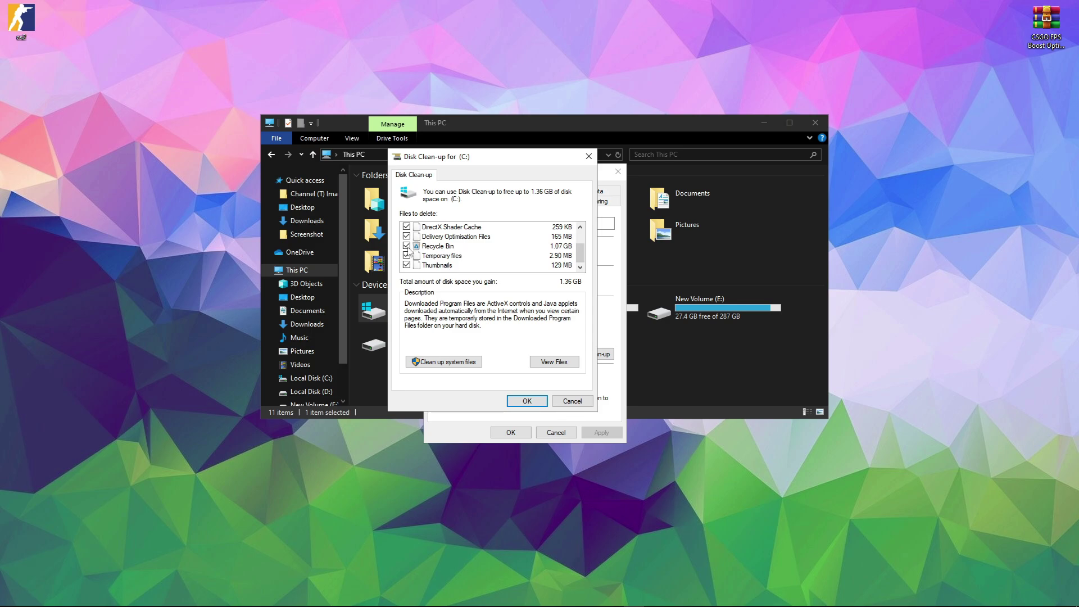
{"action": "mouse_move", "coordinate": [580, 260]}
{"action": "left_mouse_down"}
{"action": "mouse_move", "coordinate": [587, 248]}
{"action": "mouse_move", "coordinate": [580, 262]}
{"action": "left_mouse_up"}
{"action": "left_click", "coordinate": [528, 400]}
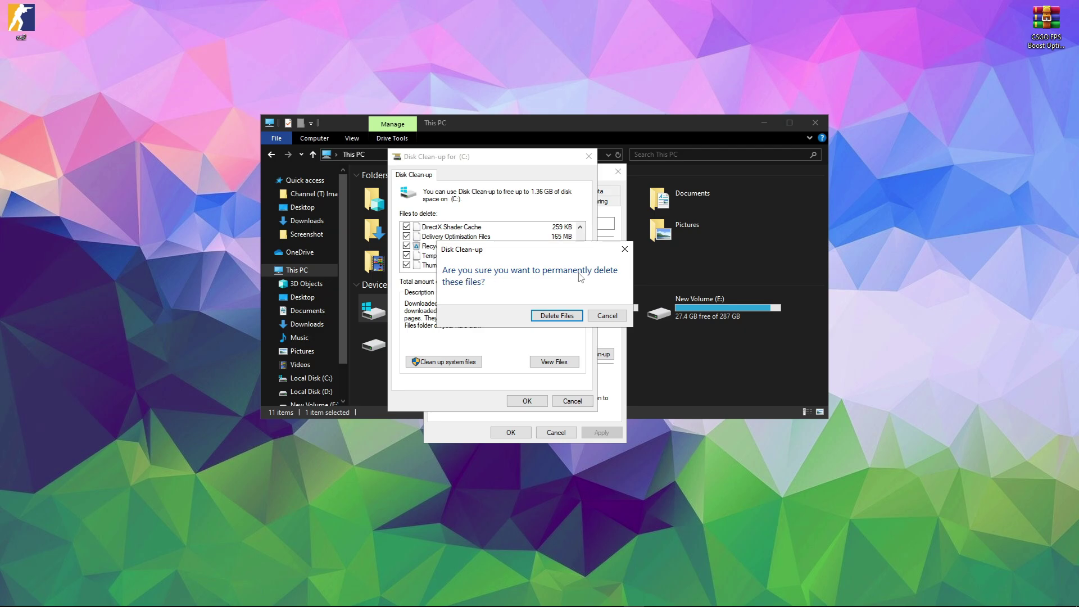
{"action": "left_click", "coordinate": [549, 317]}
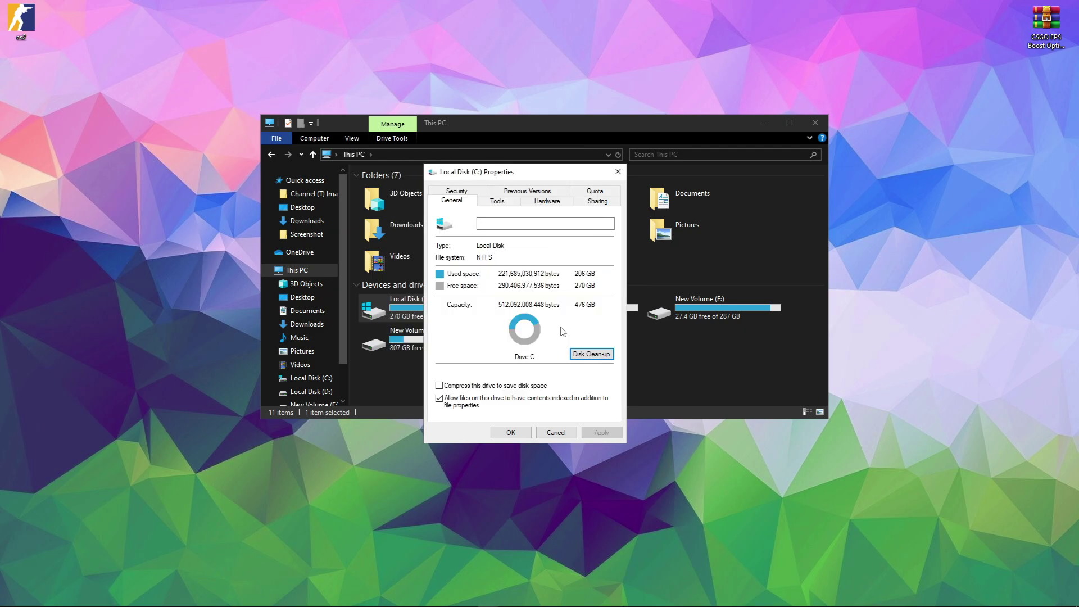
{"action": "left_click", "coordinate": [521, 431]}
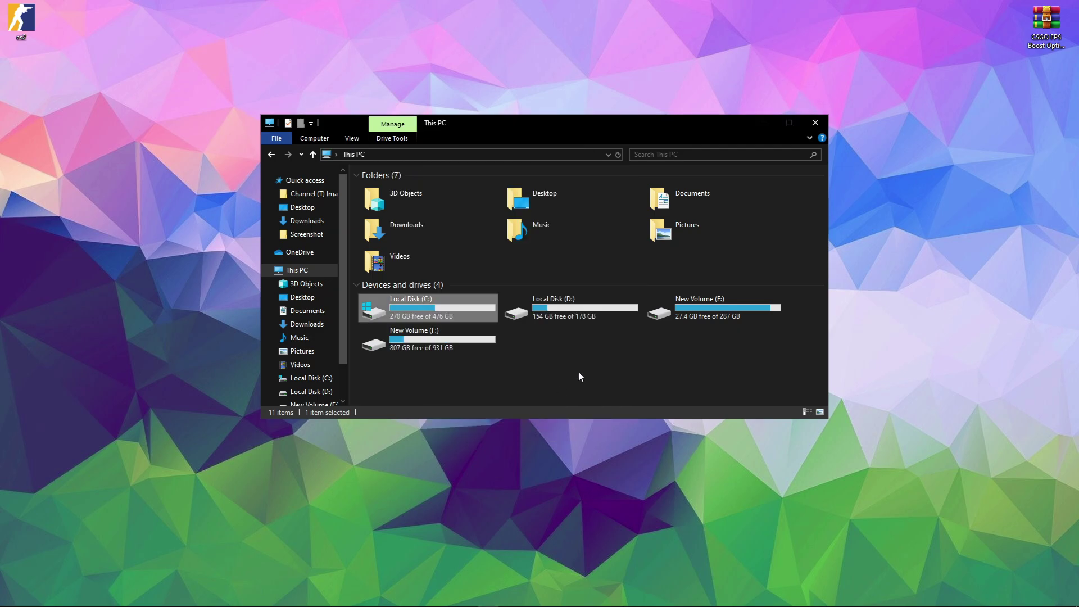
{"action": "left_click", "coordinate": [815, 122]}
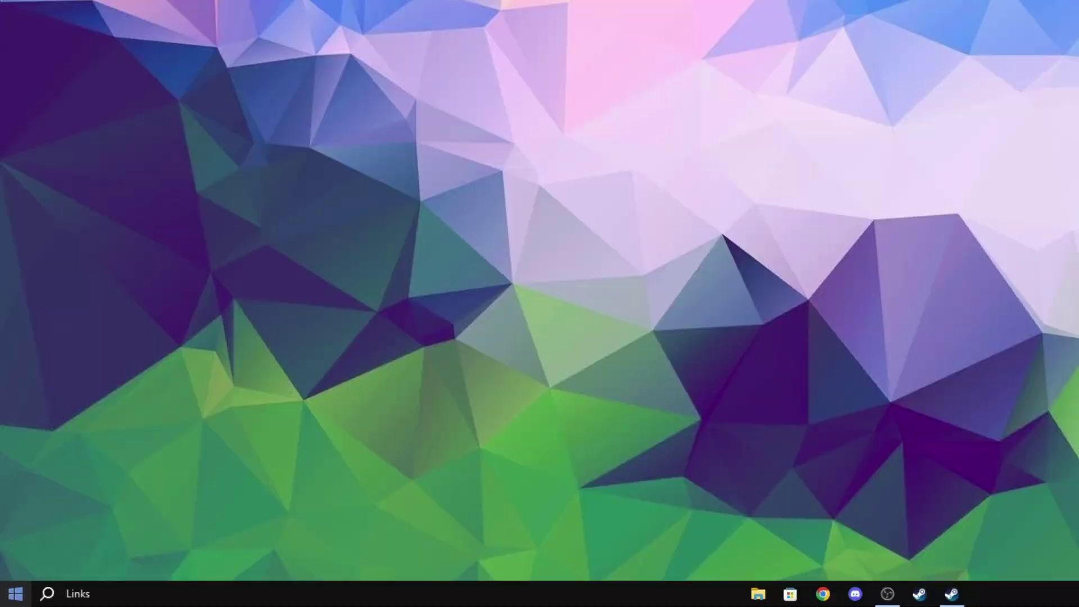
Open the user's temporary files folder by running %temp% from the Run dialog.
{"action": "right_click", "coordinate": [7, 597]}
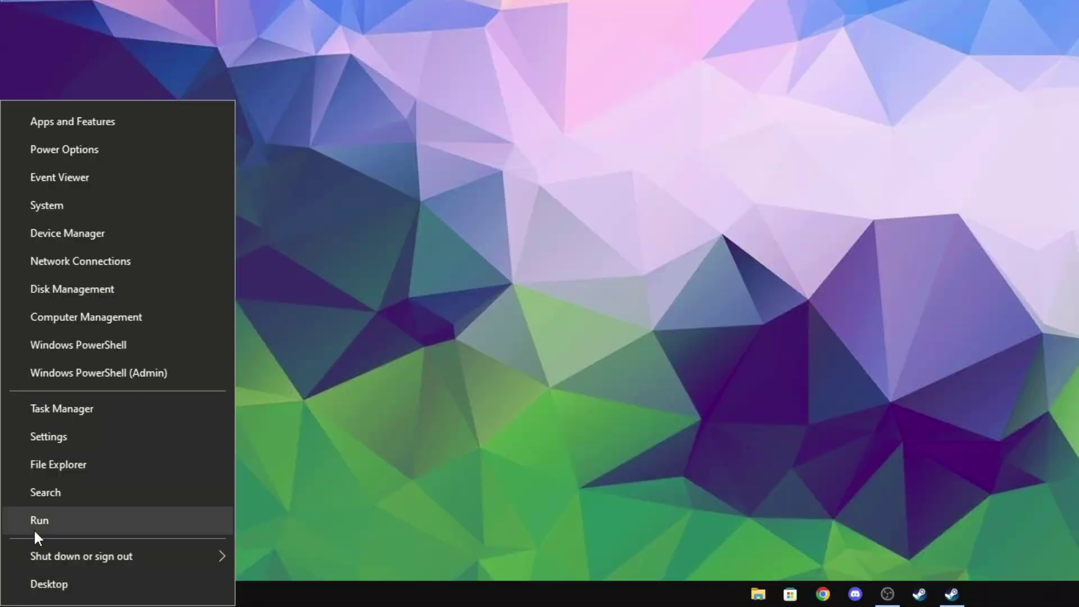
{"action": "left_click", "coordinate": [22, 550]}
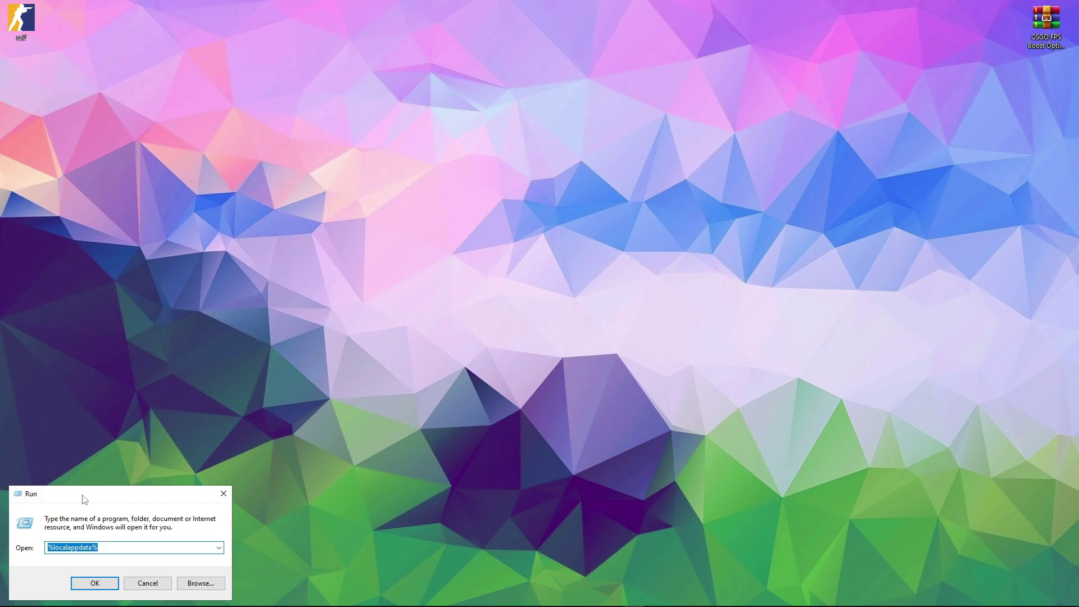
{"action": "left_click_drag", "start_coordinate": [84, 499], "coordinate": [516, 238]}
{"action": "type", "text": "%temp%"}
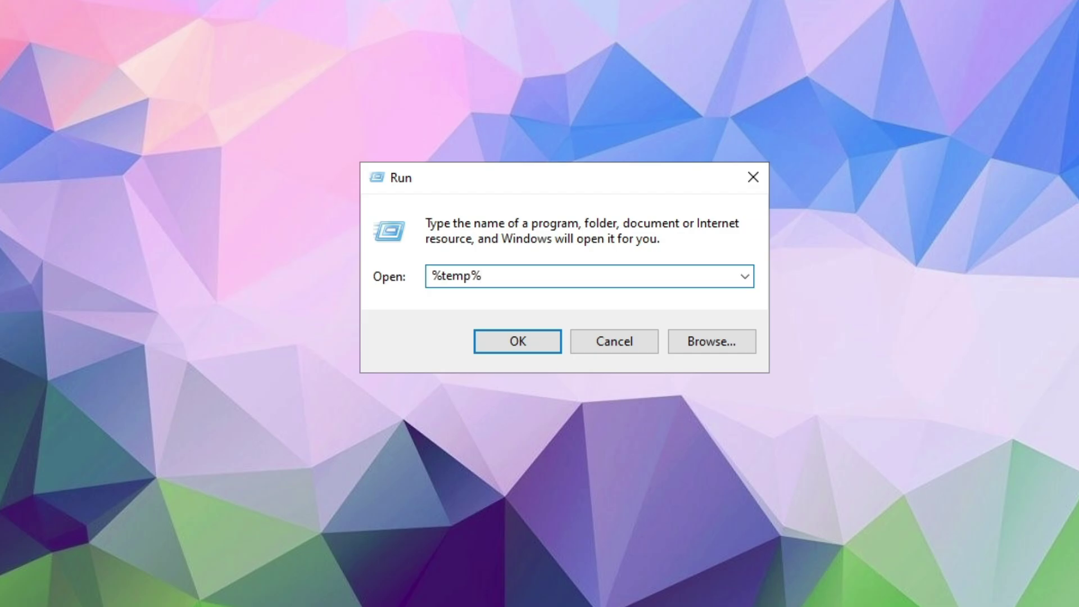
{"action": "key", "text": "Return"}
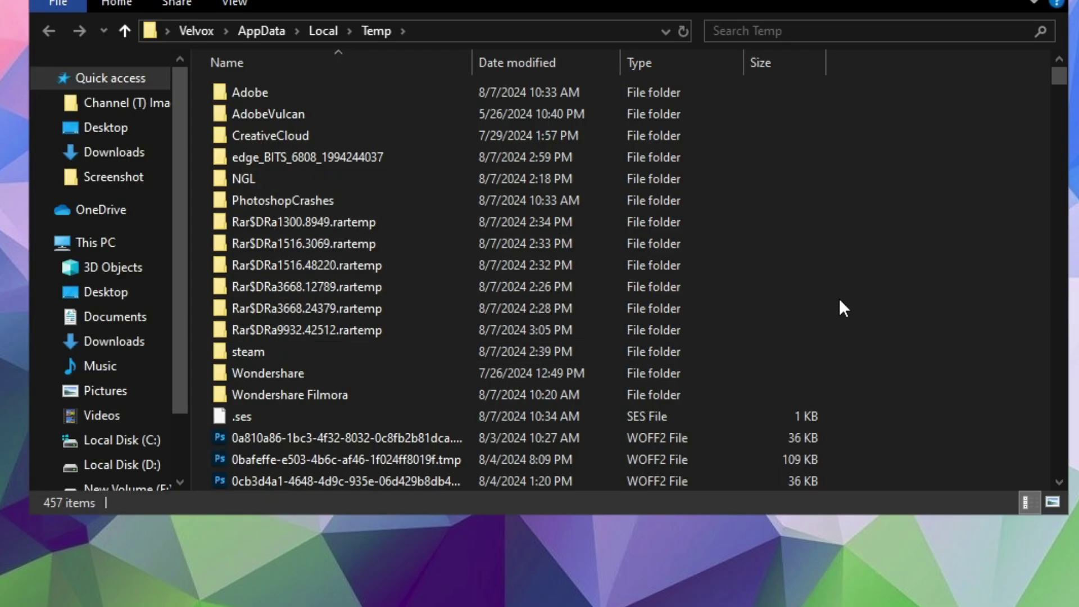
Delete everything in the Temp folder, skipping all items that are in use, and refresh the folder.
{"action": "key", "text": "ctrl+a"}
{"action": "right_click", "coordinate": [482, 201]}
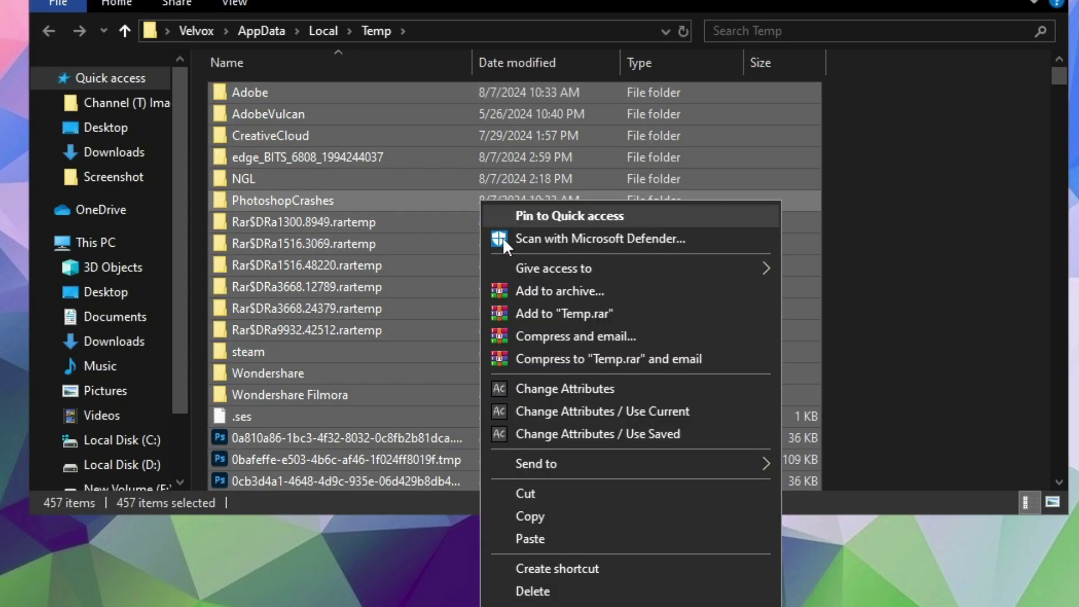
{"action": "left_click", "coordinate": [530, 599]}
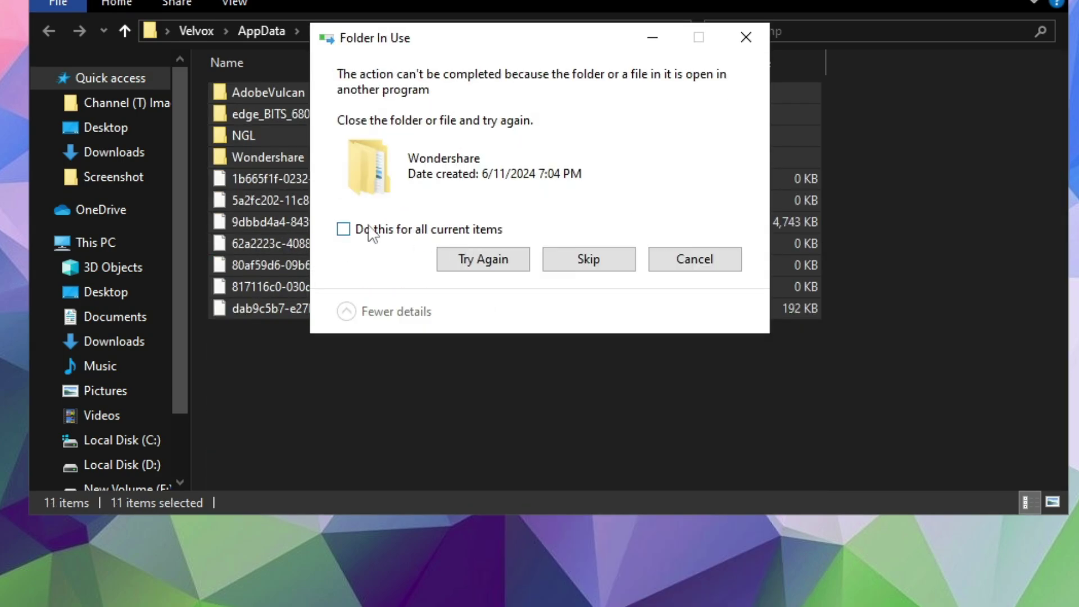
{"action": "left_click", "coordinate": [343, 229]}
{"action": "left_click", "coordinate": [585, 262]}
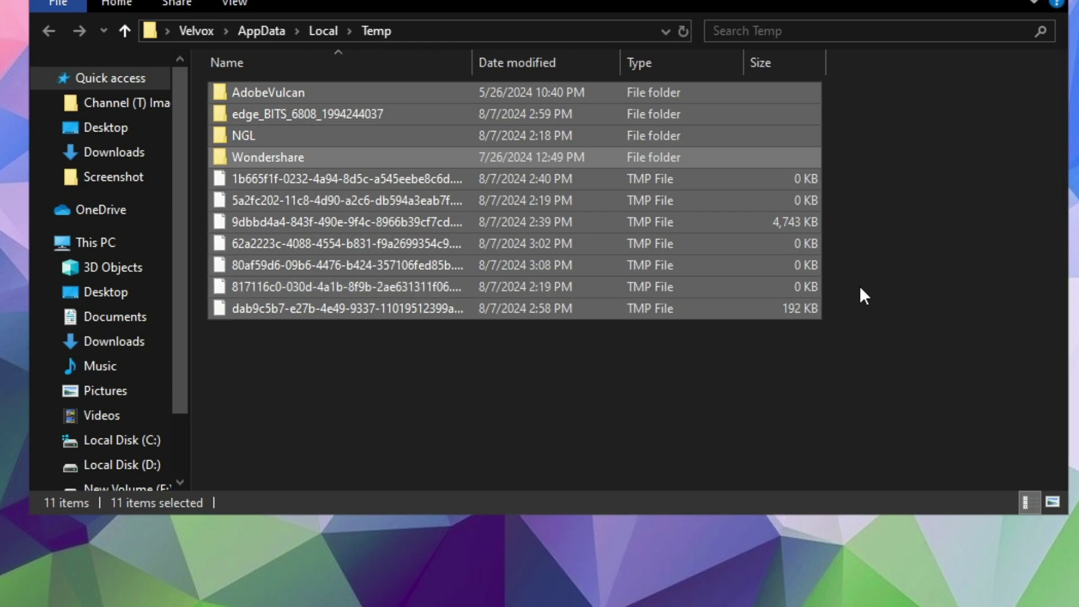
{"action": "right_click", "coordinate": [864, 294]}
{"action": "left_click", "coordinate": [926, 395]}
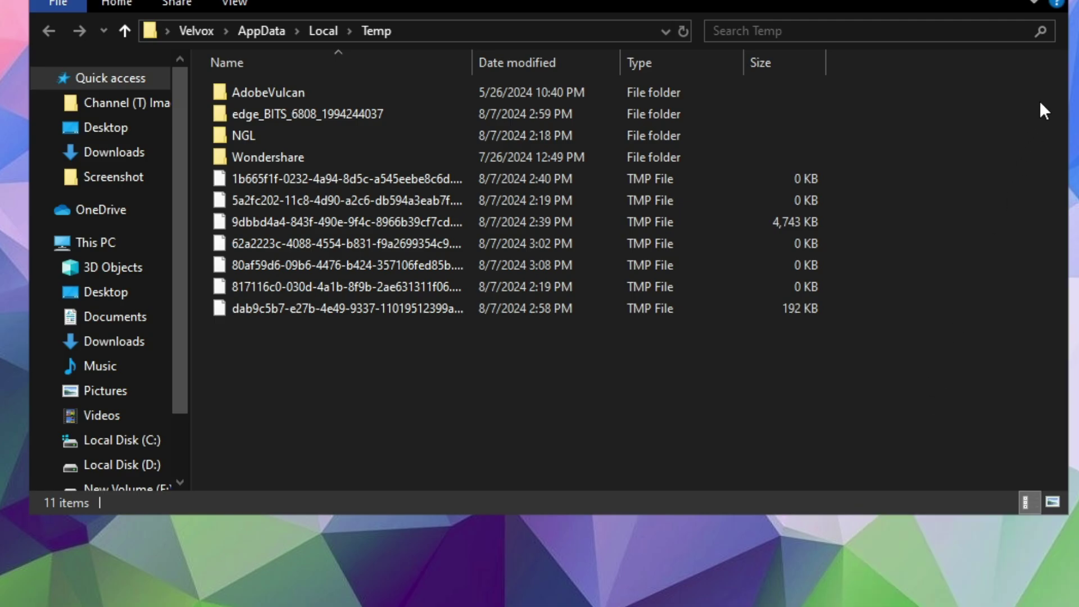
Close the user's Temp folder and open the Windows Temp folder by running temp from the Run dialog.
{"action": "left_click", "coordinate": [819, 125]}
{"action": "right_click", "coordinate": [10, 598]}
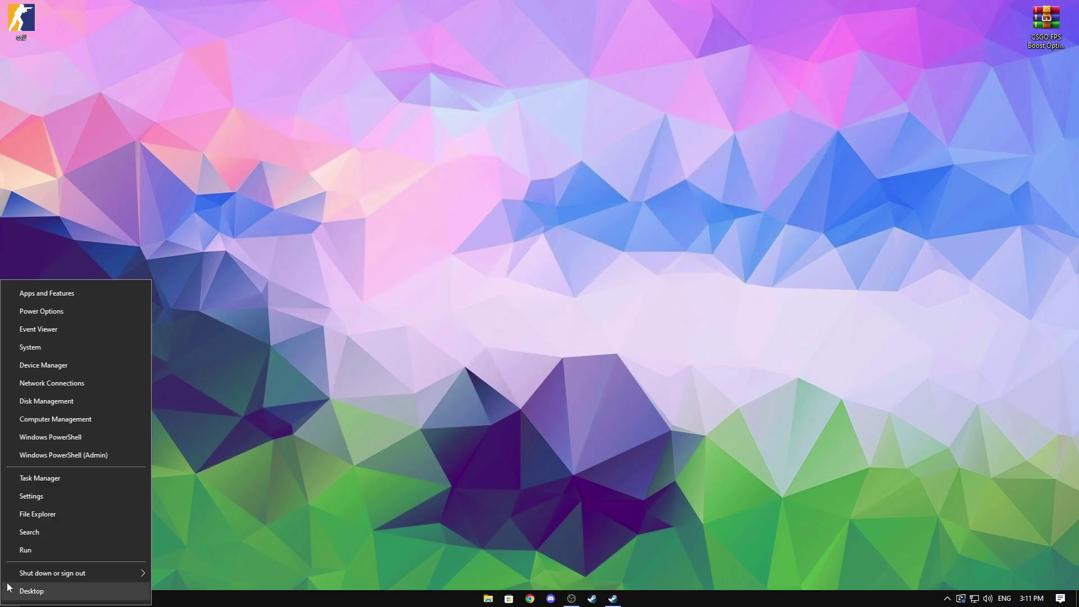
{"action": "left_click", "coordinate": [25, 553]}
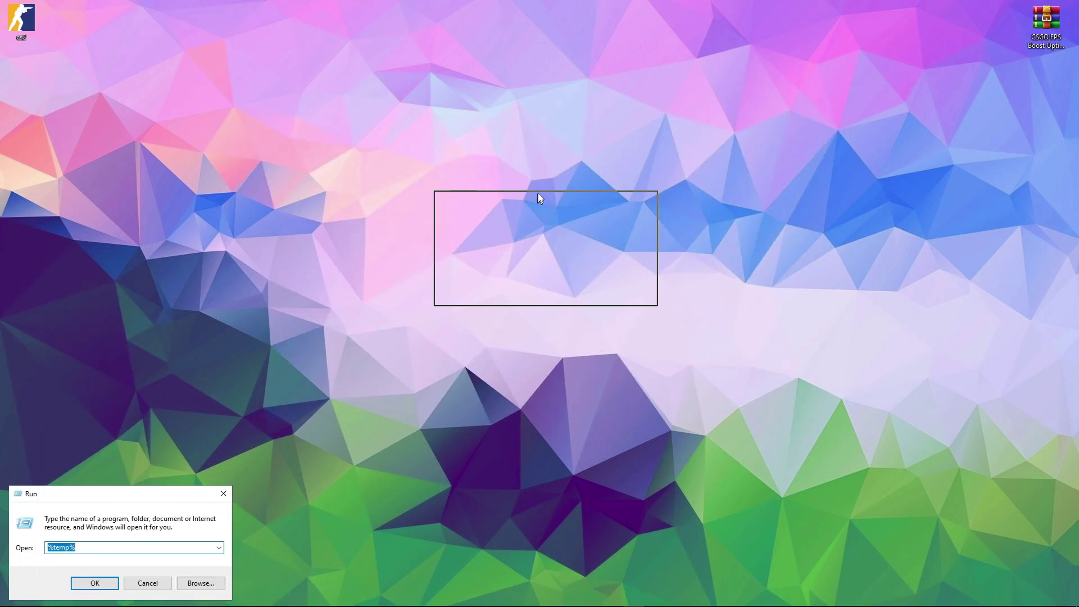
{"action": "left_click_drag", "start_coordinate": [539, 198], "coordinate": [540, 198]}
{"action": "type", "text": "tem"}
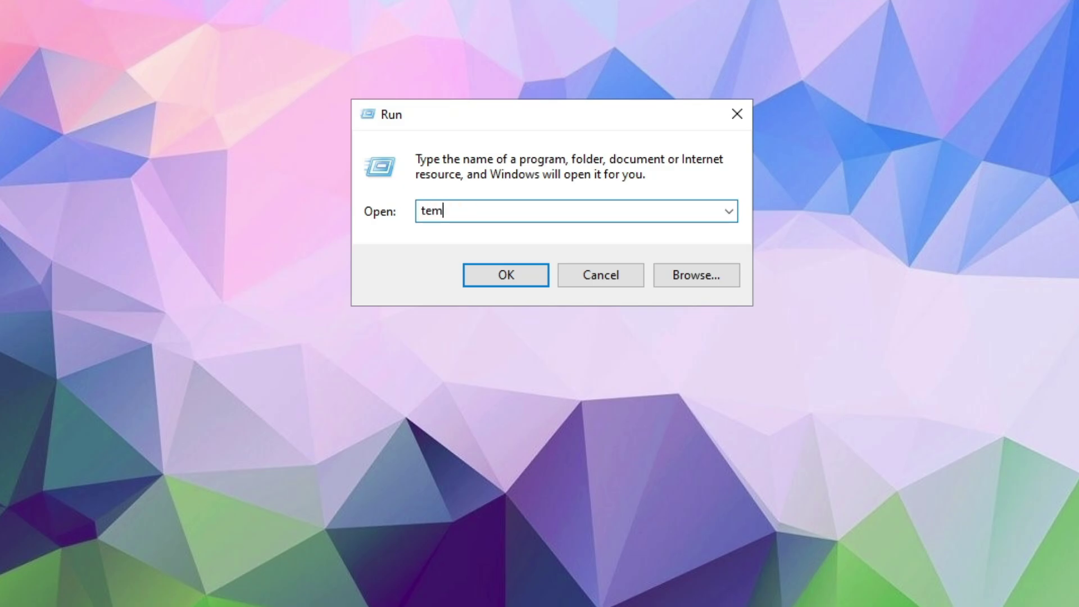
{"action": "type", "text": "p"}
{"action": "key", "text": "Return"}
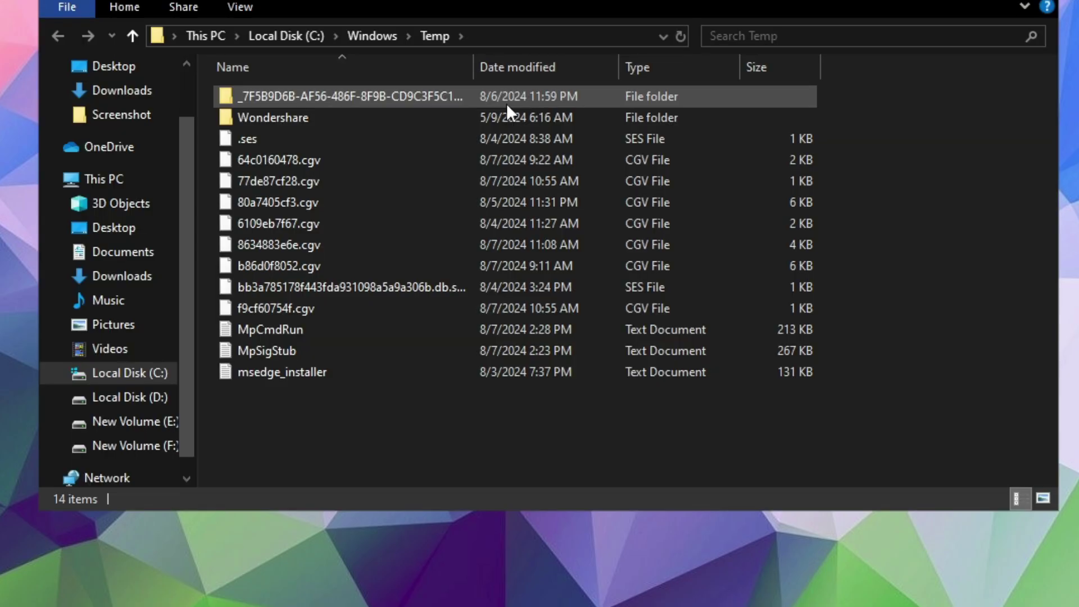
Delete everything in the Windows Temp folder, skipping all items that are in use, then refresh and close the folder.
{"action": "left_click_drag", "start_coordinate": [528, 417], "coordinate": [236, 90]}
{"action": "right_click", "coordinate": [383, 163]}
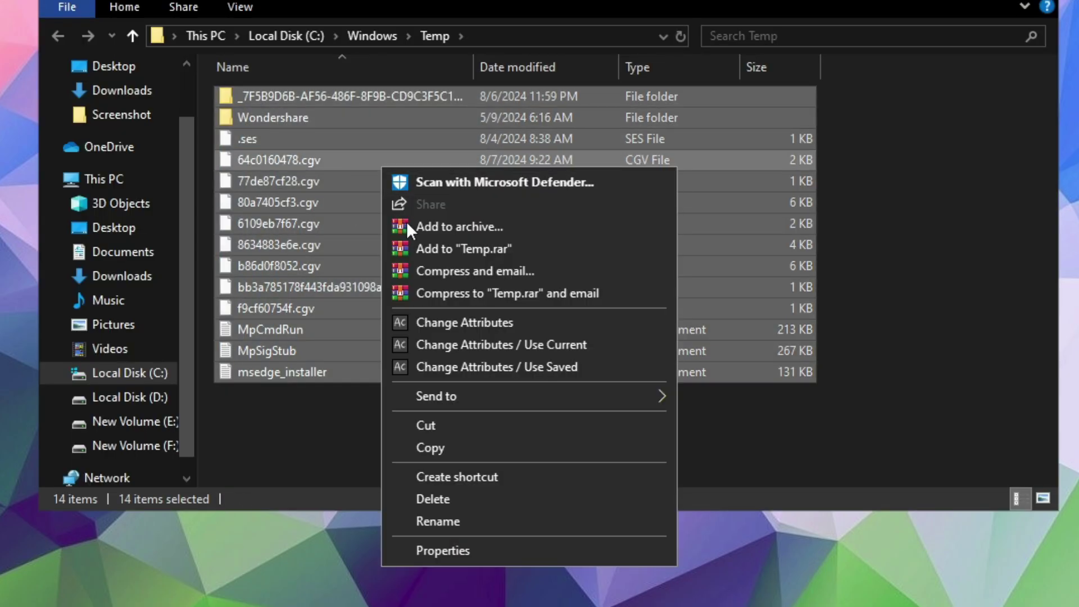
{"action": "left_click", "coordinate": [414, 499]}
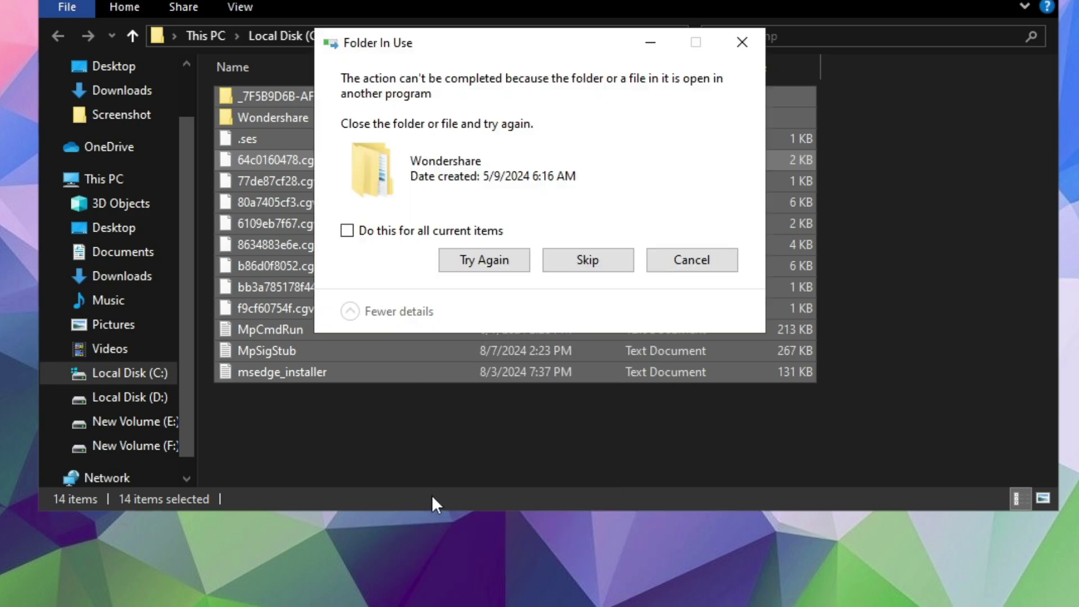
{"action": "left_click", "coordinate": [365, 231]}
{"action": "left_click", "coordinate": [588, 260]}
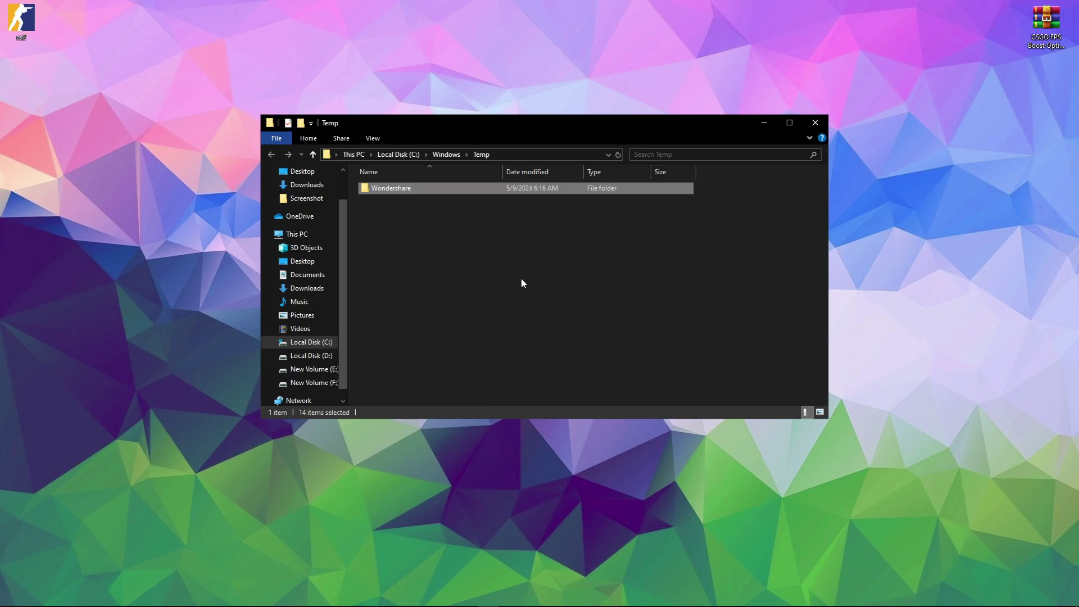
{"action": "right_click", "coordinate": [507, 261]}
{"action": "left_click", "coordinate": [565, 339]}
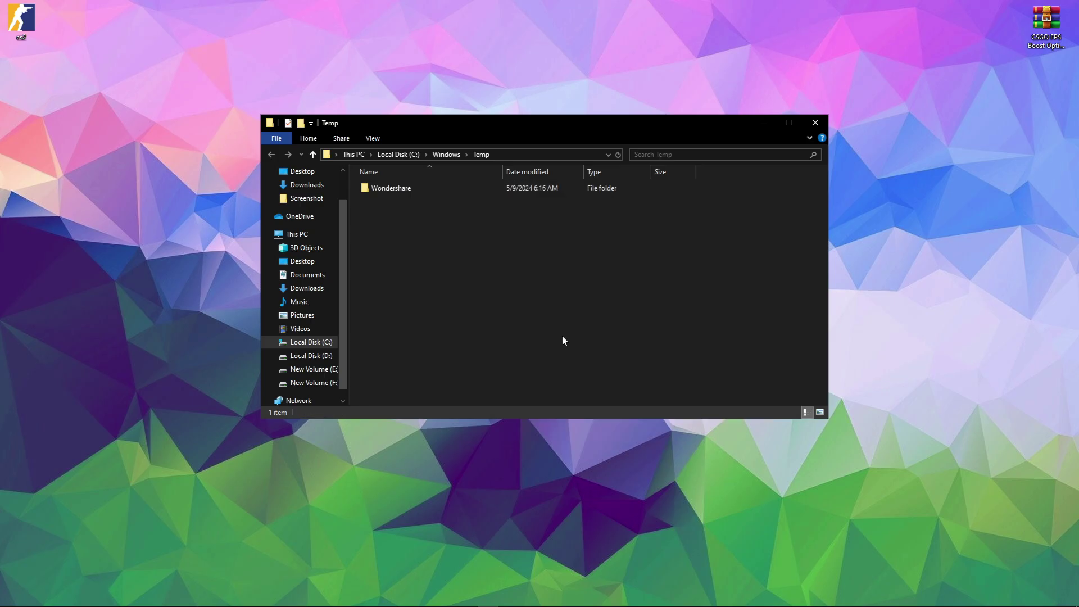
{"action": "left_click", "coordinate": [815, 123]}
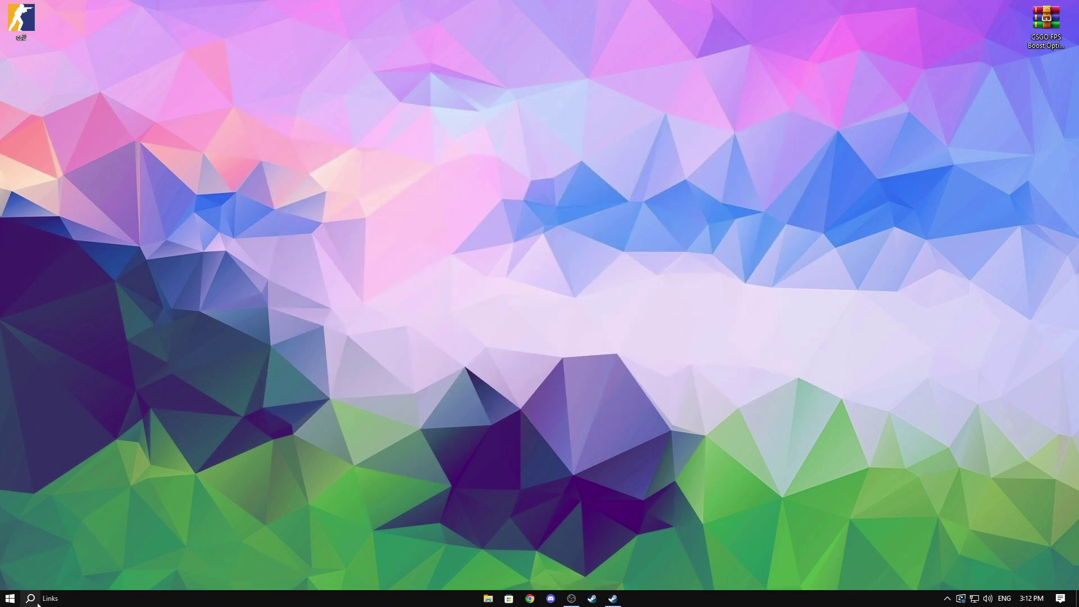
Open the Create a restore point settings and turn on system protection for Local Disk (C:).
{"action": "left_click", "coordinate": [30, 598]}
{"action": "type", "text": "cr"}
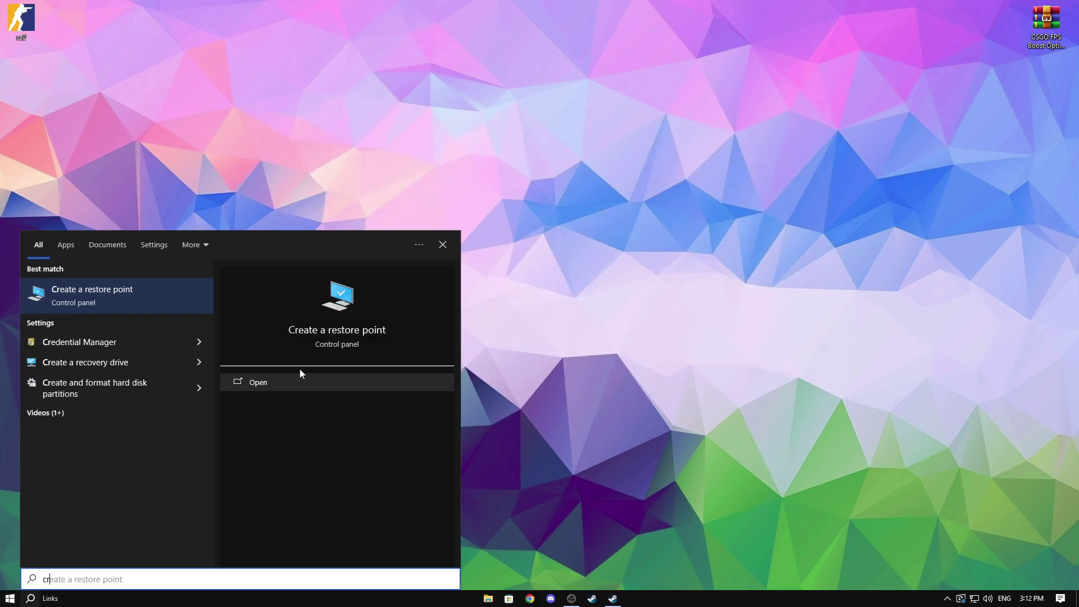
{"action": "left_click", "coordinate": [335, 339]}
{"action": "left_click_drag", "start_coordinate": [191, 66], "coordinate": [589, 98]}
{"action": "scroll", "coordinate": [656, 241], "scroll_direction": "down", "scroll_amount": 1}
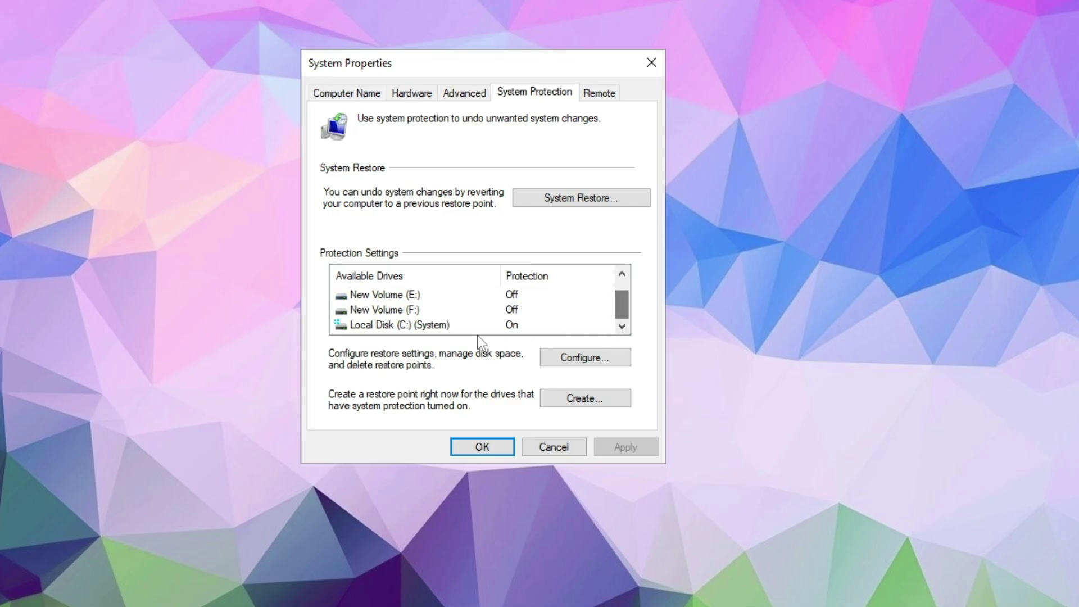
{"action": "left_click", "coordinate": [531, 266]}
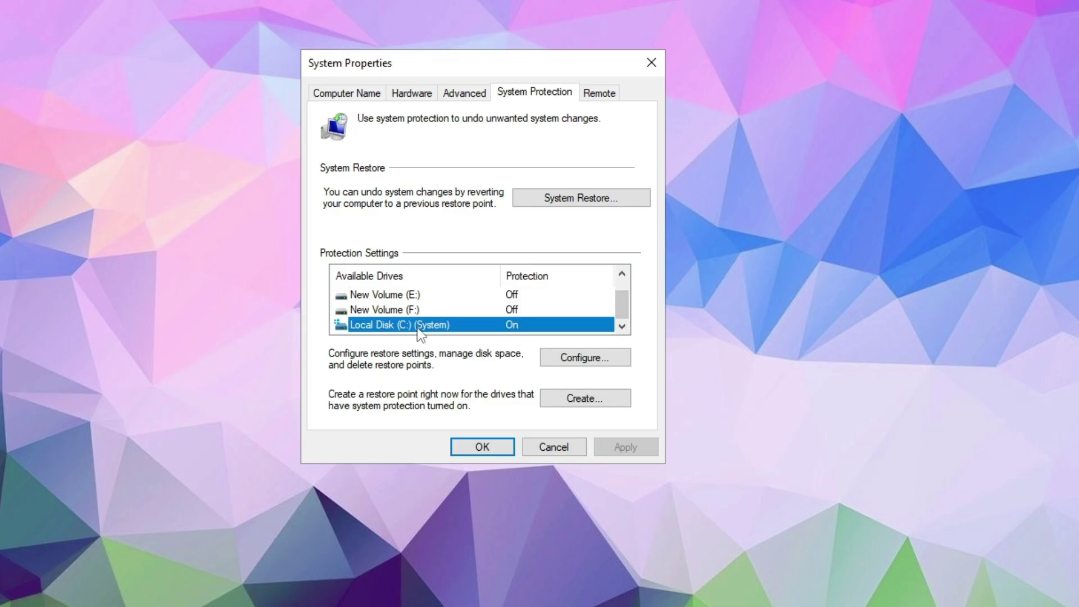
{"action": "left_click", "coordinate": [570, 357]}
{"action": "left_click", "coordinate": [427, 190]}
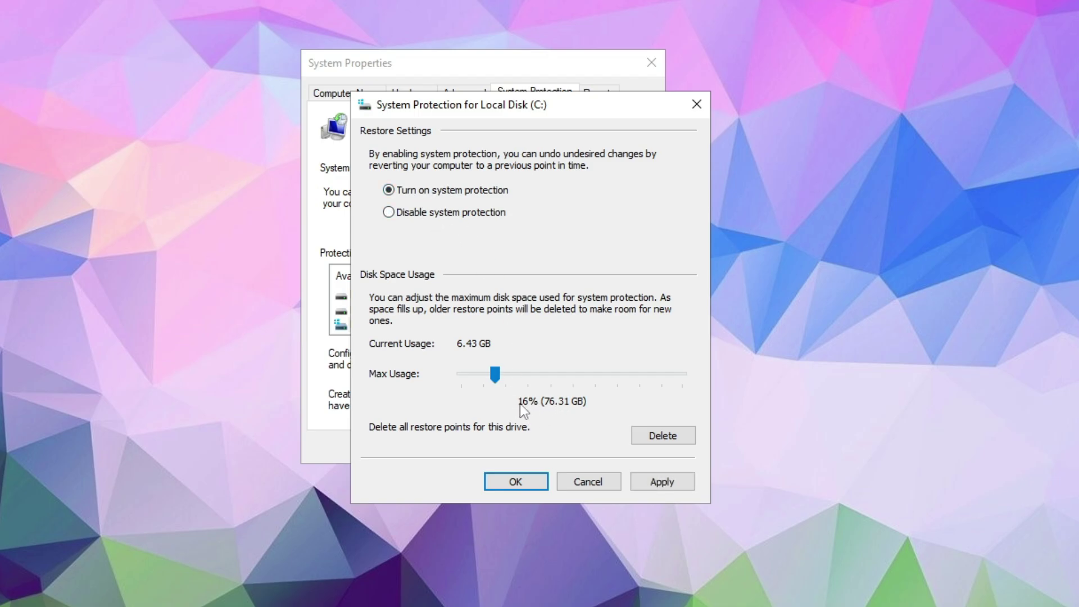
{"action": "left_click", "coordinate": [672, 483]}
{"action": "left_click", "coordinate": [525, 485]}
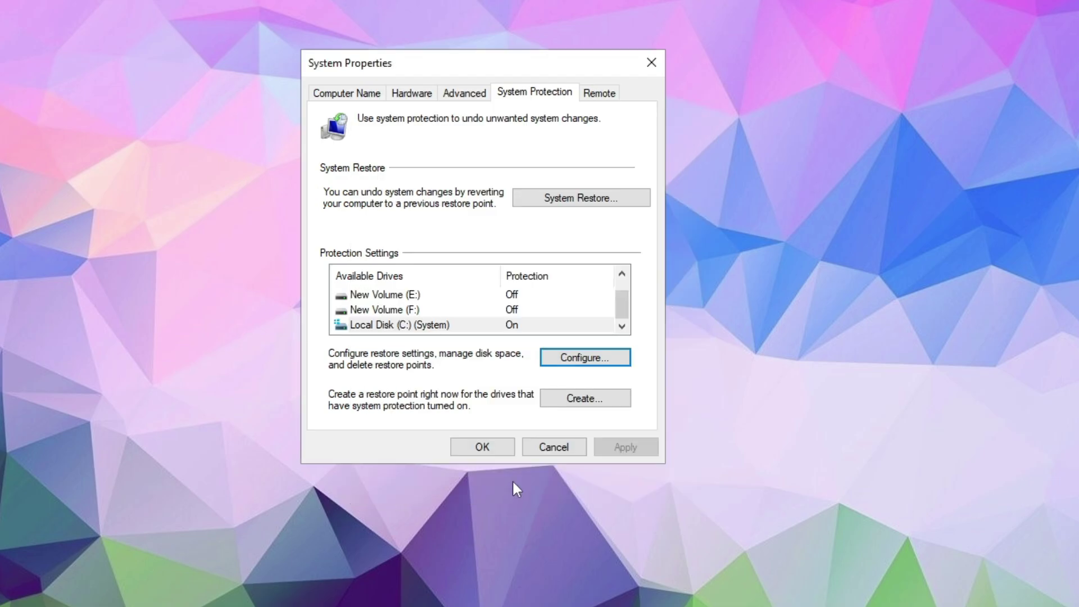
Create a restore point described as "csgo fps boost settings backup" and close System Properties.
{"action": "left_click", "coordinate": [585, 399]}
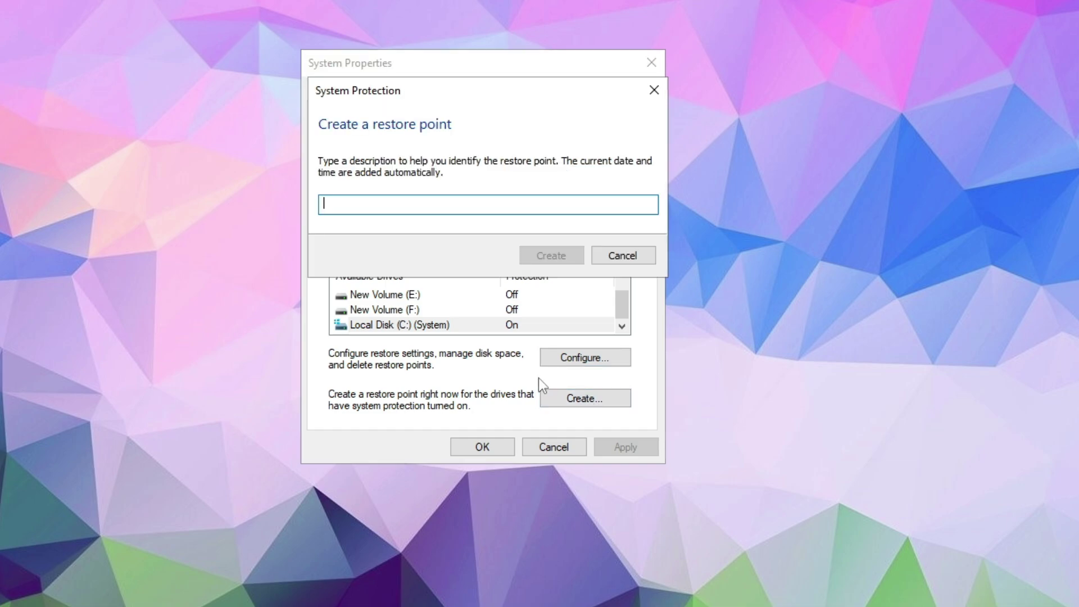
{"action": "type", "text": "csgo fps boost settings backup"}
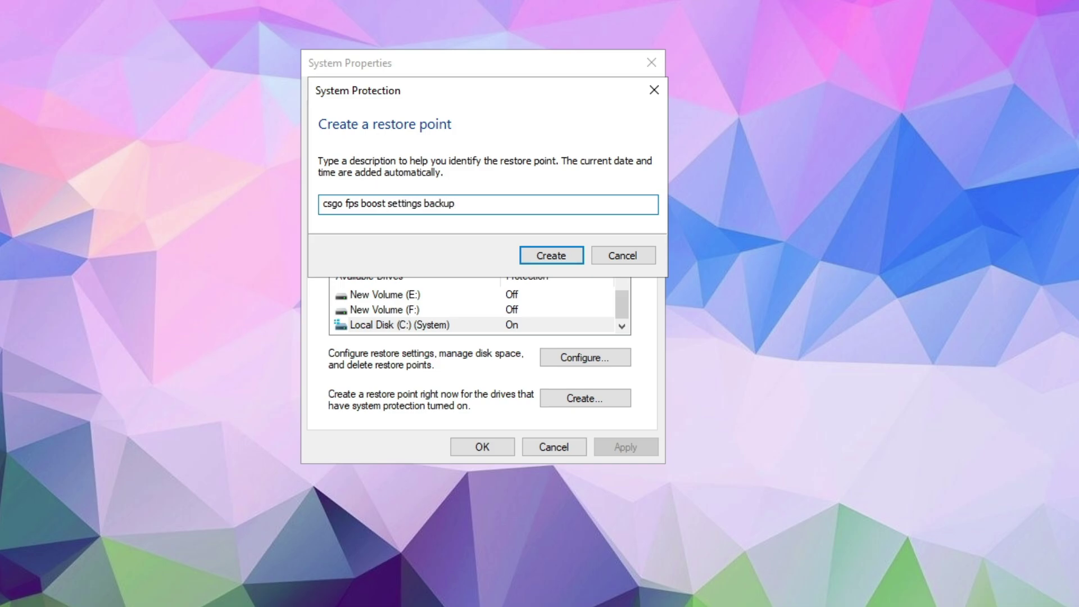
{"action": "key", "text": "Return"}
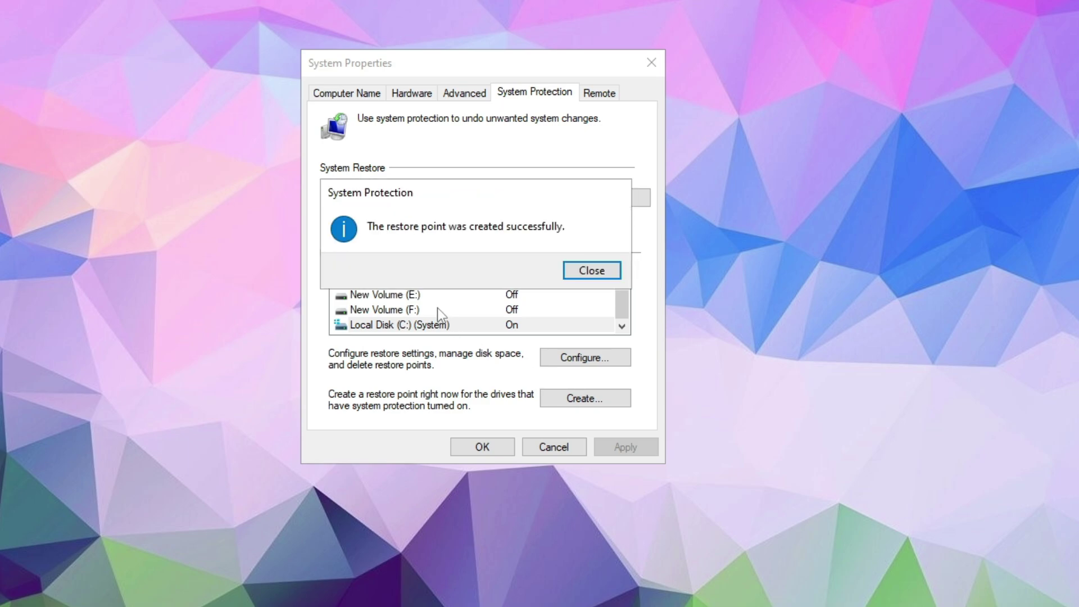
{"action": "left_click", "coordinate": [597, 269]}
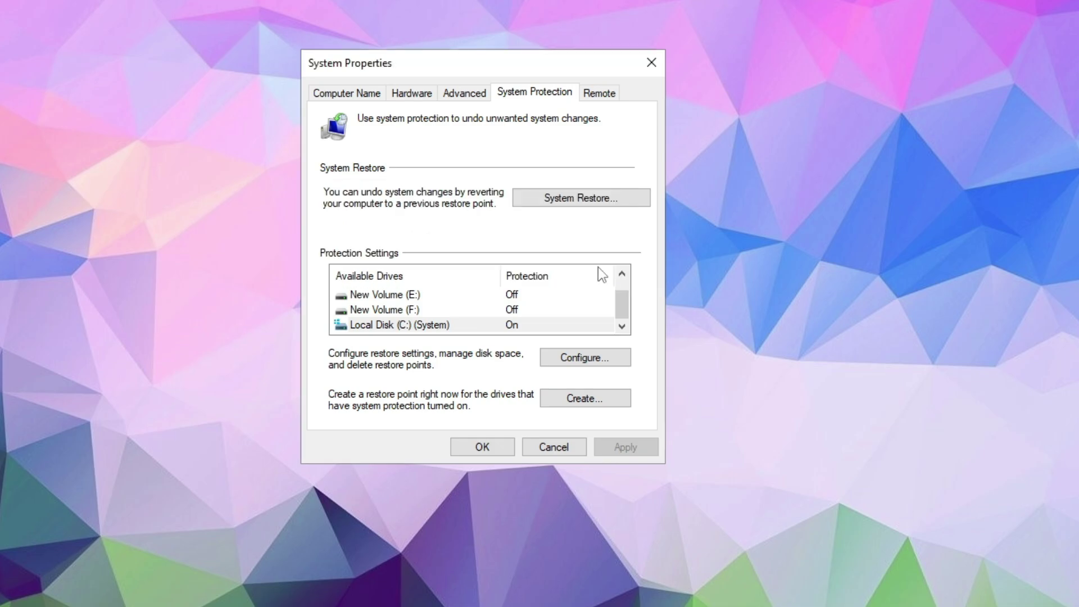
{"action": "left_click", "coordinate": [482, 447]}
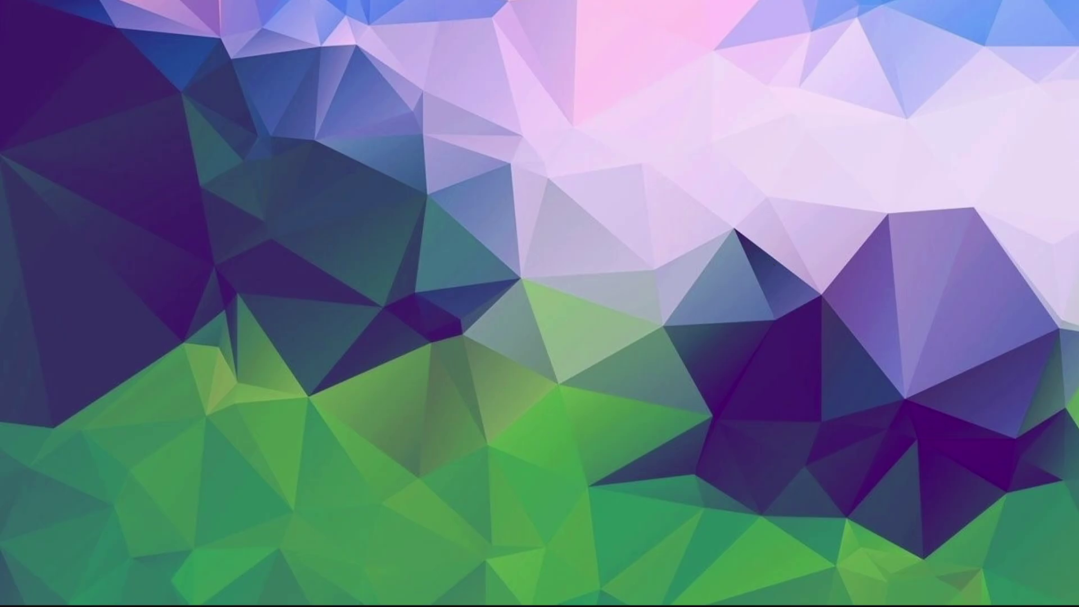
Open the advanced system settings and disallow Remote Assistance connections to this computer, applying the change.
{"action": "left_click", "coordinate": [50, 593]}
{"action": "type", "text": "v"}
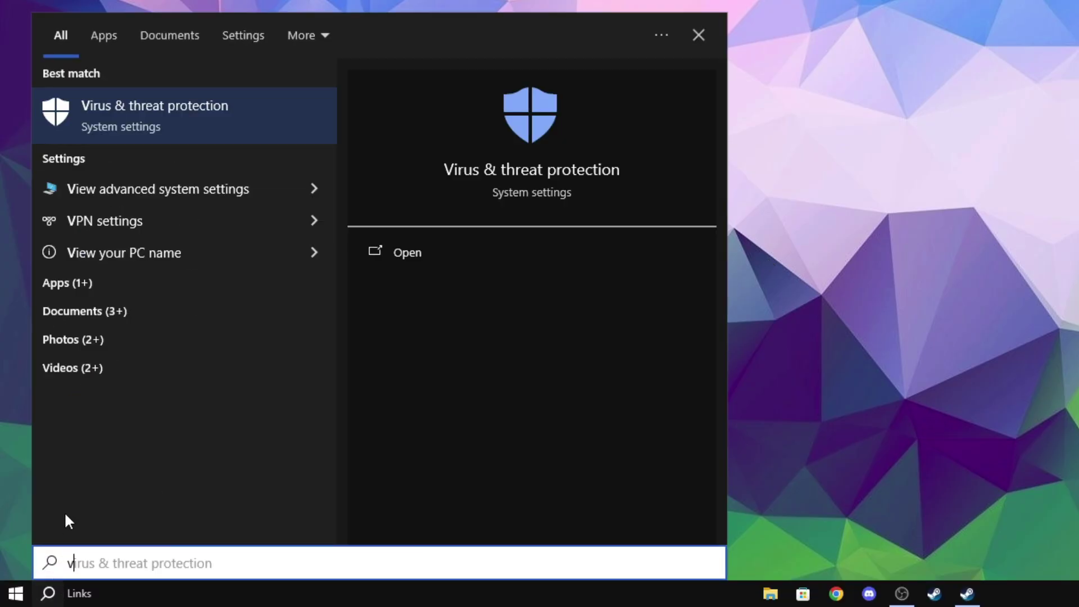
{"action": "left_click", "coordinate": [104, 191]}
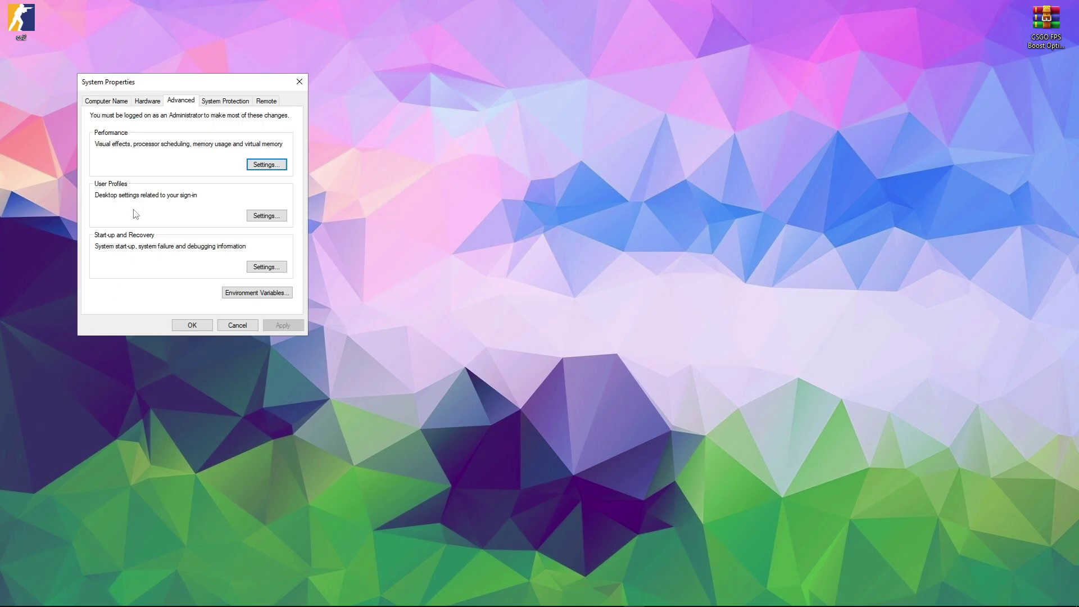
{"action": "left_click_drag", "start_coordinate": [180, 83], "coordinate": [448, 96]}
{"action": "left_click", "coordinate": [533, 111]}
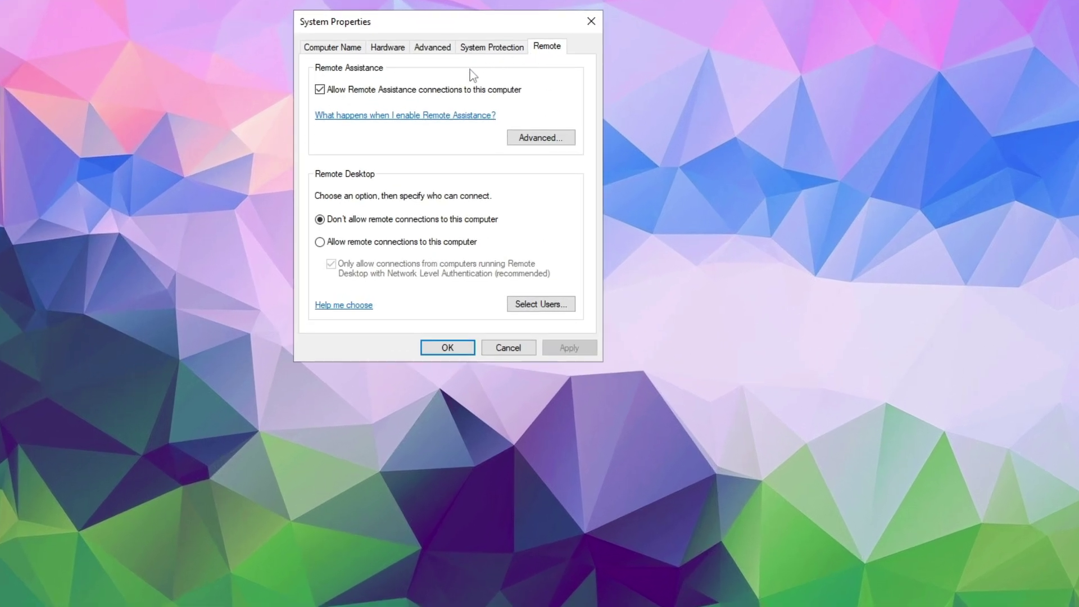
{"action": "left_click", "coordinate": [356, 90]}
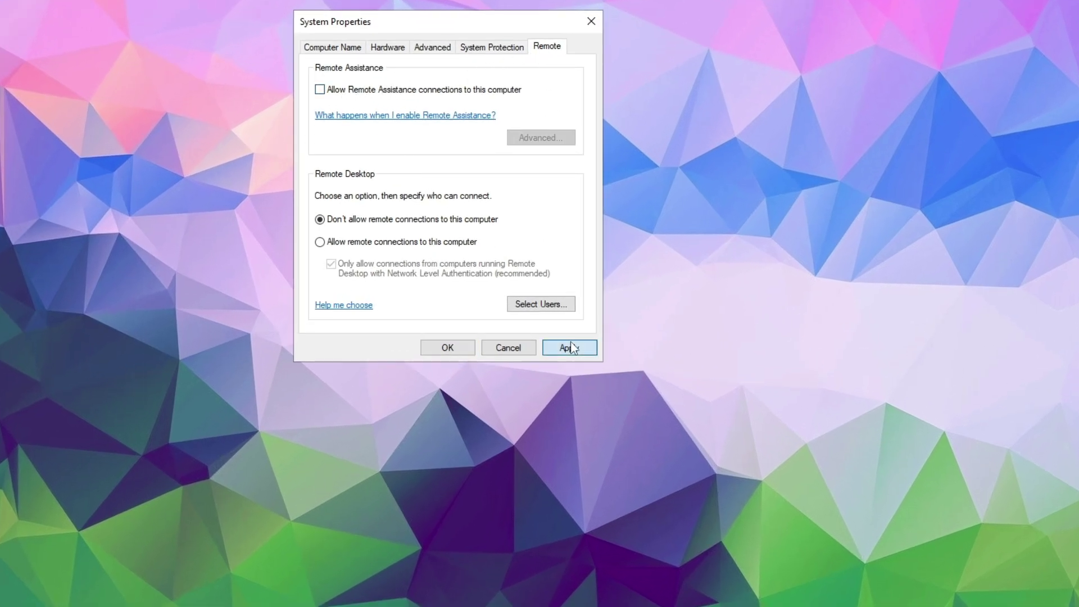
{"action": "left_click", "coordinate": [568, 347]}
In the performance visual effects, choose Let Windows choose what's best, then disable the animation, Peek, menu and ToolTip fade or slide options.
{"action": "left_click", "coordinate": [433, 50]}
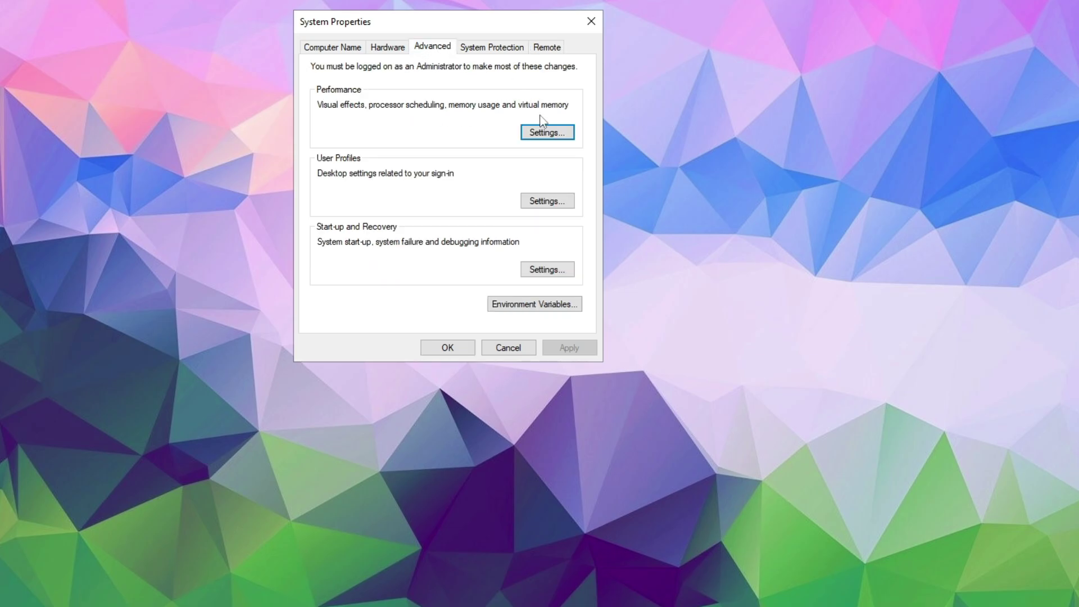
{"action": "left_click", "coordinate": [546, 133]}
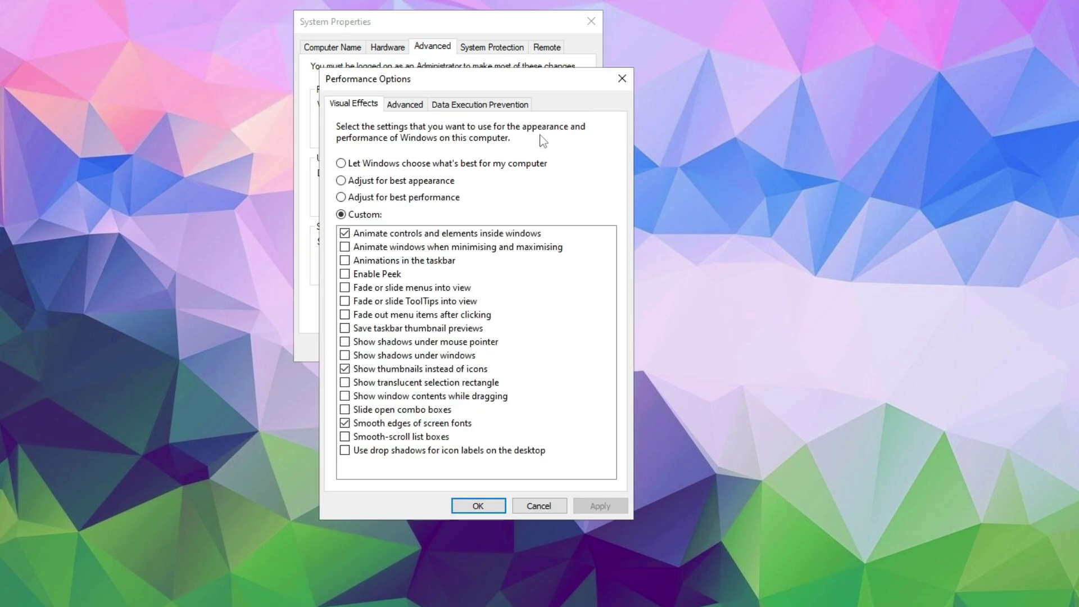
{"action": "left_click", "coordinate": [377, 164]}
{"action": "left_click", "coordinate": [345, 233]}
{"action": "left_click", "coordinate": [345, 246]}
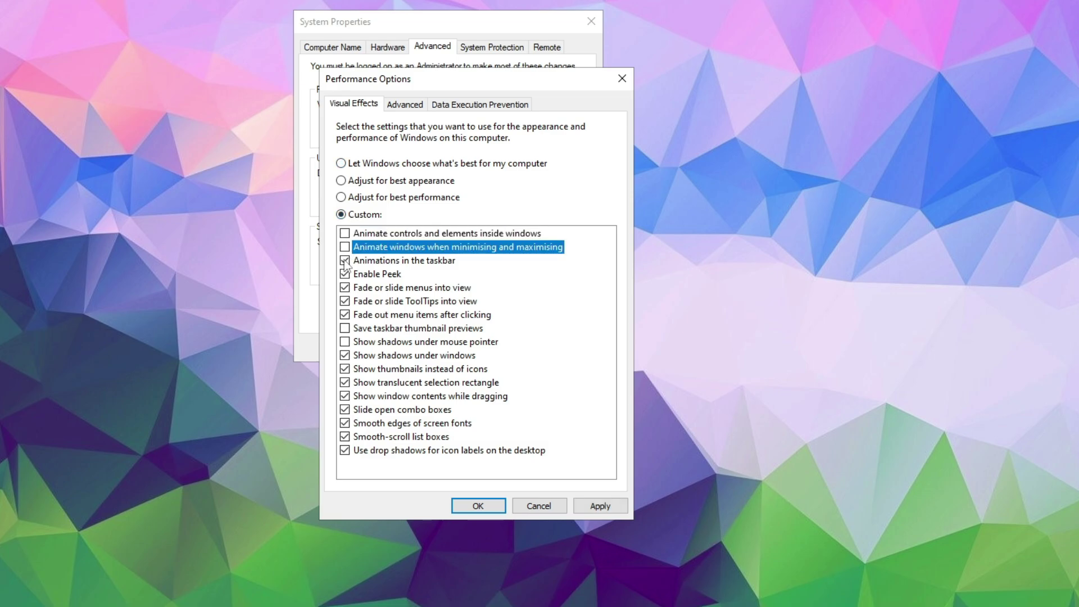
{"action": "left_click", "coordinate": [345, 261]}
{"action": "left_click", "coordinate": [345, 274]}
{"action": "left_click", "coordinate": [345, 288]}
{"action": "left_click", "coordinate": [345, 301]}
{"action": "left_click", "coordinate": [345, 314]}
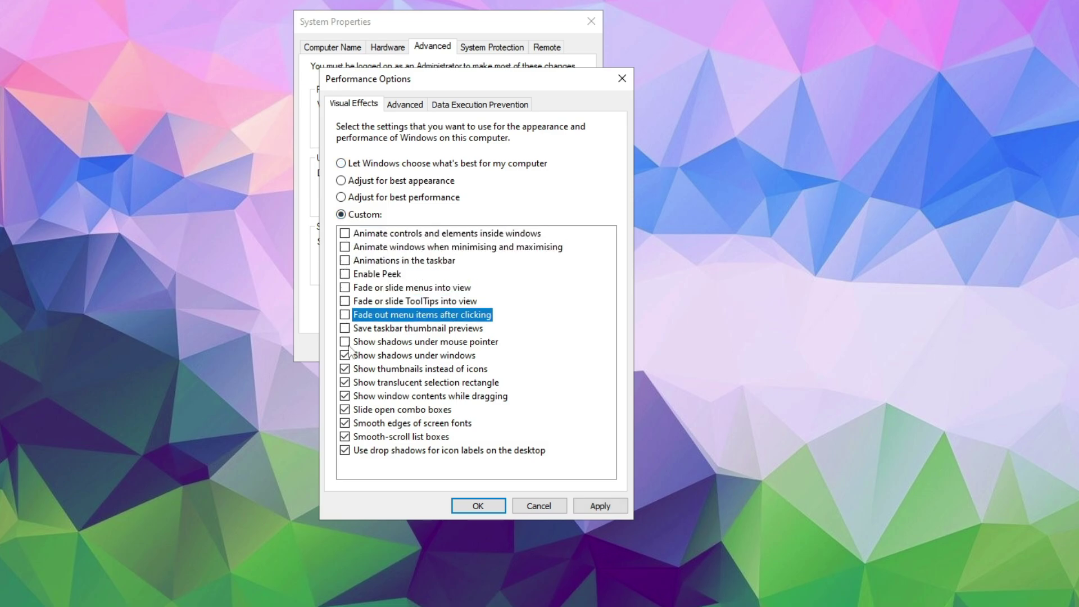
Disable window shadows, translucent selection, window contents while dragging, smooth-scroll list boxes and icon label shadows, then apply and close both dialogs.
{"action": "left_click", "coordinate": [345, 355]}
{"action": "left_click", "coordinate": [345, 383]}
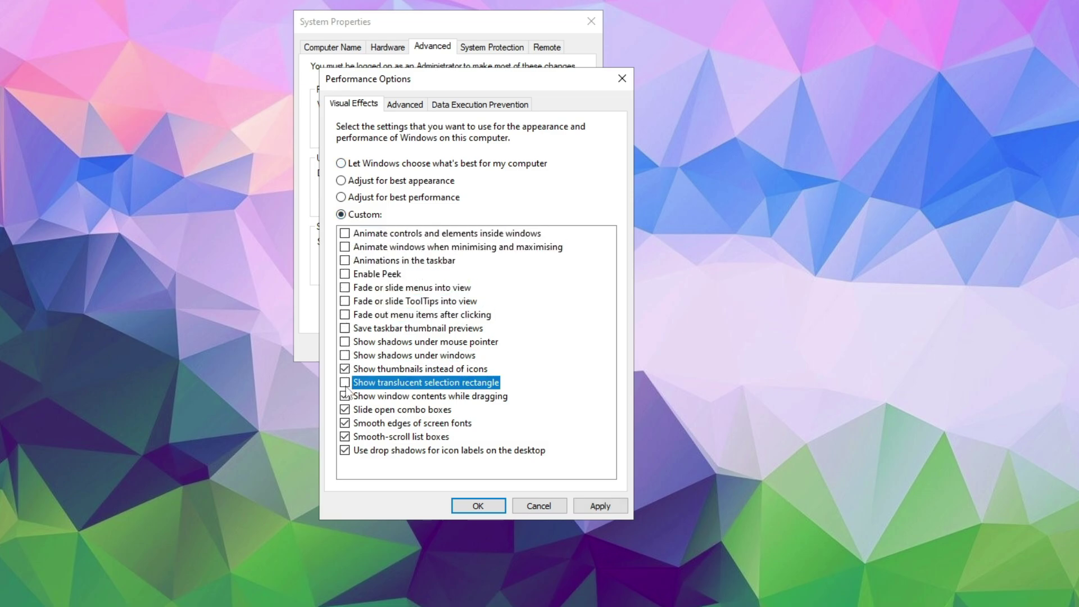
{"action": "left_click", "coordinate": [345, 396]}
{"action": "left_click", "coordinate": [345, 436]}
{"action": "left_click", "coordinate": [345, 450]}
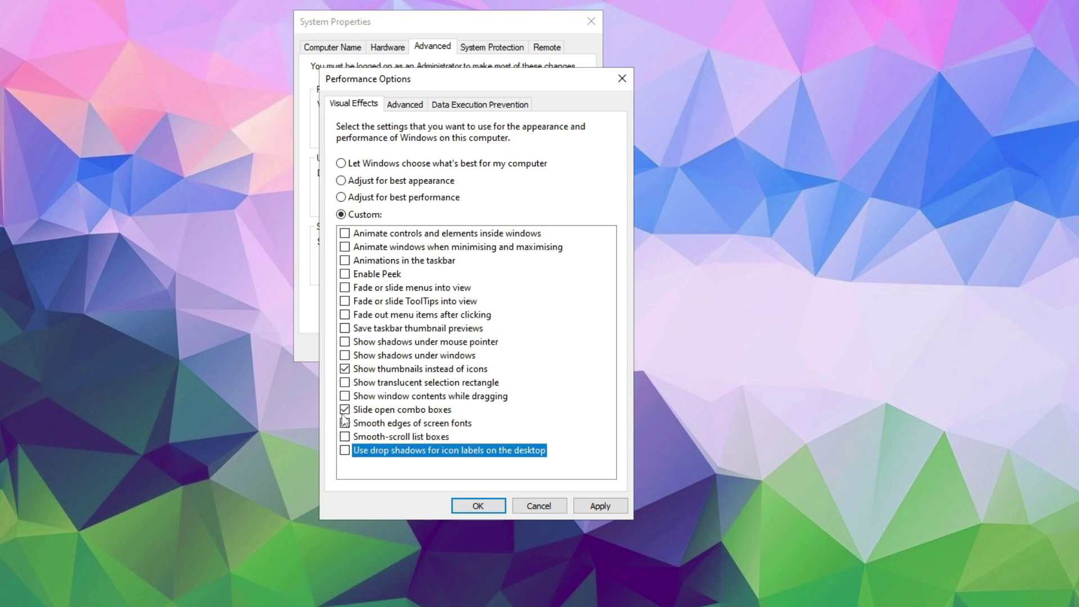
{"action": "left_click", "coordinate": [346, 423]}
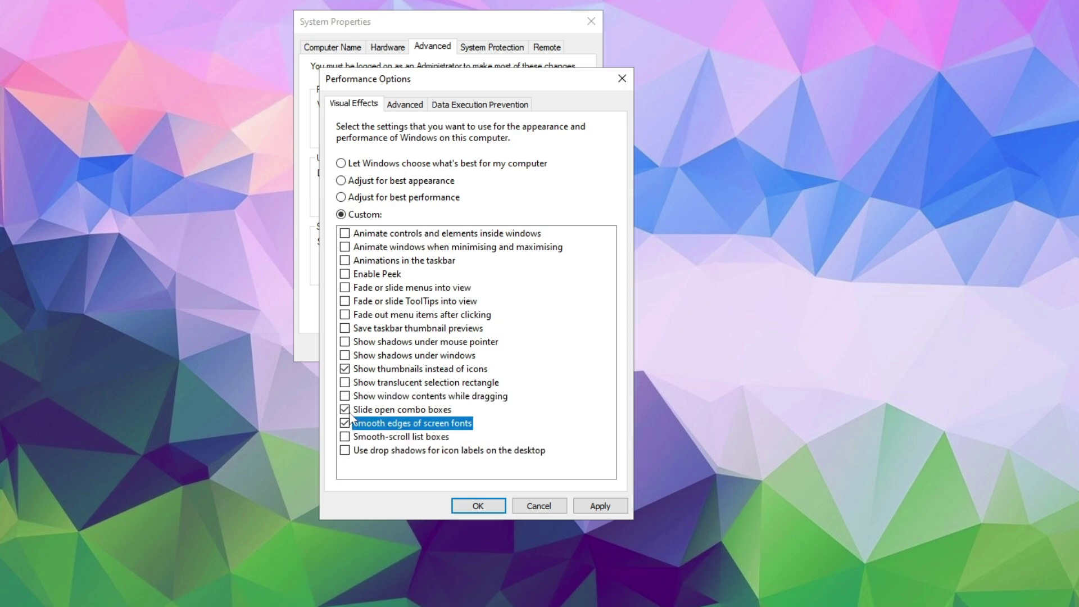
{"action": "left_click", "coordinate": [349, 411]}
{"action": "left_click", "coordinate": [351, 372]}
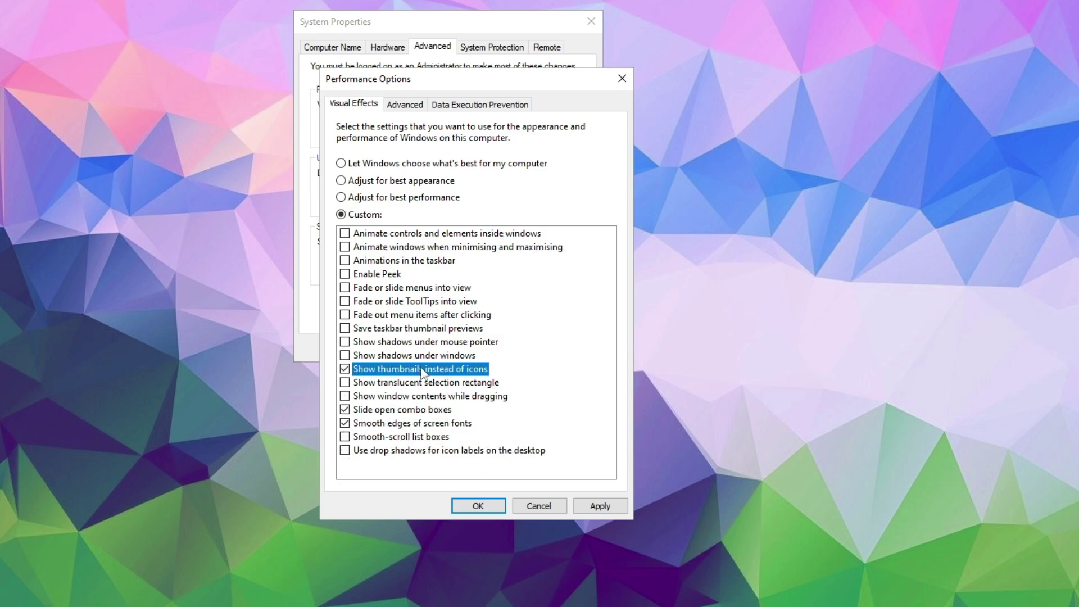
{"action": "left_click", "coordinate": [599, 506]}
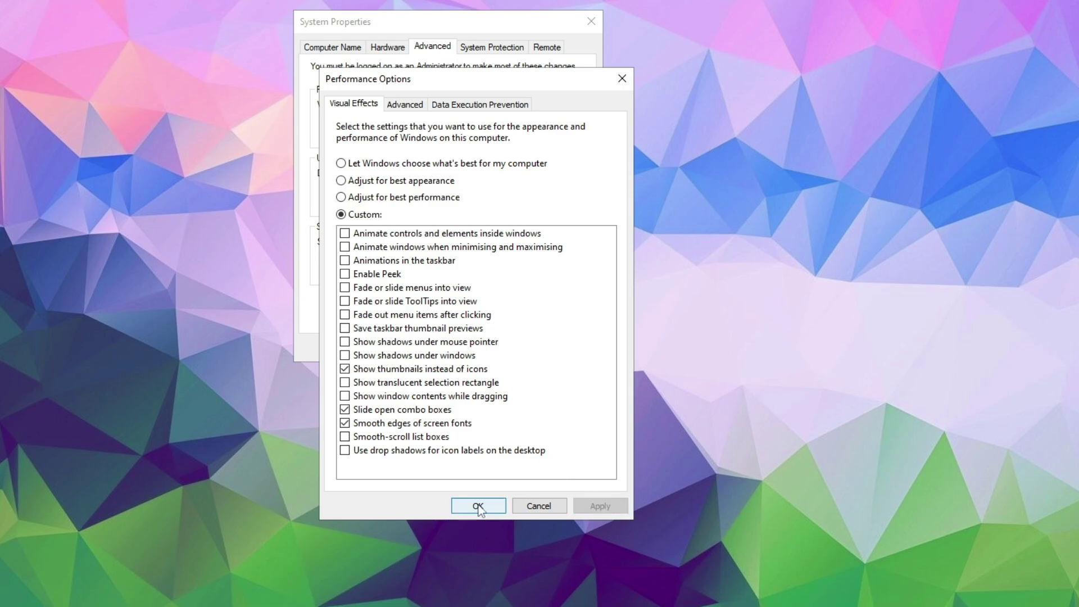
{"action": "left_click", "coordinate": [479, 506]}
{"action": "left_click", "coordinate": [437, 349]}
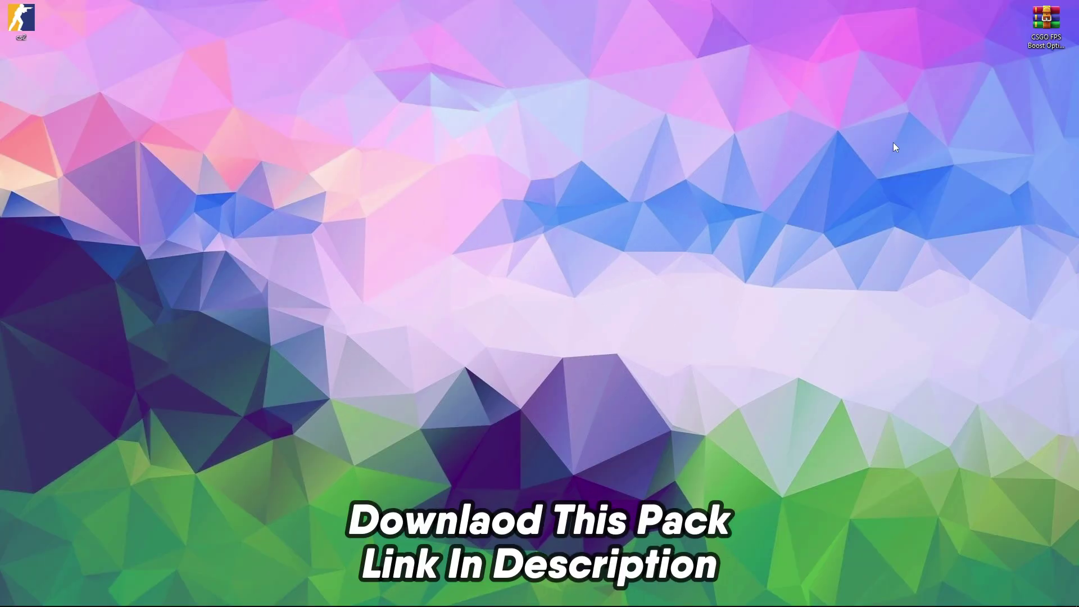
Extract the CSGO FPS Boost Optimization Settings archive on the desktop and open the extracted folder.
{"action": "left_click_drag", "start_coordinate": [534, 179], "coordinate": [535, 180]}
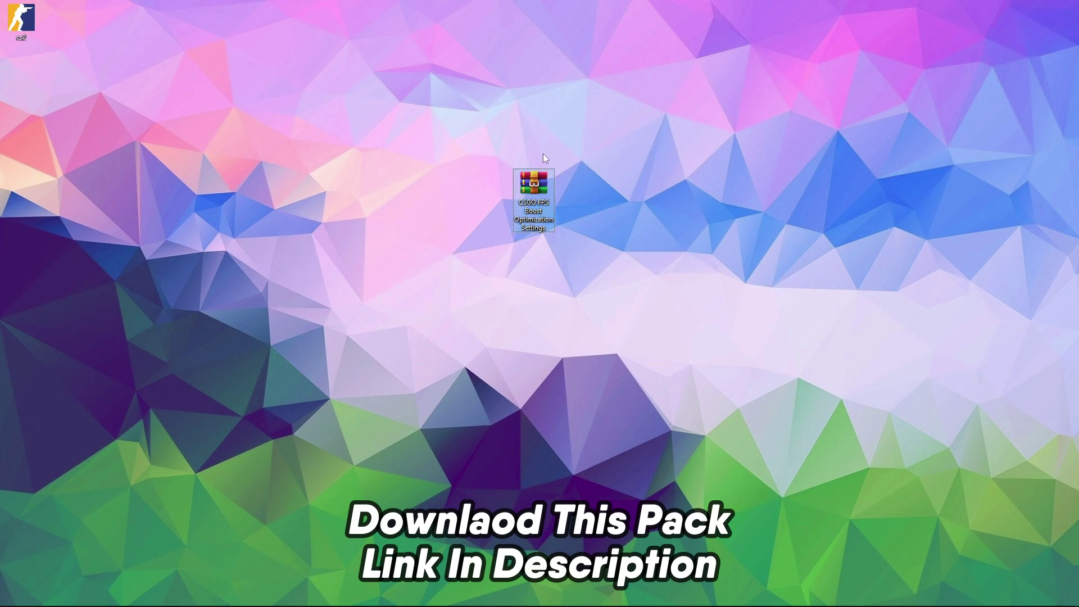
{"action": "right_click", "coordinate": [529, 192]}
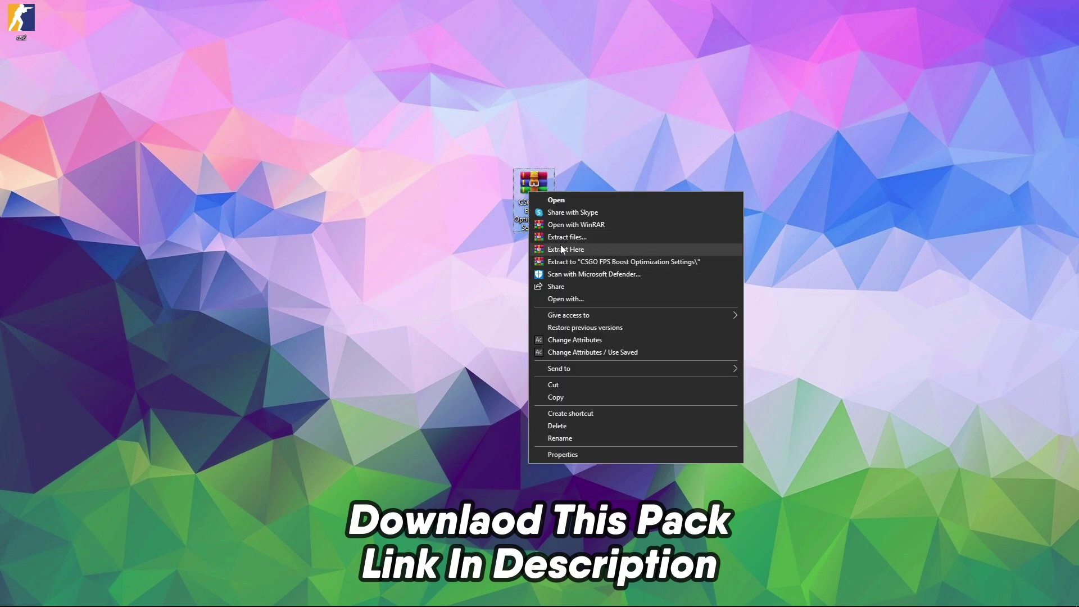
{"action": "left_click", "coordinate": [327, 222]}
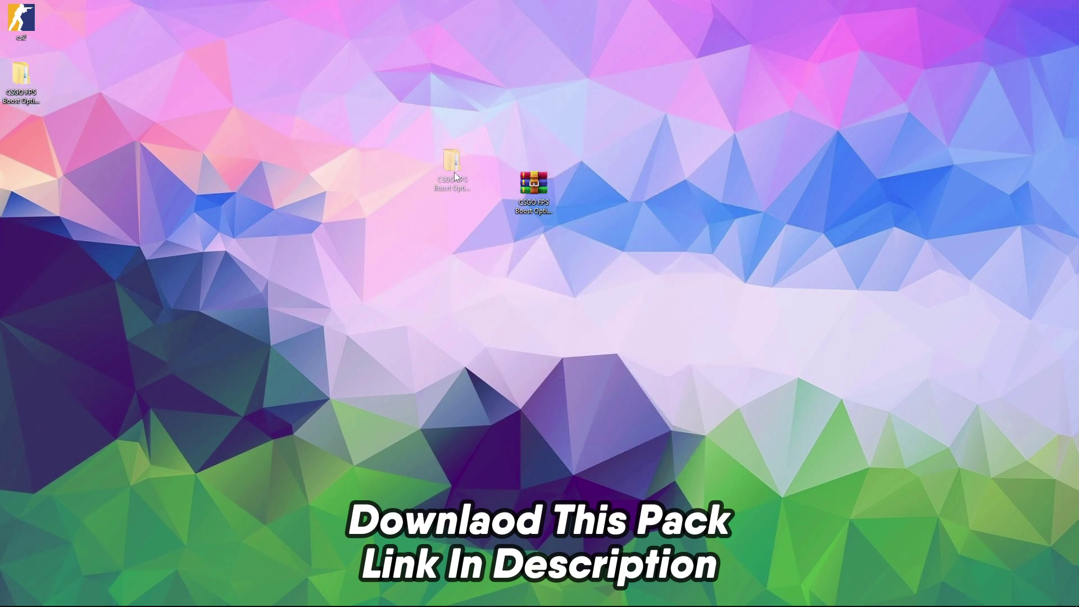
{"action": "left_click_drag", "start_coordinate": [454, 172], "coordinate": [480, 175]}
{"action": "right_click", "coordinate": [488, 186]}
{"action": "left_click", "coordinate": [520, 197]}
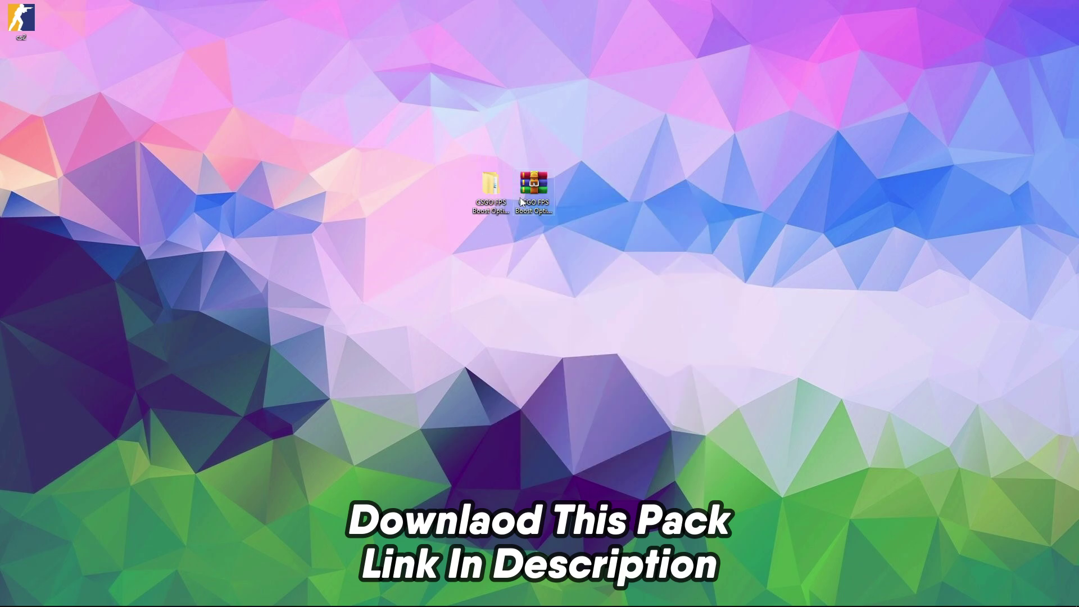
{"action": "left_click_drag", "start_coordinate": [510, 322], "coordinate": [447, 255]}
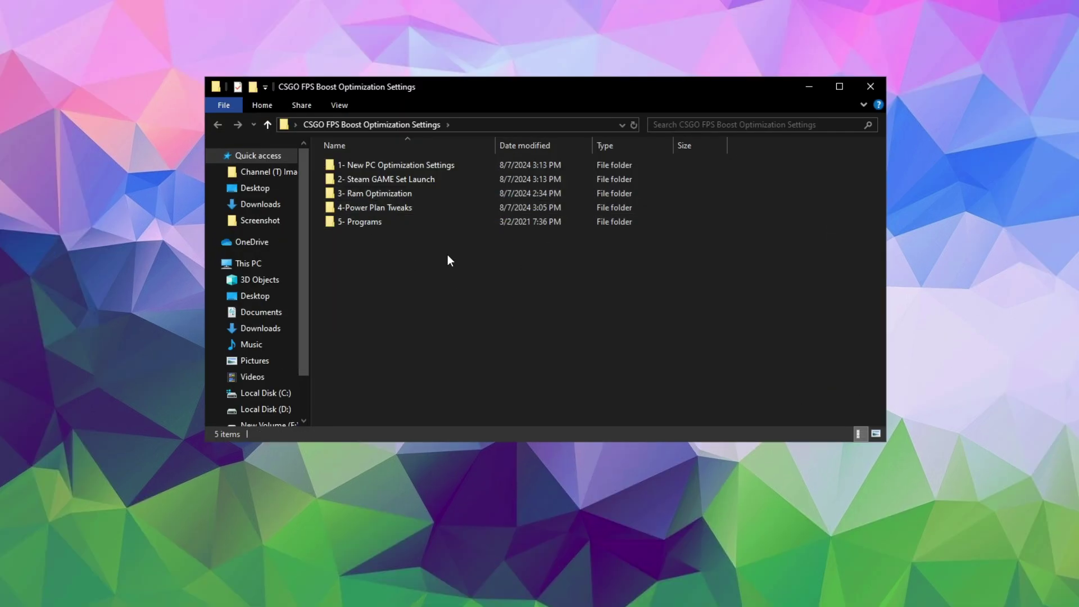
Open the 1- New PC Optimization Settings folder and merge Disable Game DVR1 into the registry, accepting the prompts.
{"action": "right_click", "coordinate": [380, 167]}
{"action": "left_click", "coordinate": [418, 176]}
{"action": "left_click_drag", "start_coordinate": [467, 300], "coordinate": [385, 226]}
{"action": "left_click", "coordinate": [374, 179]}
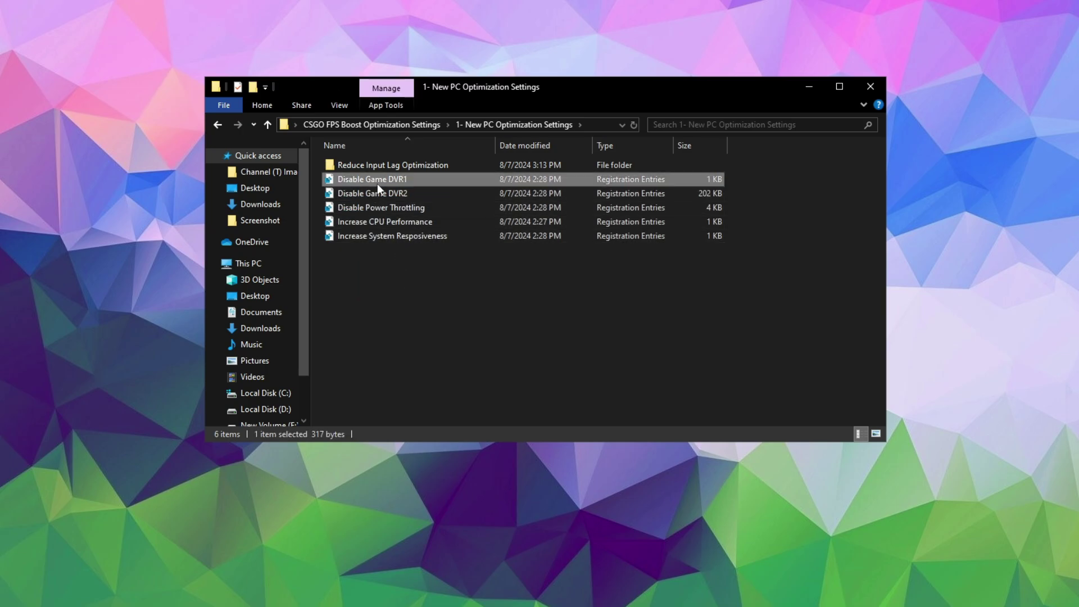
{"action": "right_click", "coordinate": [377, 184]}
{"action": "left_click", "coordinate": [422, 190]}
{"action": "left_click", "coordinate": [478, 367]}
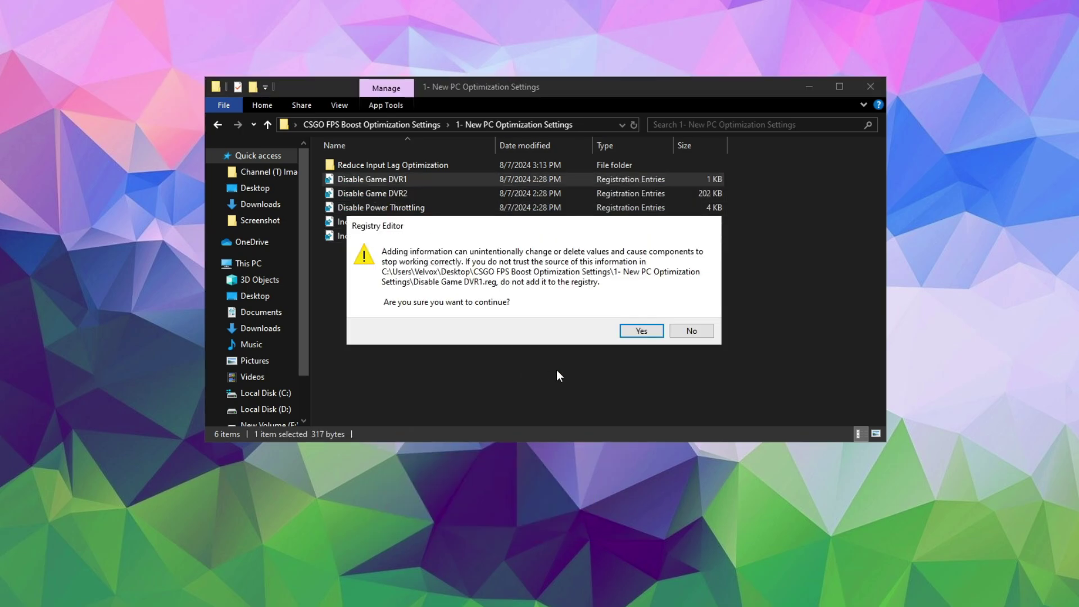
{"action": "left_click", "coordinate": [641, 330]}
{"action": "left_click", "coordinate": [697, 316]}
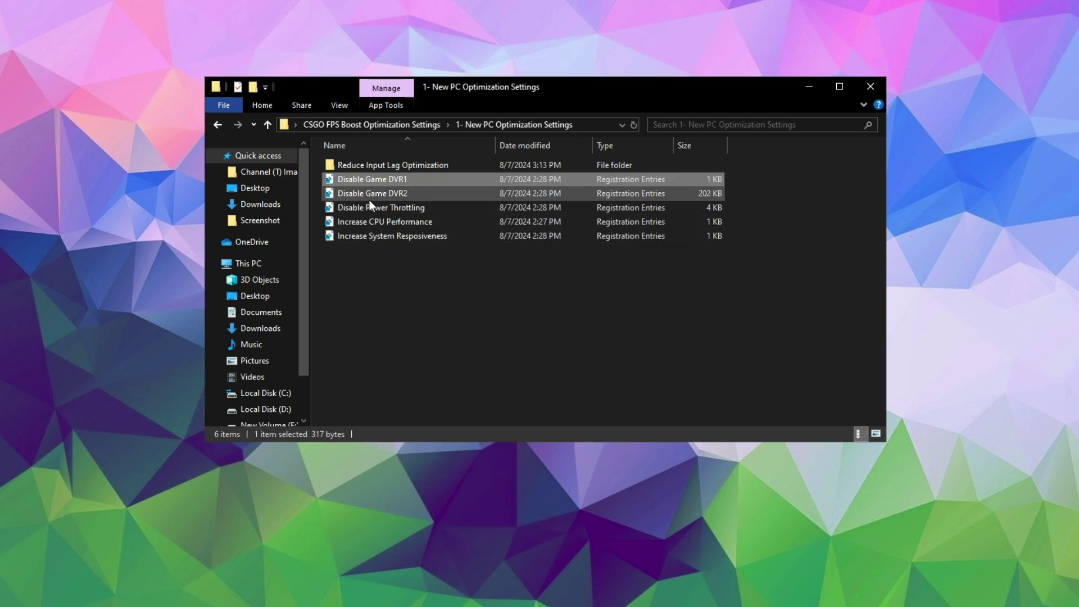
Merge the Disable Game DVR2 file into the registry and accept all prompts.
{"action": "right_click", "coordinate": [369, 197]}
{"action": "left_click", "coordinate": [386, 204]}
{"action": "left_click", "coordinate": [484, 360]}
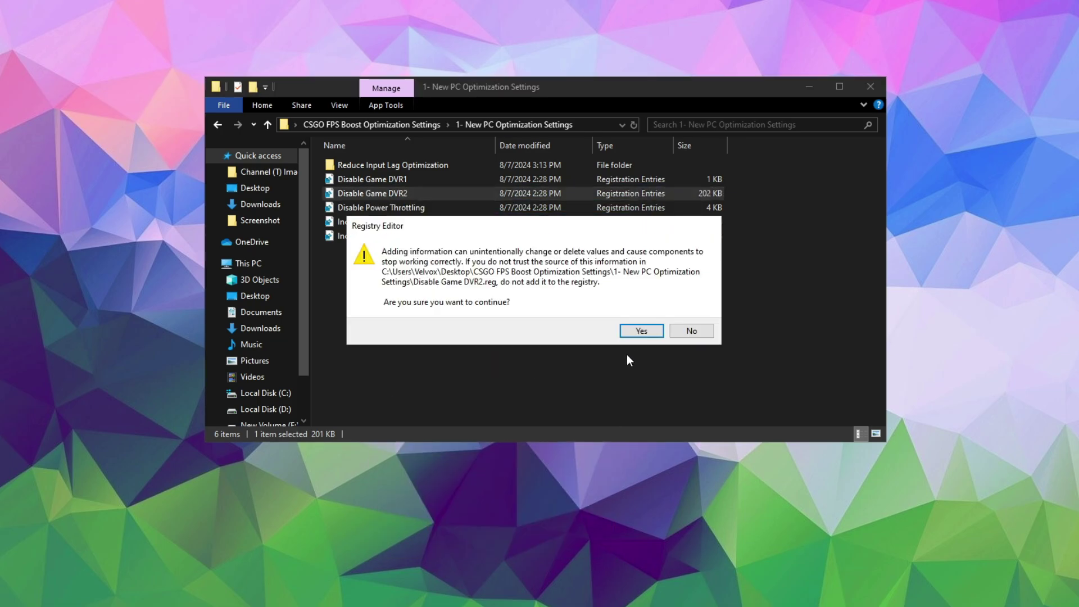
{"action": "left_click", "coordinate": [652, 331]}
{"action": "left_click", "coordinate": [694, 315]}
Merge the Disable Power Throttling file into the registry and accept all prompts.
{"action": "left_click", "coordinate": [378, 211]}
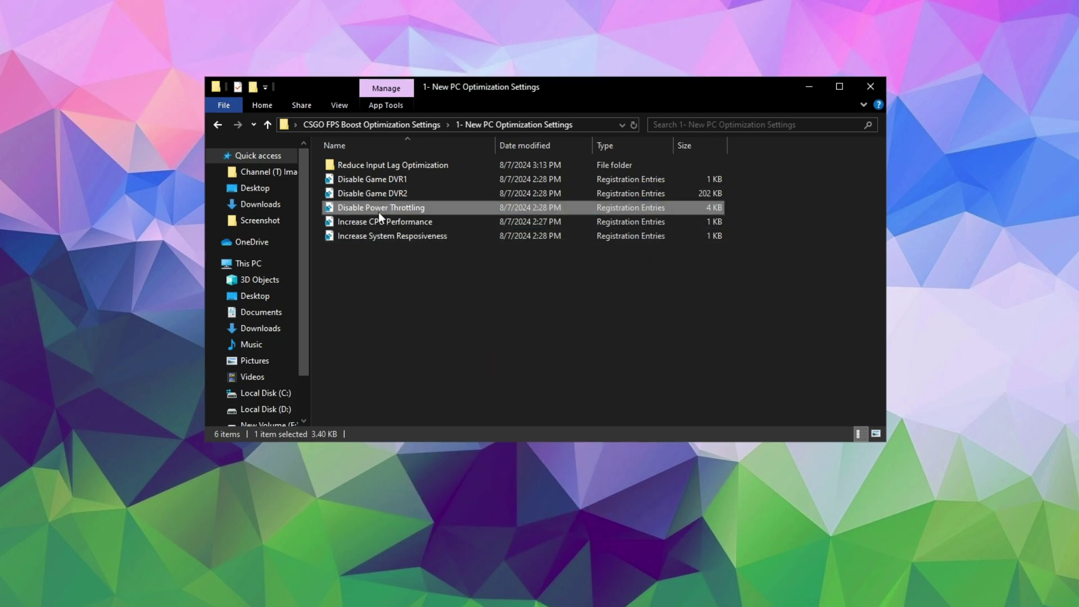
{"action": "right_click", "coordinate": [379, 212]}
{"action": "left_click", "coordinate": [424, 218]}
{"action": "left_click", "coordinate": [506, 371]}
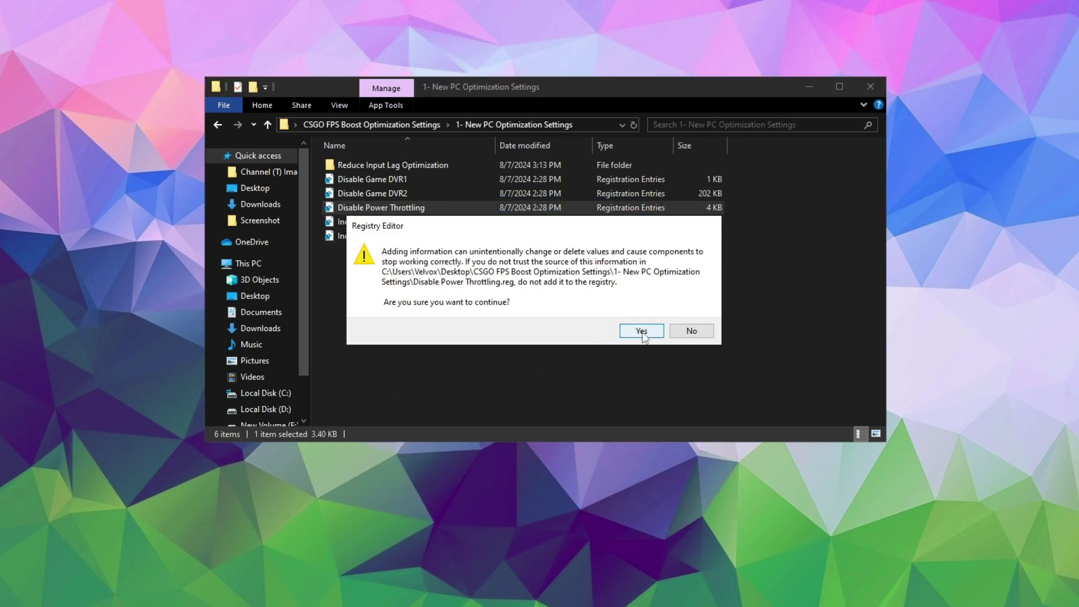
{"action": "left_click", "coordinate": [642, 331]}
{"action": "left_click", "coordinate": [705, 316]}
Merge the Increase CPU Performance file into the registry and accept all prompts.
{"action": "right_click", "coordinate": [355, 224]}
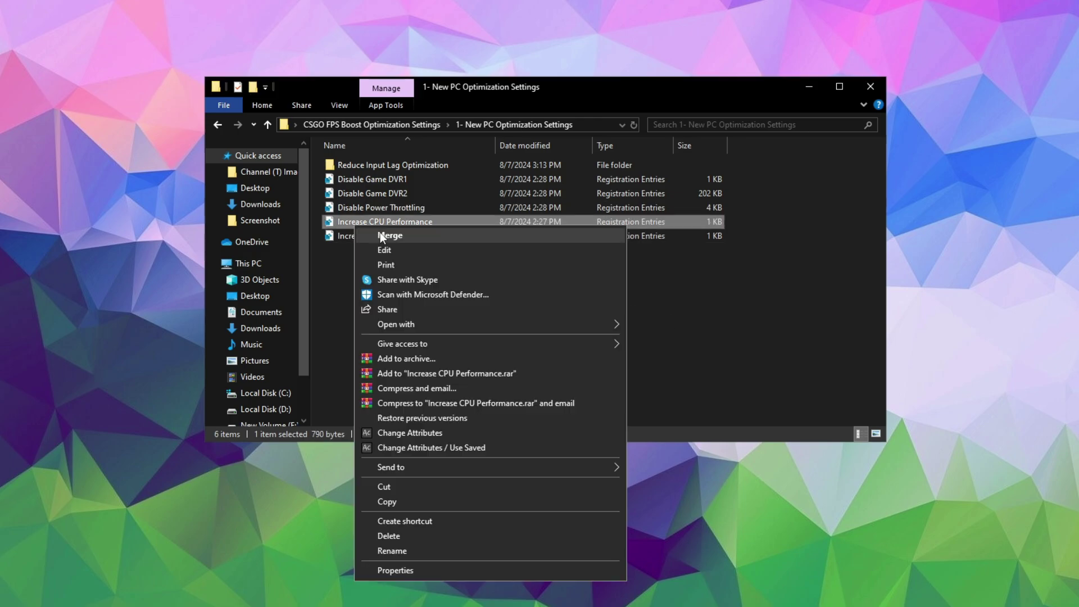
{"action": "left_click", "coordinate": [380, 235]}
{"action": "left_click", "coordinate": [480, 364]}
{"action": "left_click", "coordinate": [642, 331]}
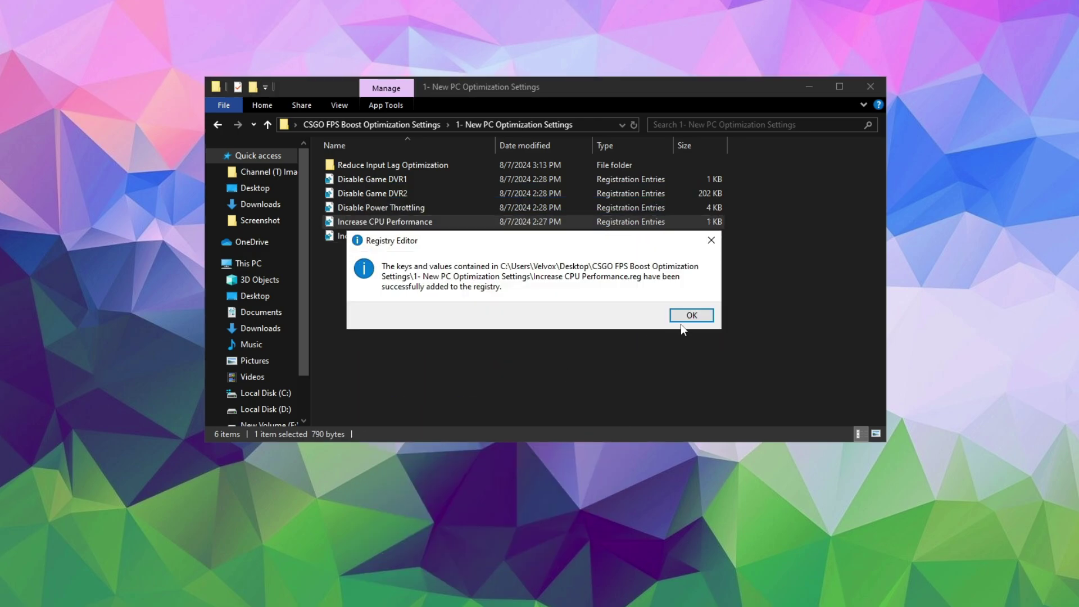
{"action": "left_click", "coordinate": [682, 318]}
Merge the Increase System Resposiveness file into the registry and accept all prompts.
{"action": "right_click", "coordinate": [346, 238]}
{"action": "left_click", "coordinate": [410, 247]}
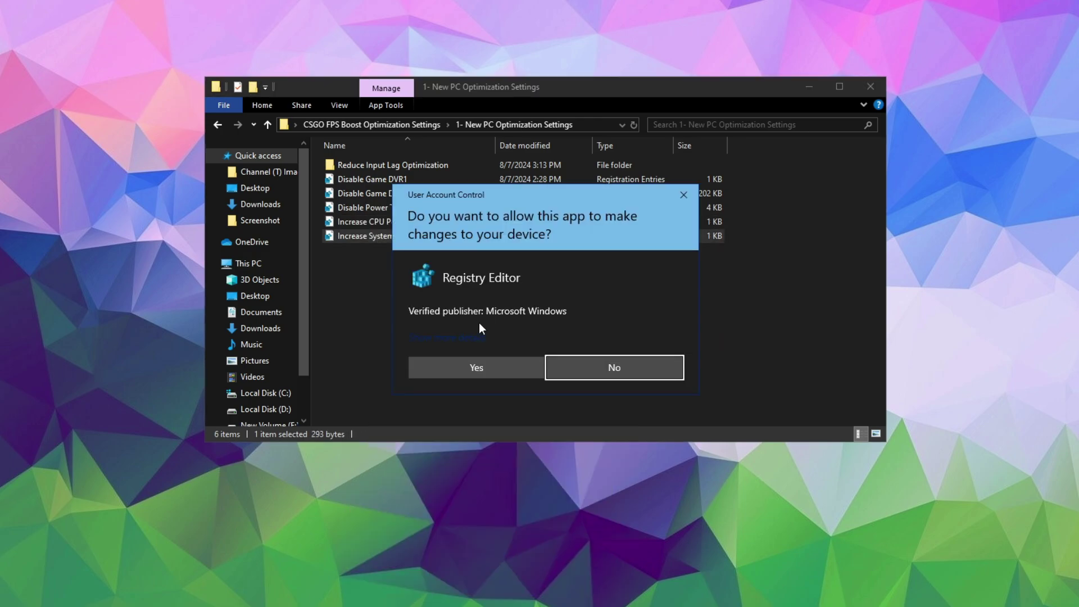
{"action": "left_click", "coordinate": [477, 367]}
{"action": "left_click", "coordinate": [639, 330]}
{"action": "left_click", "coordinate": [691, 314]}
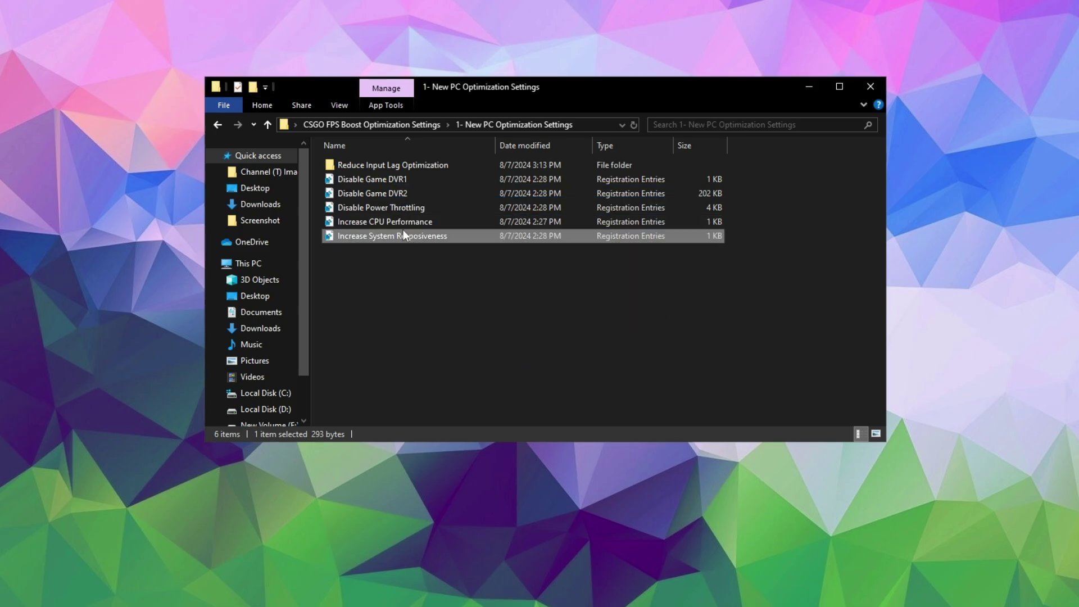
Open the Reduce Input Lag Optimization folder and merge KeyBoard Optimization into the registry, accepting the prompts.
{"action": "right_click", "coordinate": [352, 169]}
{"action": "left_click", "coordinate": [384, 177]}
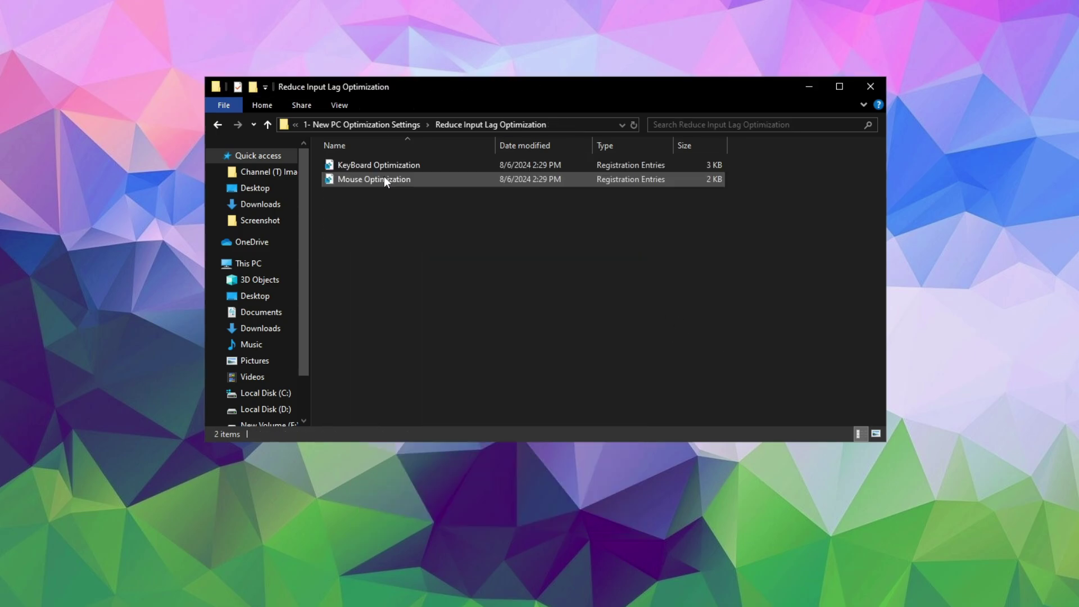
{"action": "right_click", "coordinate": [369, 166]}
{"action": "left_click", "coordinate": [403, 174]}
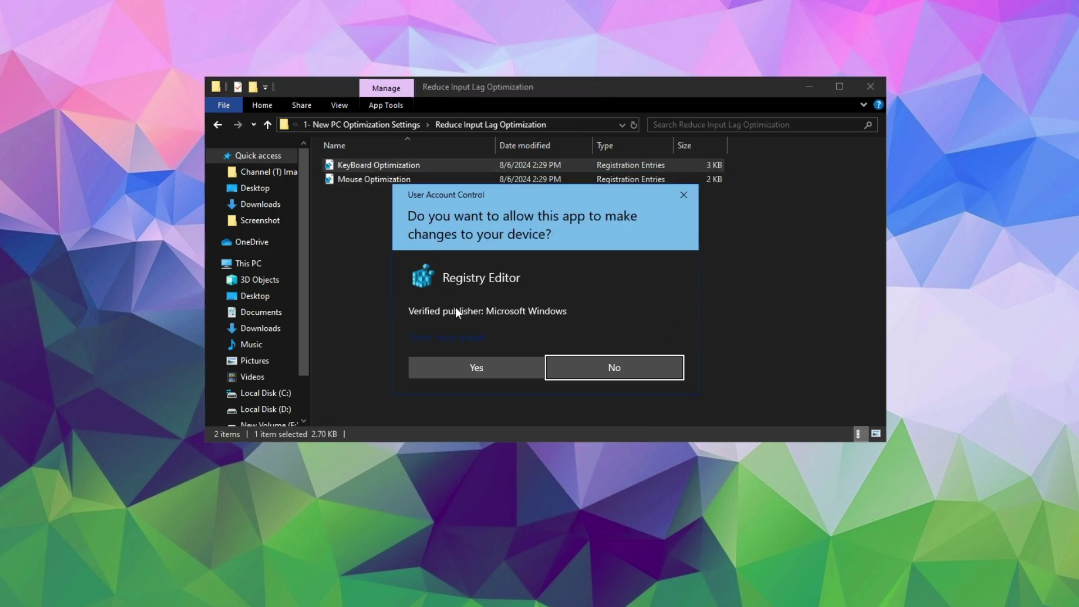
{"action": "left_click", "coordinate": [506, 368]}
{"action": "left_click", "coordinate": [631, 337]}
{"action": "left_click", "coordinate": [693, 315]}
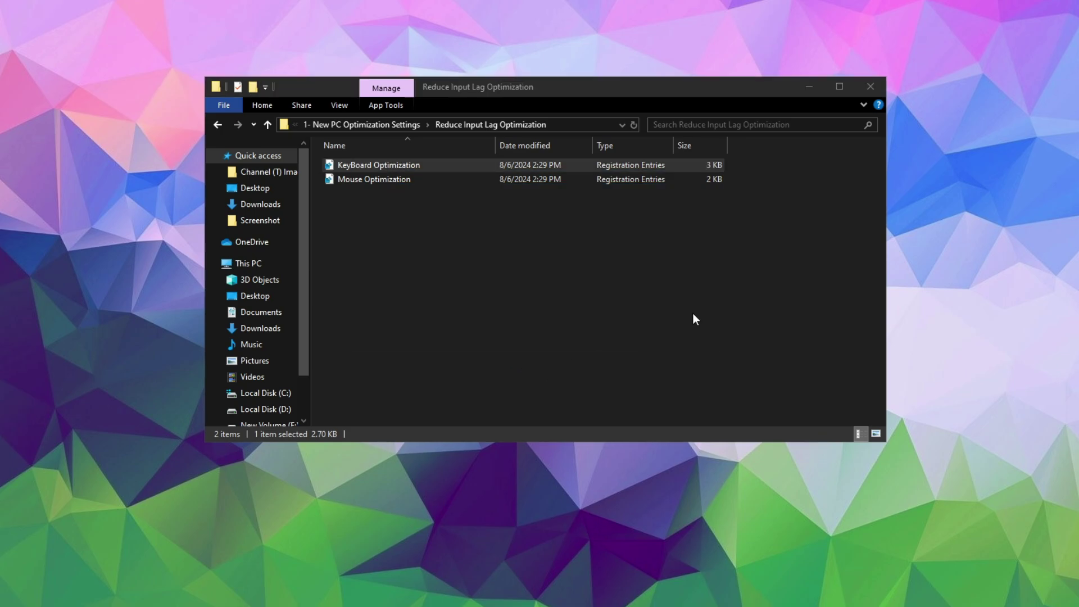
Merge the Mouse Optimization file into the registry and accept all prompts.
{"action": "right_click", "coordinate": [367, 182]}
{"action": "left_click", "coordinate": [405, 193]}
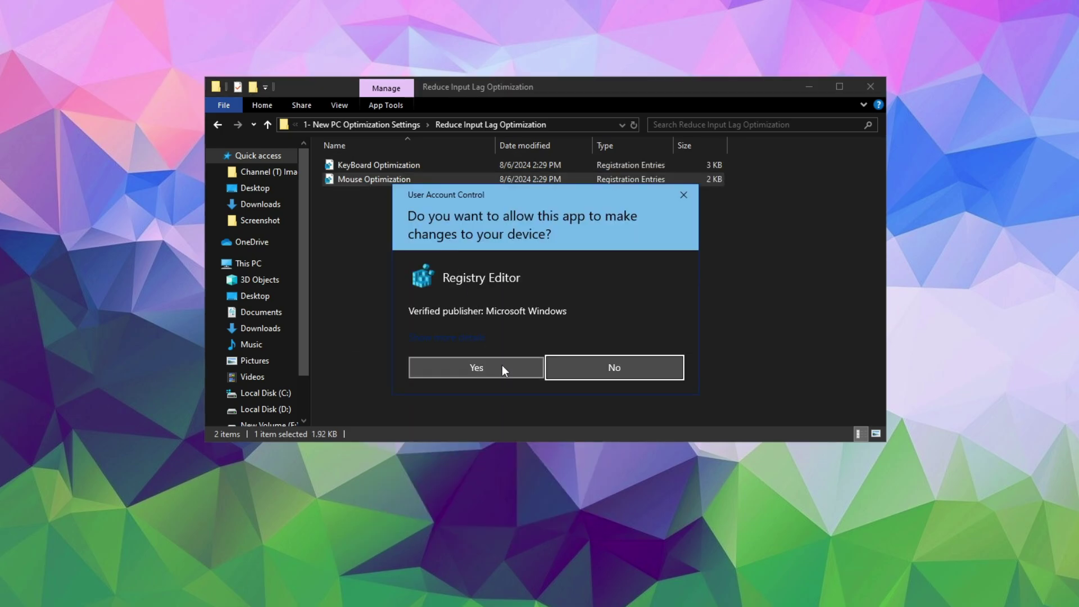
{"action": "left_click", "coordinate": [501, 367]}
{"action": "left_click", "coordinate": [635, 336]}
{"action": "left_click", "coordinate": [691, 316]}
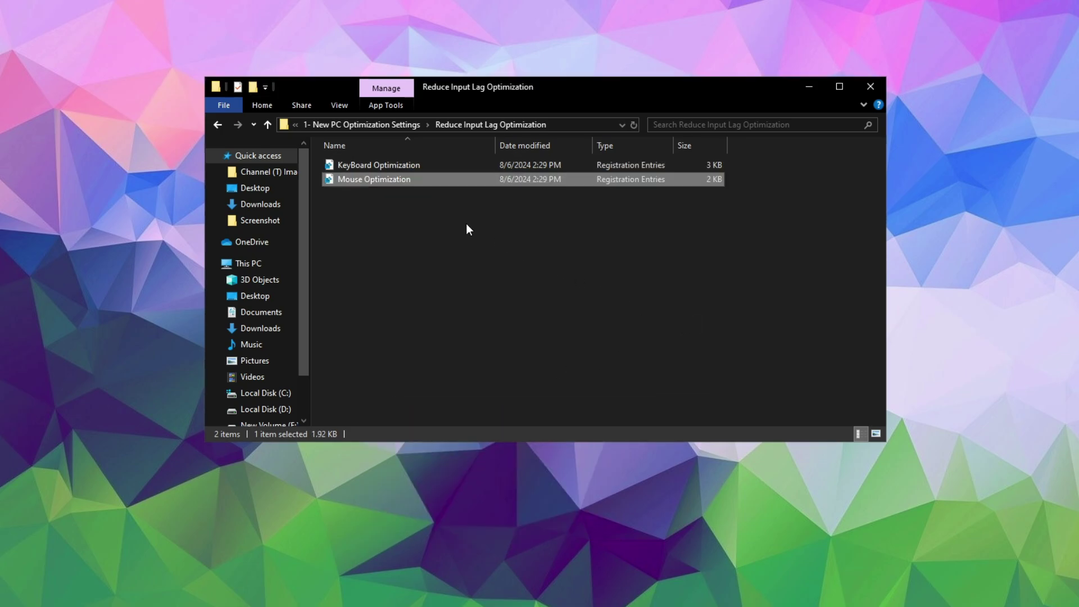
Return to the main pack folder and open the Steam GAME Set Launch text document in 2- Steam GAME Set Launch.
{"action": "left_click", "coordinate": [328, 125]}
{"action": "left_click", "coordinate": [368, 126]}
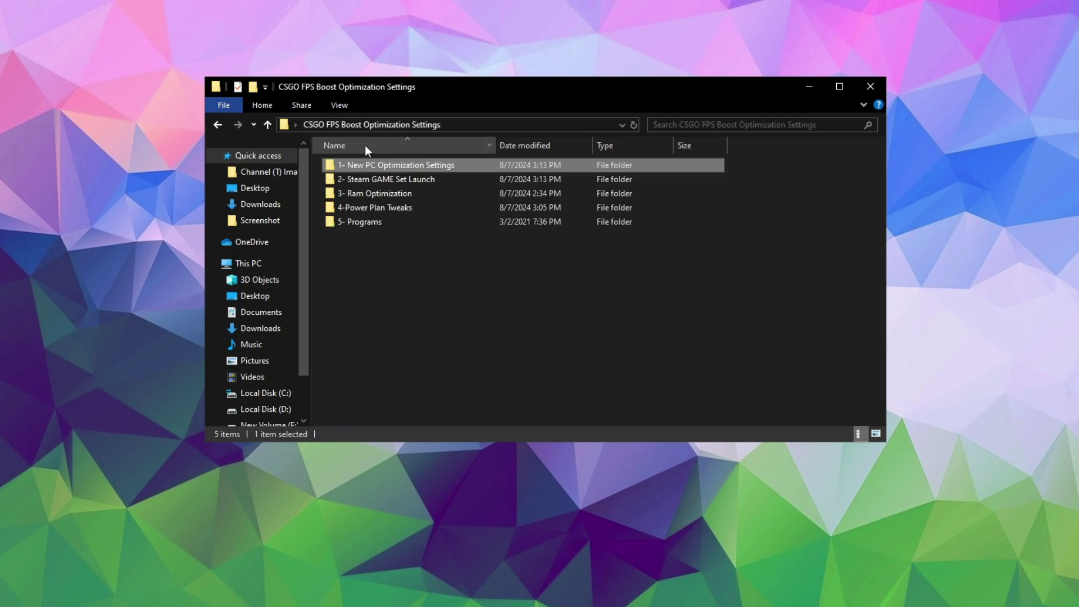
{"action": "left_click", "coordinate": [389, 182]}
{"action": "right_click", "coordinate": [389, 183]}
{"action": "left_click", "coordinate": [418, 191]}
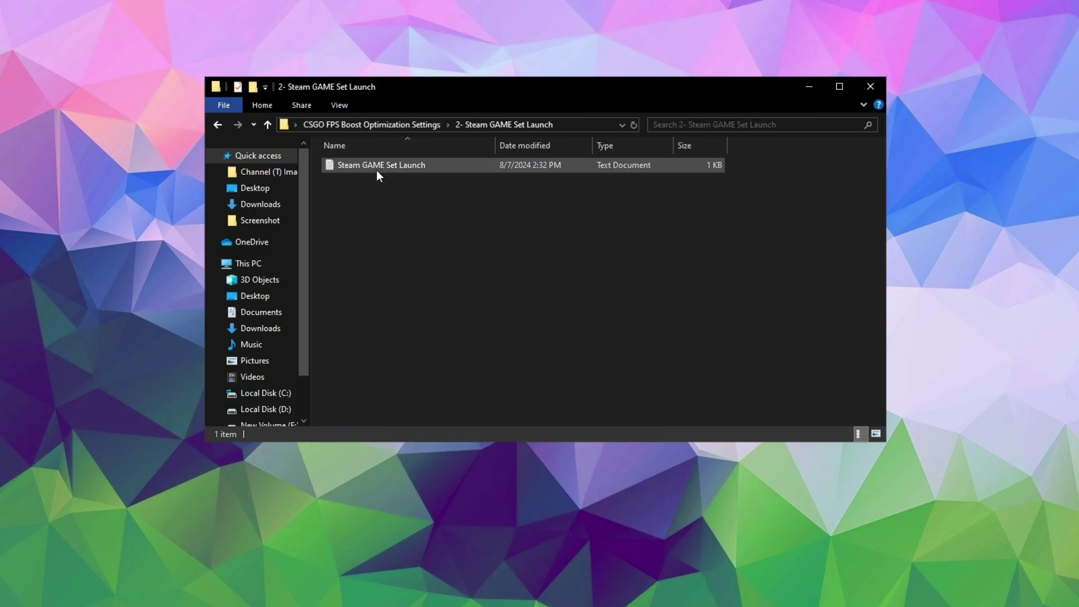
{"action": "left_click", "coordinate": [379, 169]}
{"action": "right_click", "coordinate": [380, 167]}
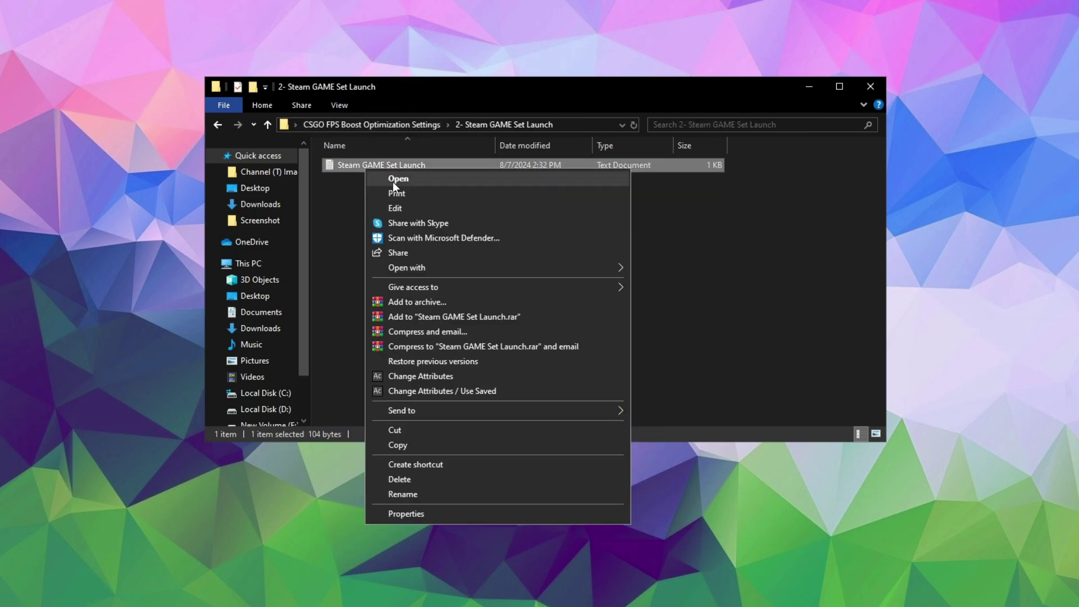
{"action": "left_click", "coordinate": [393, 180]}
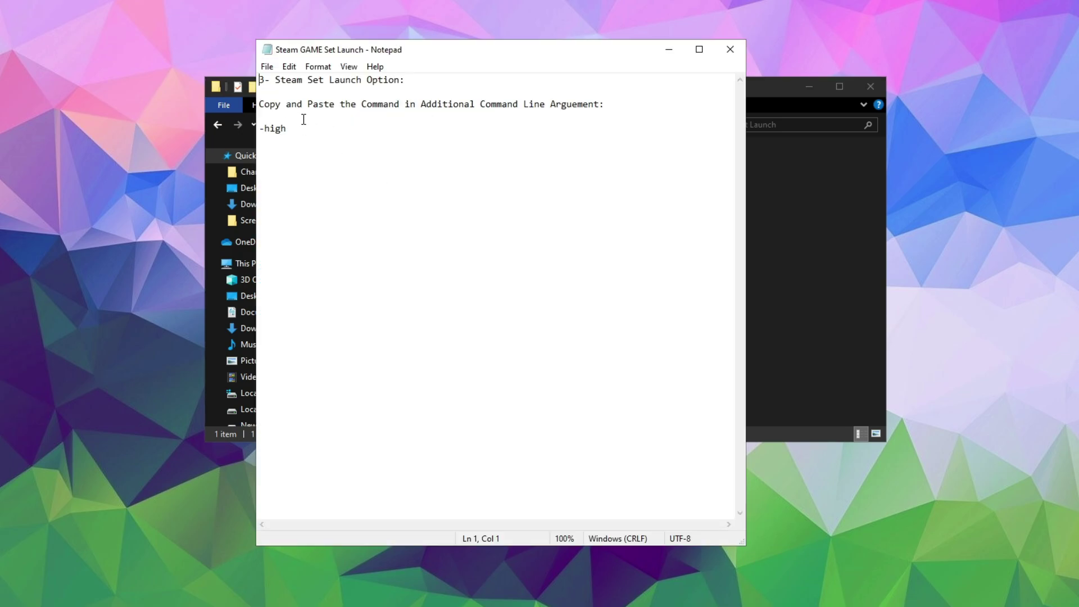
Copy the -high launch command from the text document.
{"action": "left_click_drag", "start_coordinate": [263, 105], "coordinate": [604, 105]}
{"action": "left_click", "coordinate": [473, 126]}
{"action": "left_click_drag", "start_coordinate": [304, 135], "coordinate": [263, 129]}
{"action": "right_click", "coordinate": [290, 127]}
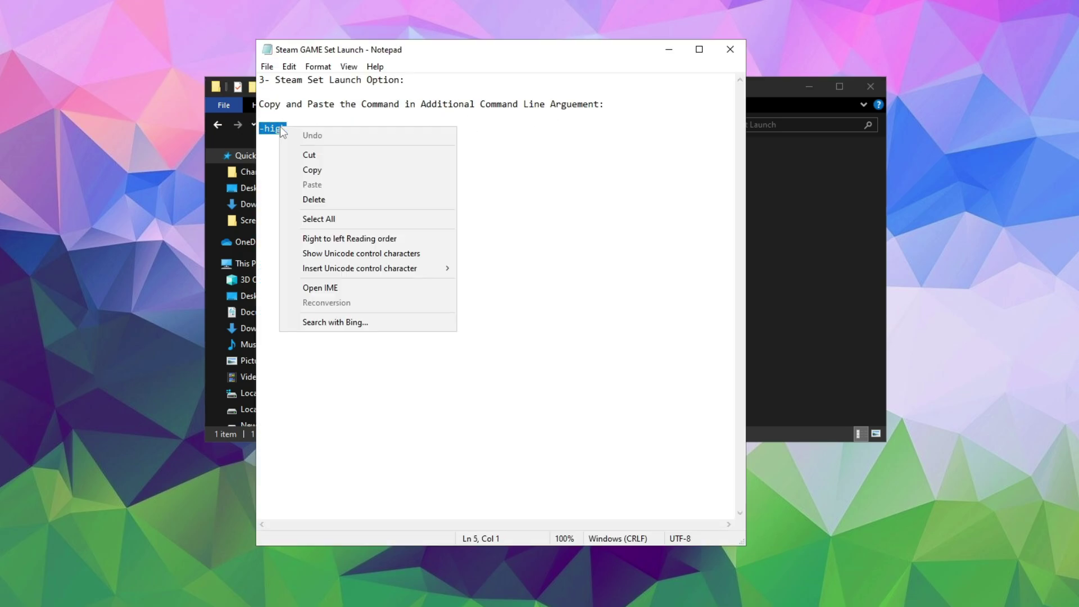
{"action": "left_click", "coordinate": [308, 170]}
{"action": "left_click", "coordinate": [421, 165]}
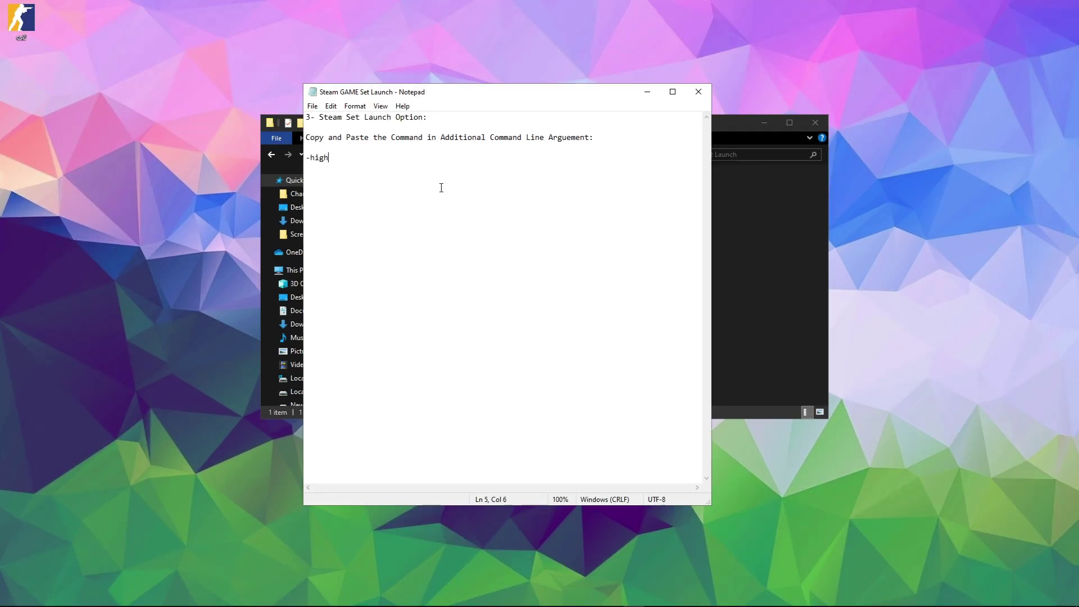
Switch to Steam, open the Counter-Strike 2 properties and paste -high as the game's launch option.
{"action": "mouse_move", "coordinate": [606, 598]}
{"action": "left_click", "coordinate": [609, 551]}
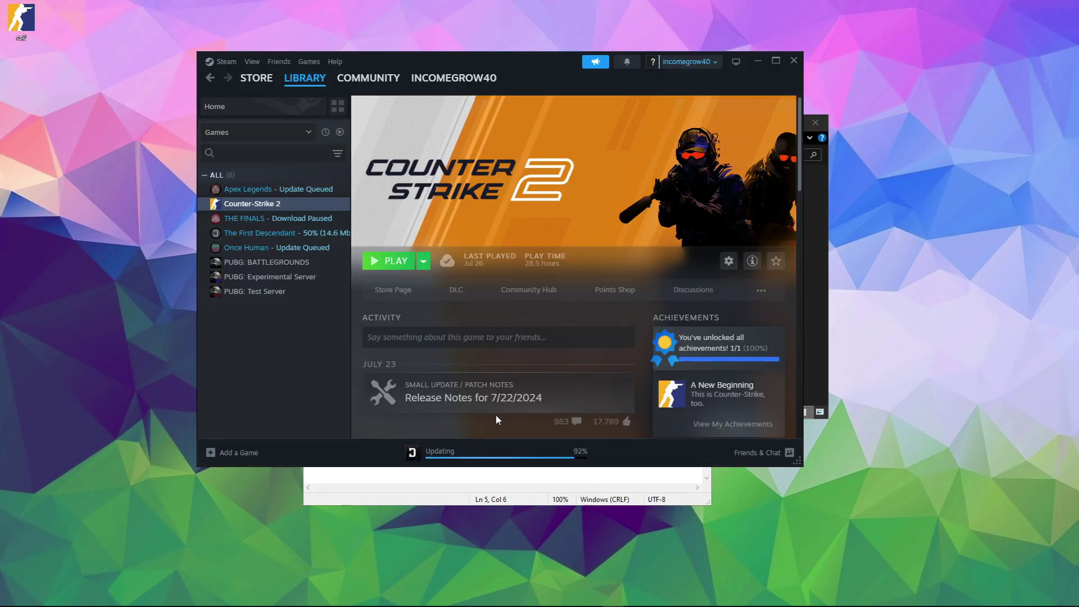
{"action": "right_click", "coordinate": [254, 206]}
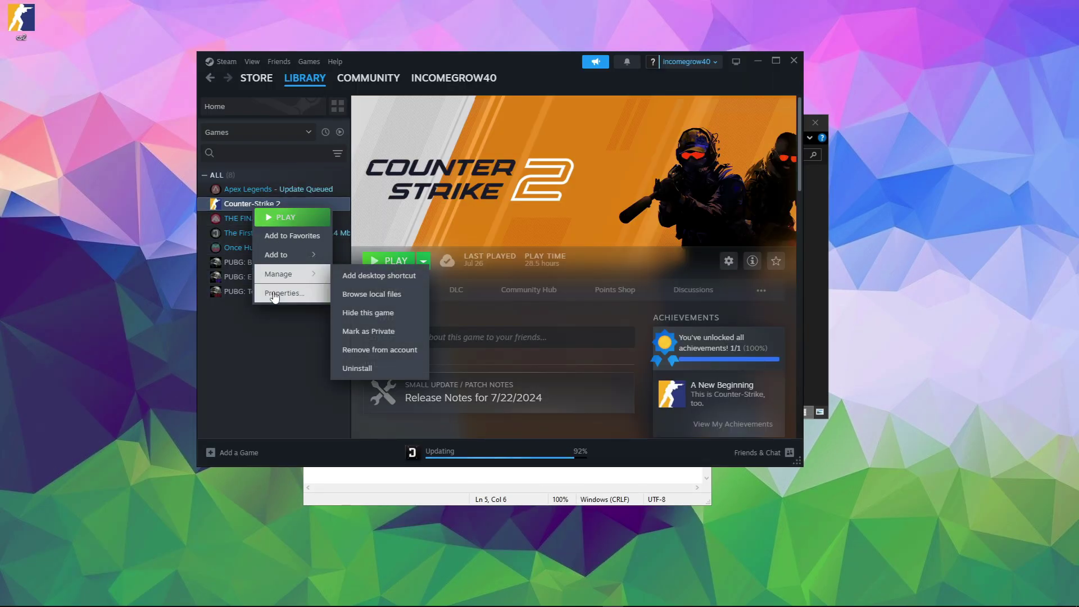
{"action": "left_click", "coordinate": [277, 291]}
{"action": "left_click", "coordinate": [439, 327]}
{"action": "right_click", "coordinate": [439, 331]}
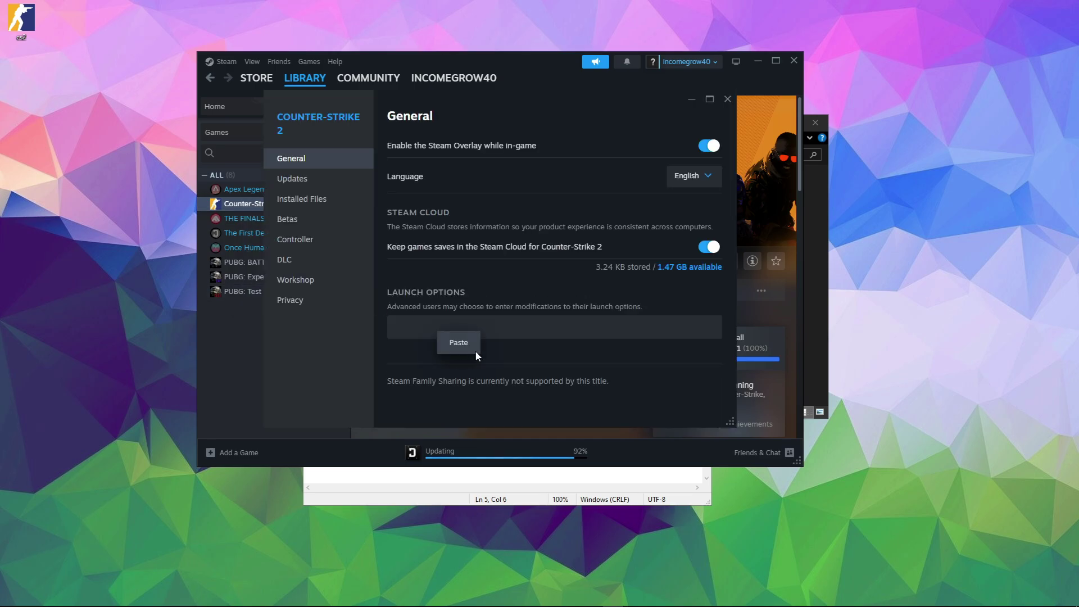
{"action": "left_click", "coordinate": [458, 344]}
Close the Counter-Strike 2 properties, minimise Steam and close the launch command text document.
{"action": "double_click", "coordinate": [424, 327]}
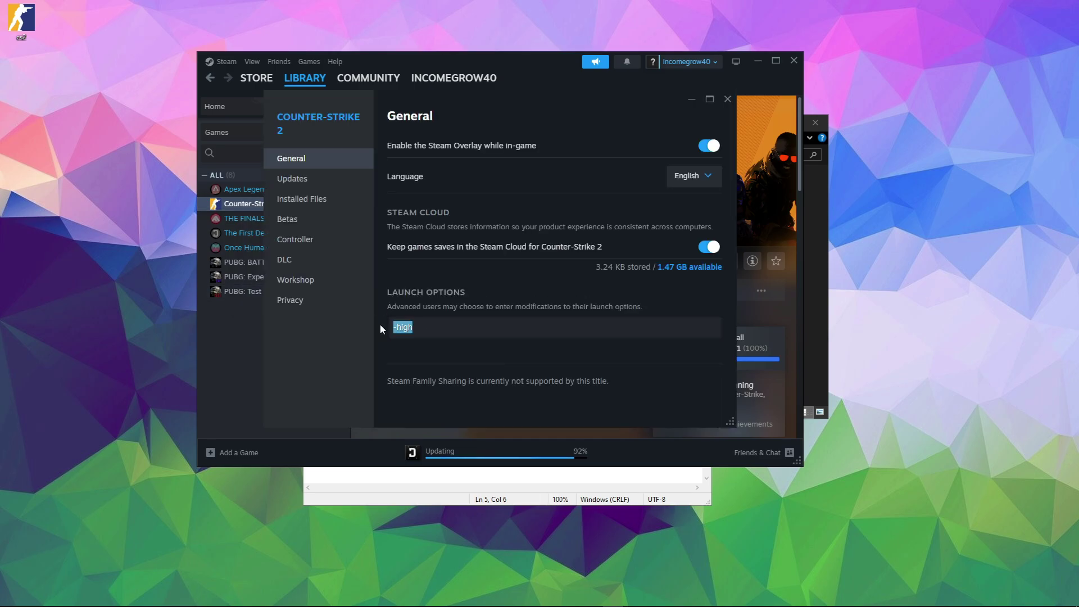
{"action": "left_click", "coordinate": [431, 327]}
{"action": "double_click", "coordinate": [431, 330]}
{"action": "left_click", "coordinate": [431, 332]}
{"action": "left_click", "coordinate": [728, 100]}
{"action": "left_click", "coordinate": [761, 59]}
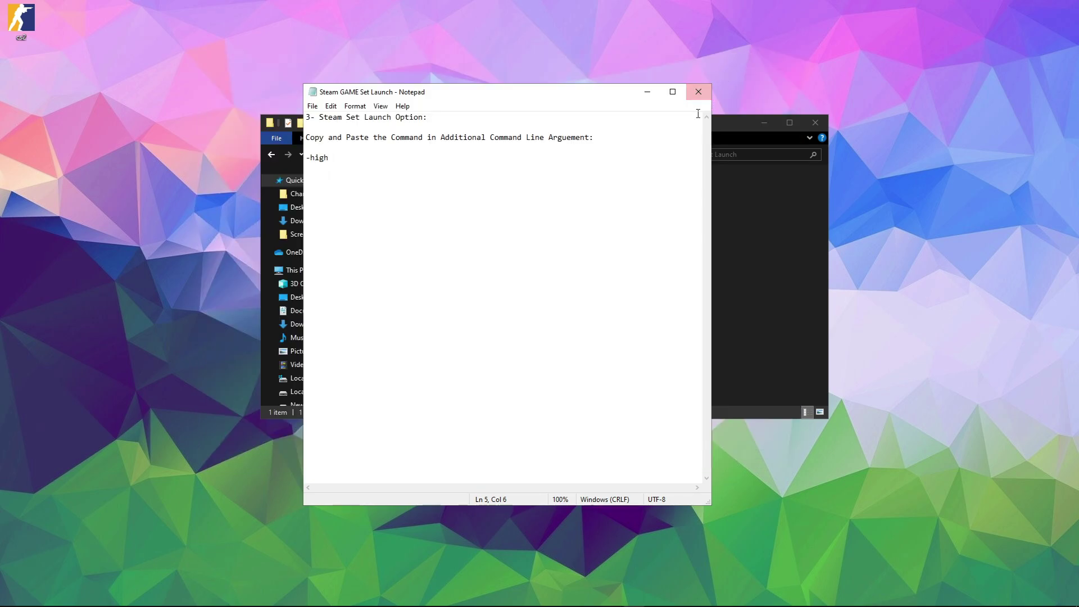
{"action": "left_click", "coordinate": [698, 91]}
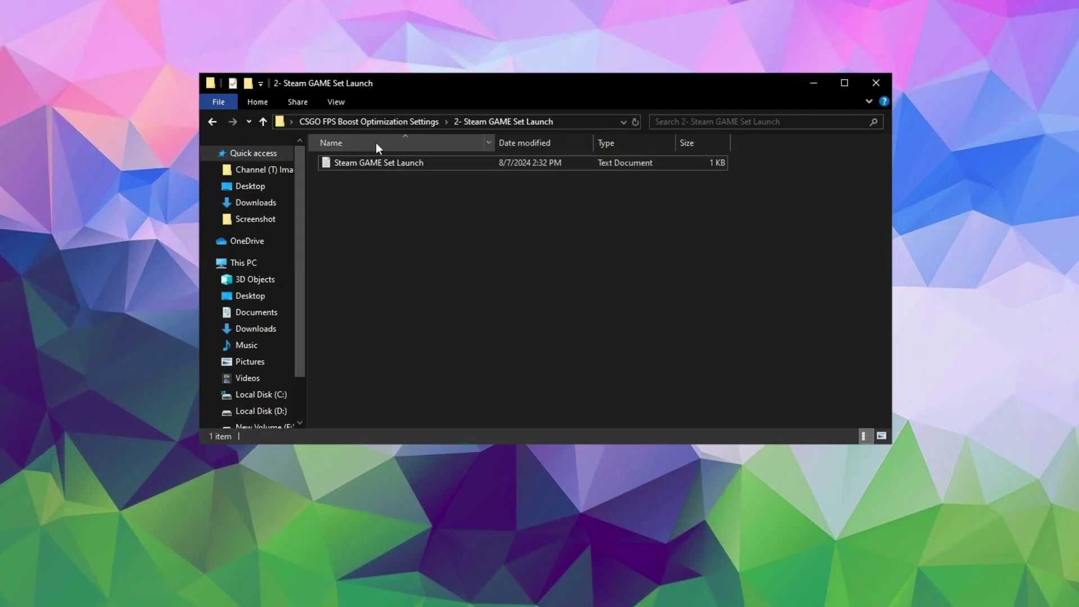
Return to the main pack folder and open the 3- Ram Optimization folder with its RAM size registry files.
{"action": "left_click", "coordinate": [359, 124]}
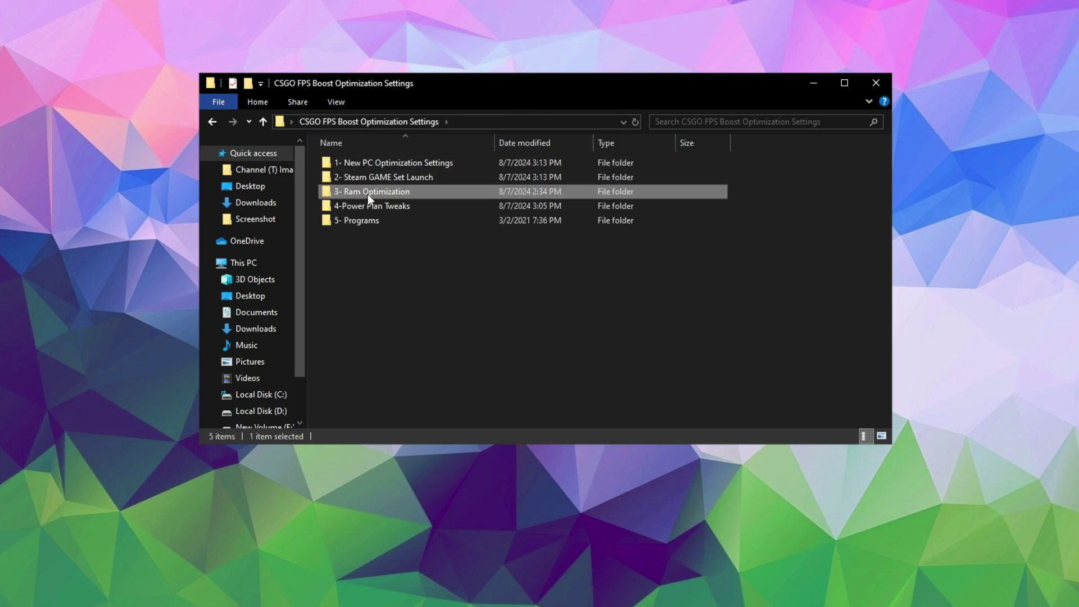
{"action": "right_click", "coordinate": [368, 194]}
{"action": "left_click", "coordinate": [414, 203]}
{"action": "left_click_drag", "start_coordinate": [455, 399], "coordinate": [388, 175]}
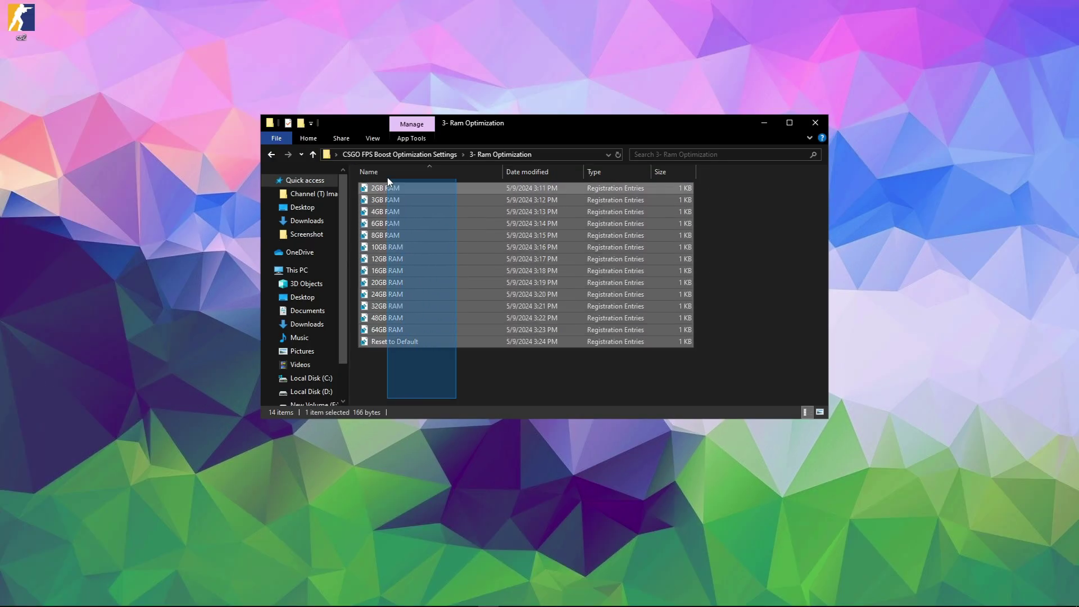
{"action": "left_click", "coordinate": [455, 377]}
Check the amount of installed memory in Task Manager's performance view, and close Task Manager.
{"action": "right_click", "coordinate": [757, 598]}
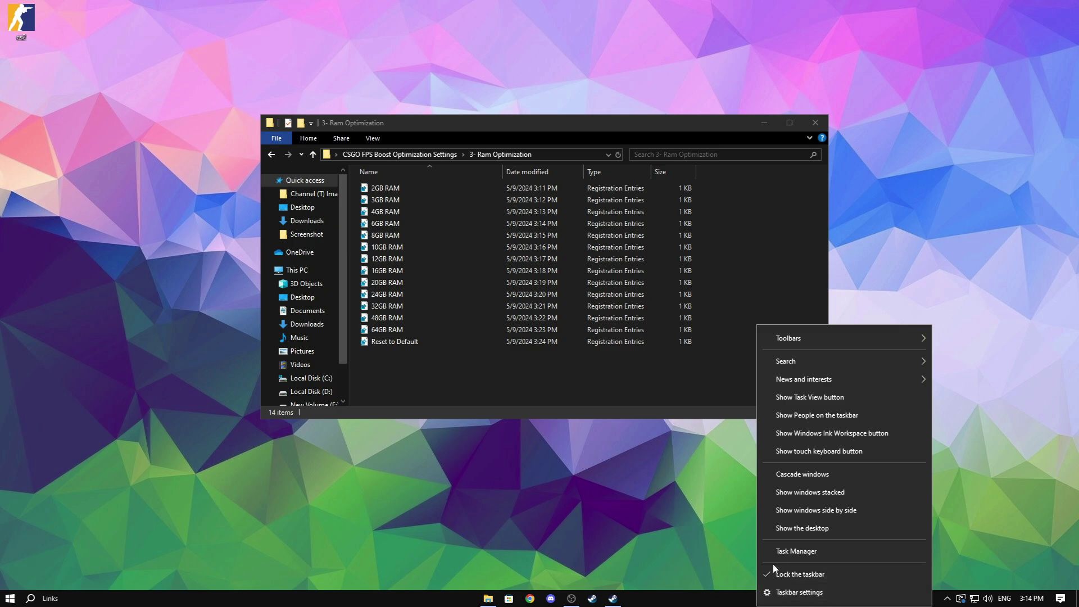
{"action": "left_click", "coordinate": [780, 555]}
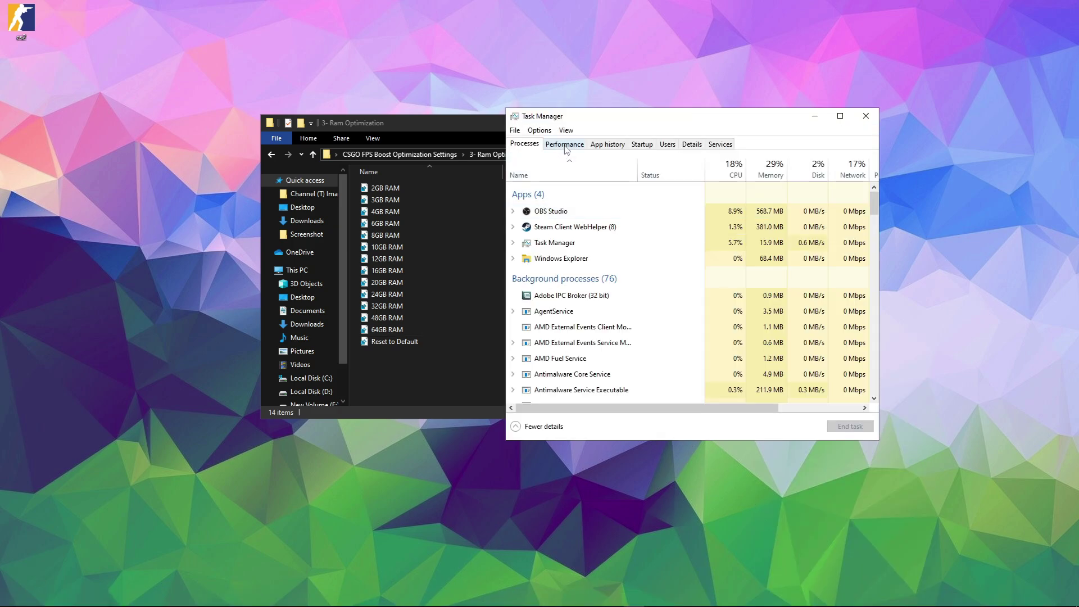
{"action": "left_click", "coordinate": [564, 144]}
{"action": "mouse_move", "coordinate": [663, 116]}
{"action": "left_mouse_down"}
{"action": "mouse_move", "coordinate": [719, 94]}
{"action": "mouse_move", "coordinate": [666, 105]}
{"action": "left_mouse_up"}
{"action": "left_click", "coordinate": [616, 156]}
{"action": "left_click", "coordinate": [621, 183]}
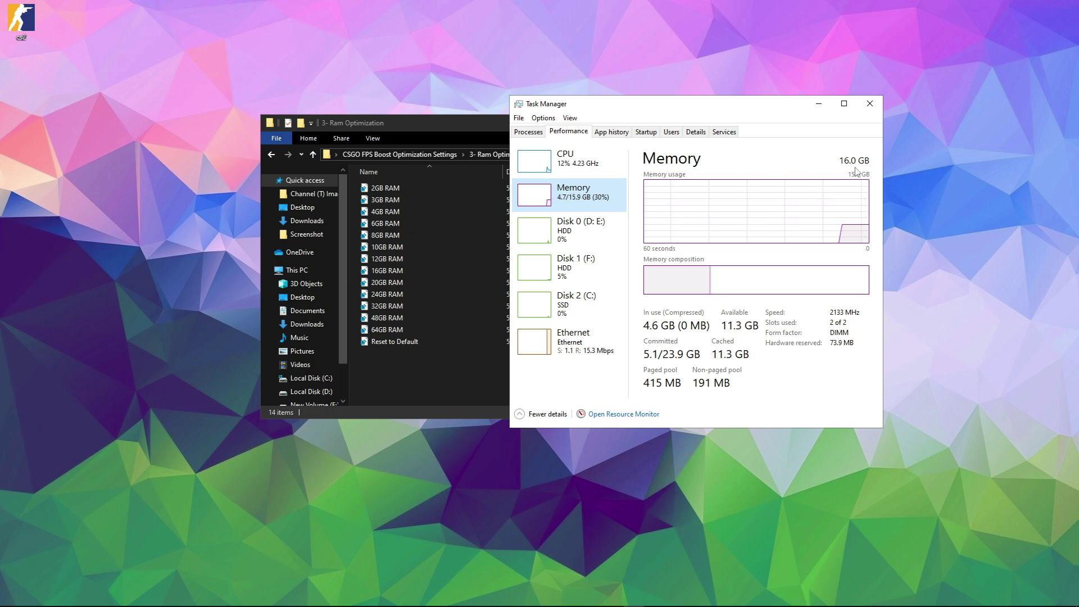
{"action": "left_click", "coordinate": [877, 105]}
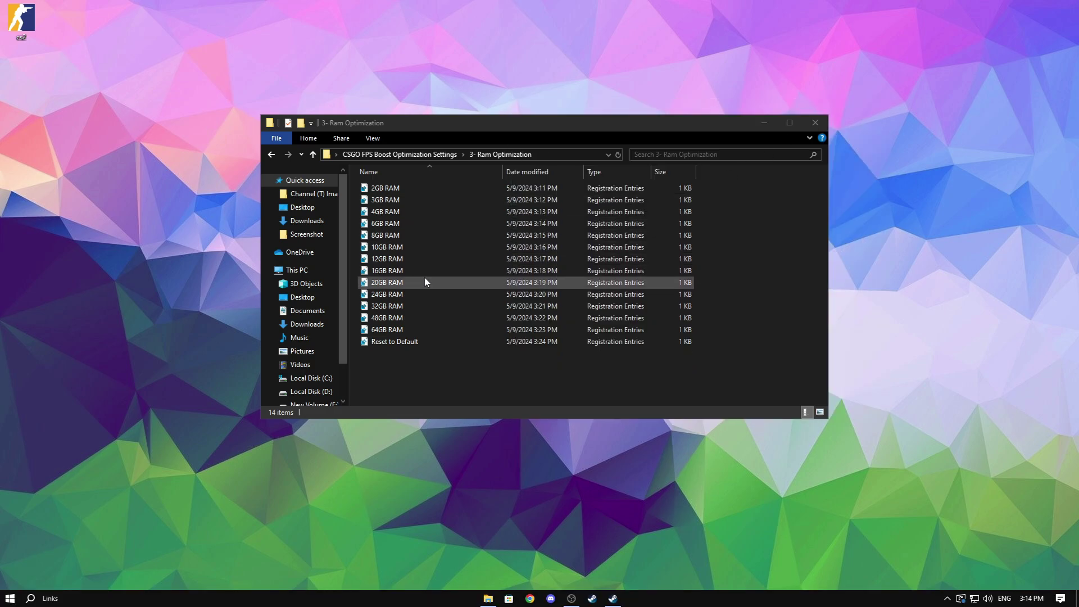
Merge the 16GB RAM registry file into the registry, allowing the changes and confirming the Registry Editor prompts.
{"action": "left_click", "coordinate": [393, 262]}
{"action": "right_click", "coordinate": [383, 271]}
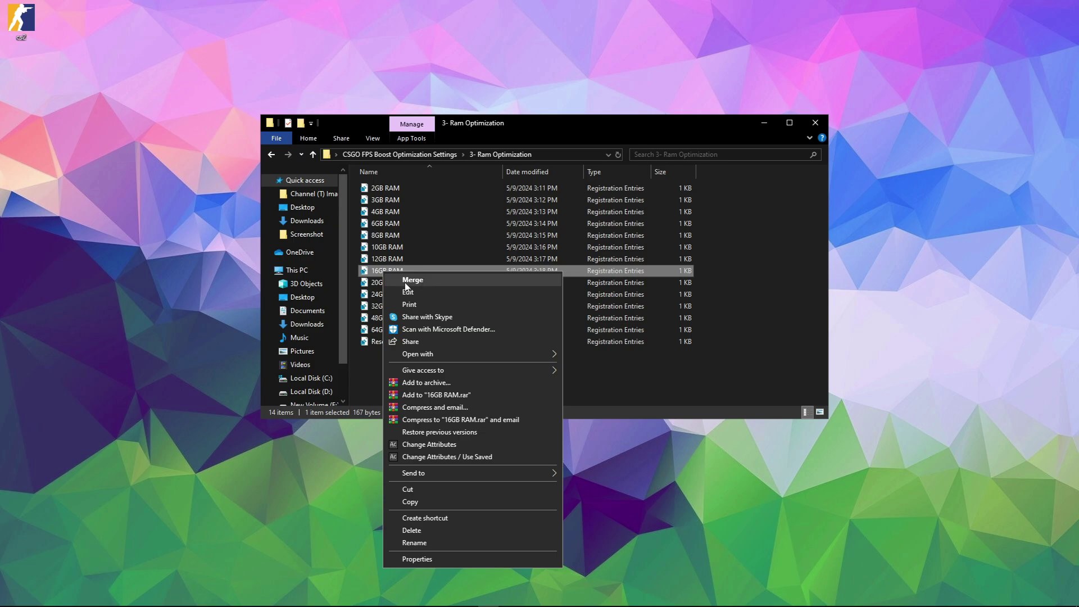
{"action": "left_click", "coordinate": [400, 281]}
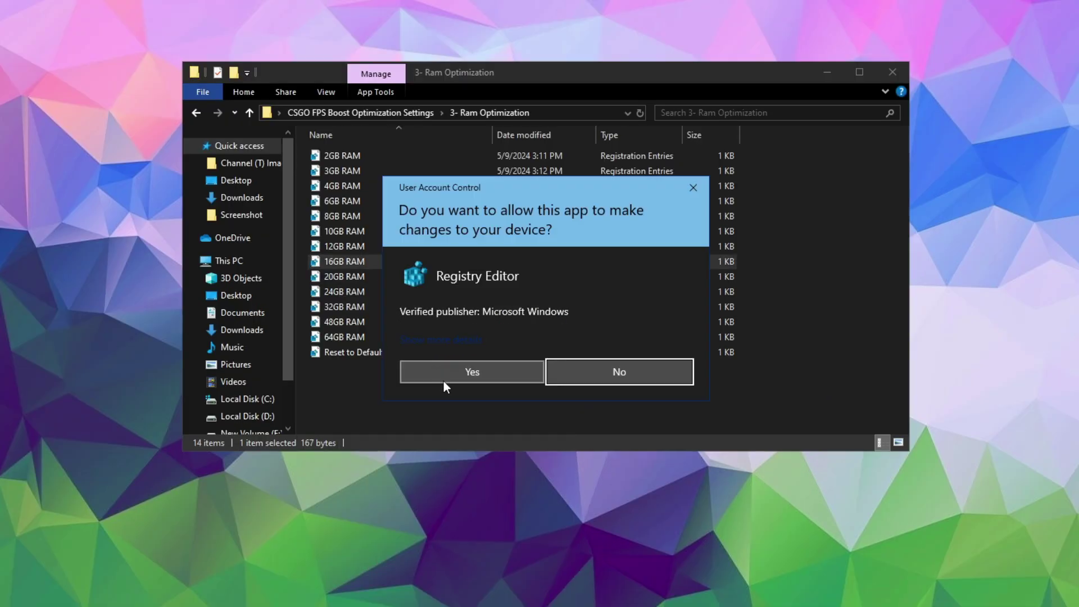
{"action": "left_click", "coordinate": [490, 376]}
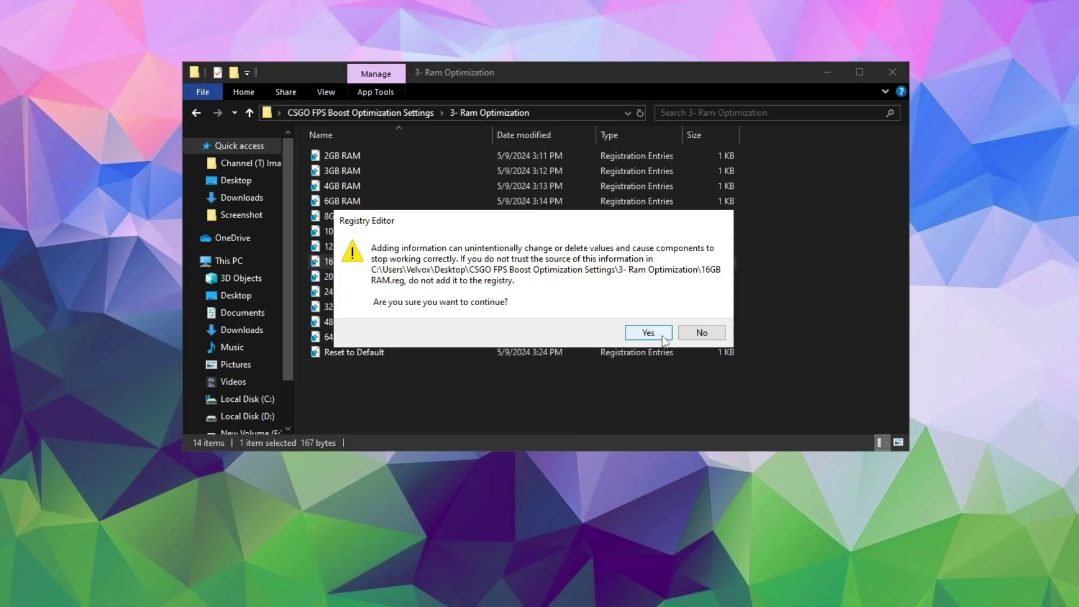
{"action": "left_click", "coordinate": [647, 333]}
{"action": "left_click", "coordinate": [700, 312]}
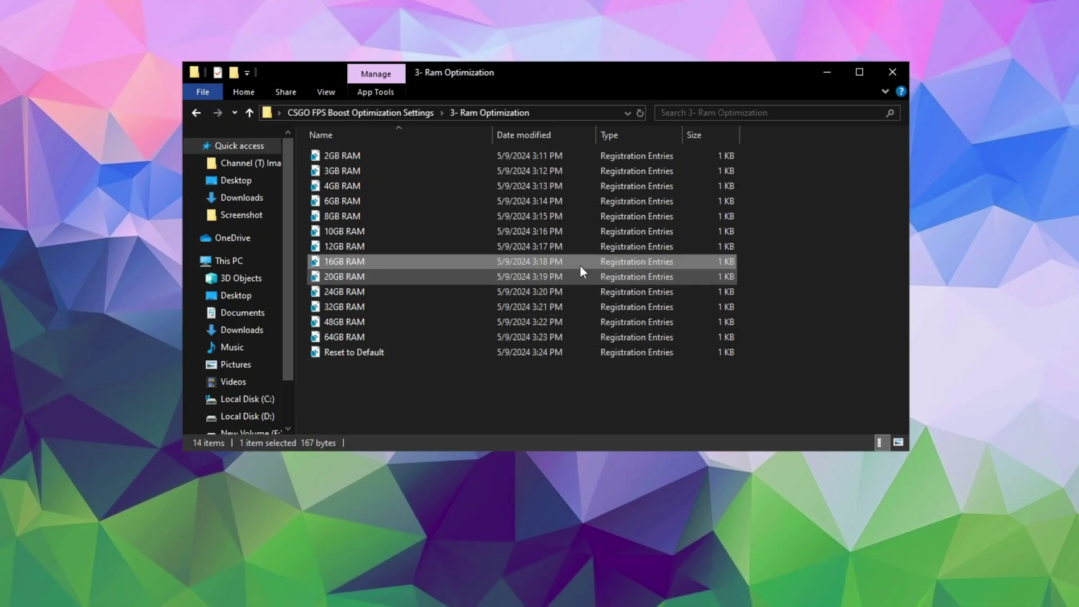
Return to the main pack folder and open the 4-Power Plan Tweaks folder.
{"action": "left_click", "coordinate": [354, 113]}
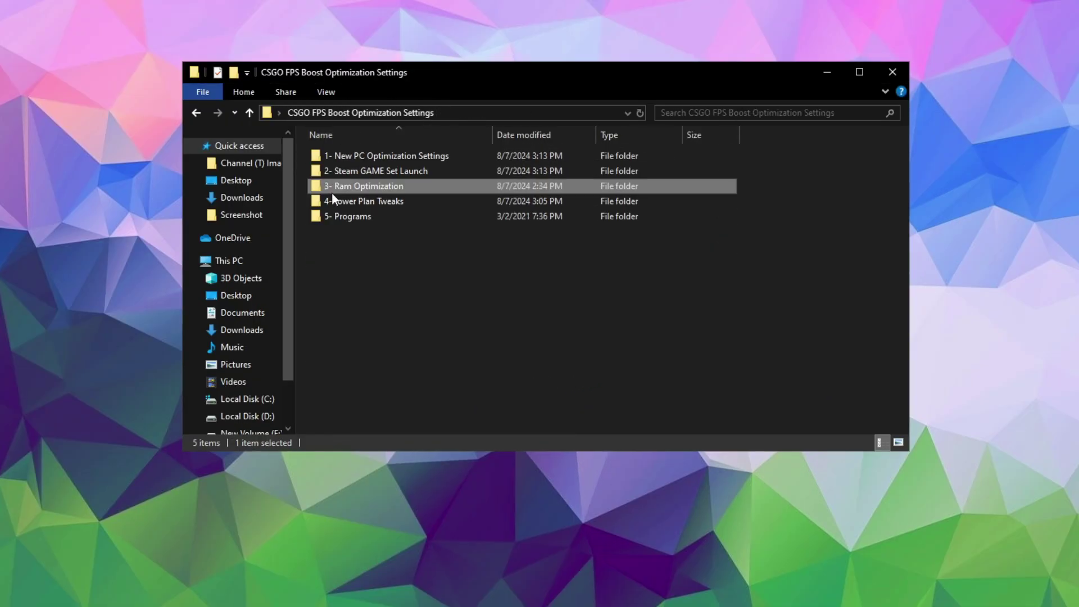
{"action": "left_click", "coordinate": [362, 204]}
{"action": "right_click", "coordinate": [362, 203]}
{"action": "left_click", "coordinate": [382, 214]}
Run the Import By Velvox Power Plan script as administrator, allow it to make changes and dismiss its command window.
{"action": "left_click", "coordinate": [354, 158]}
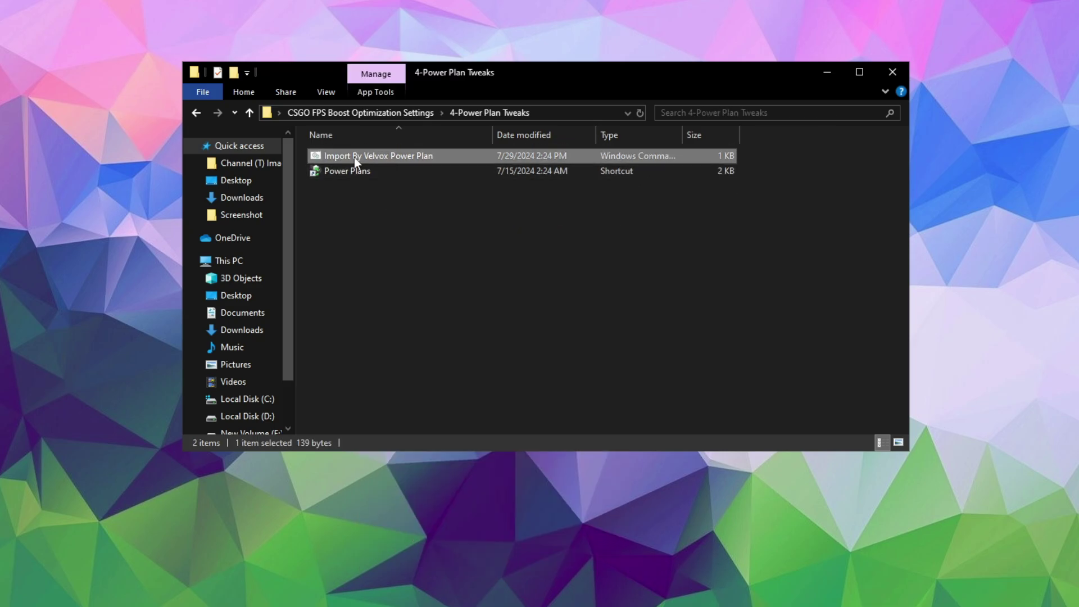
{"action": "right_click", "coordinate": [369, 157]}
{"action": "left_click", "coordinate": [402, 212]}
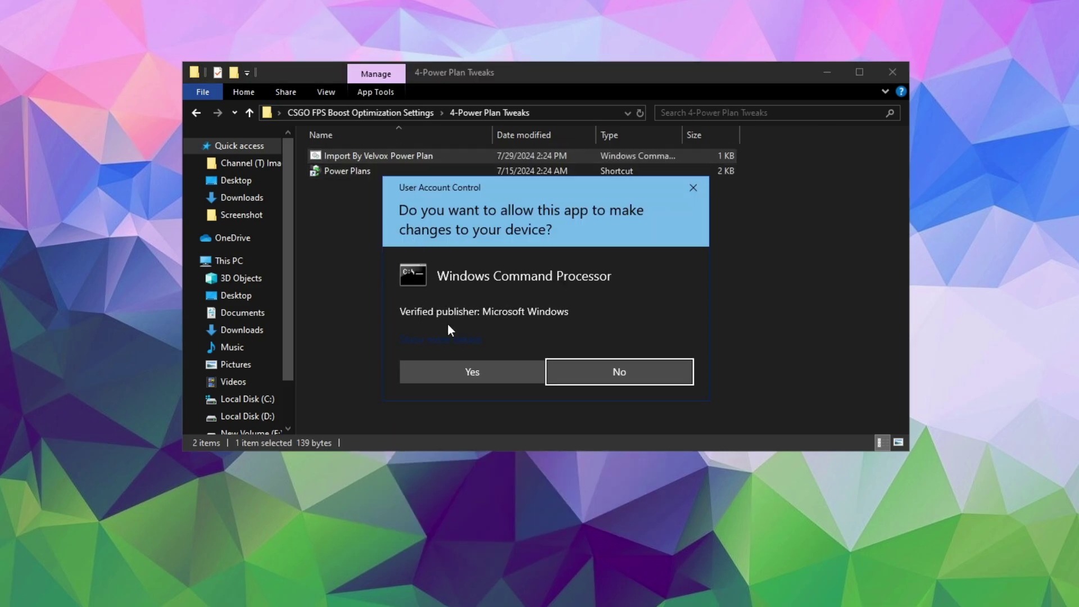
{"action": "left_click", "coordinate": [453, 365]}
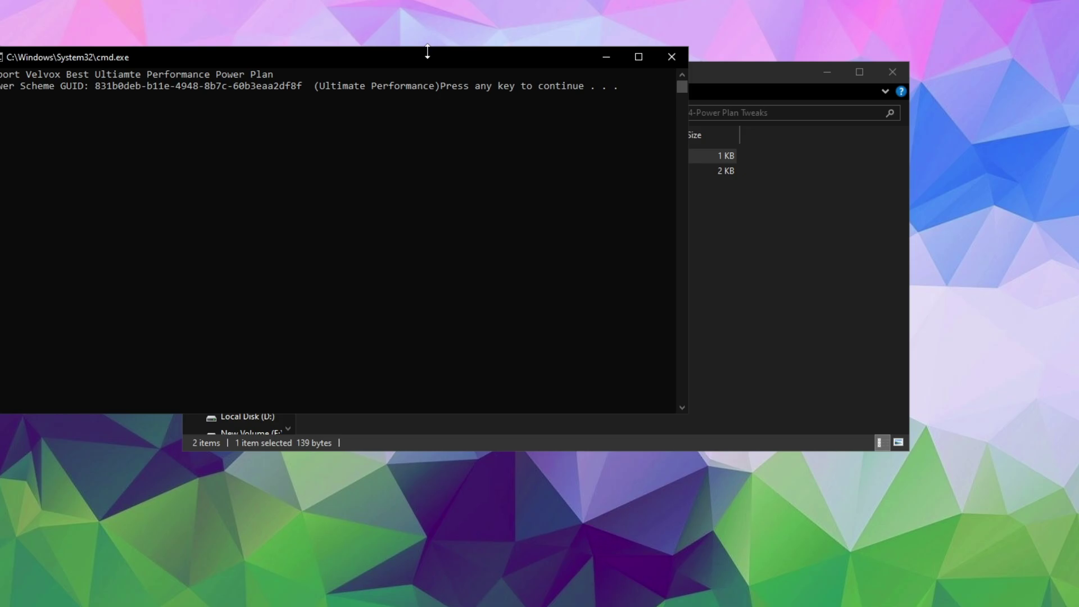
{"action": "left_click_drag", "start_coordinate": [427, 52], "coordinate": [678, 77]}
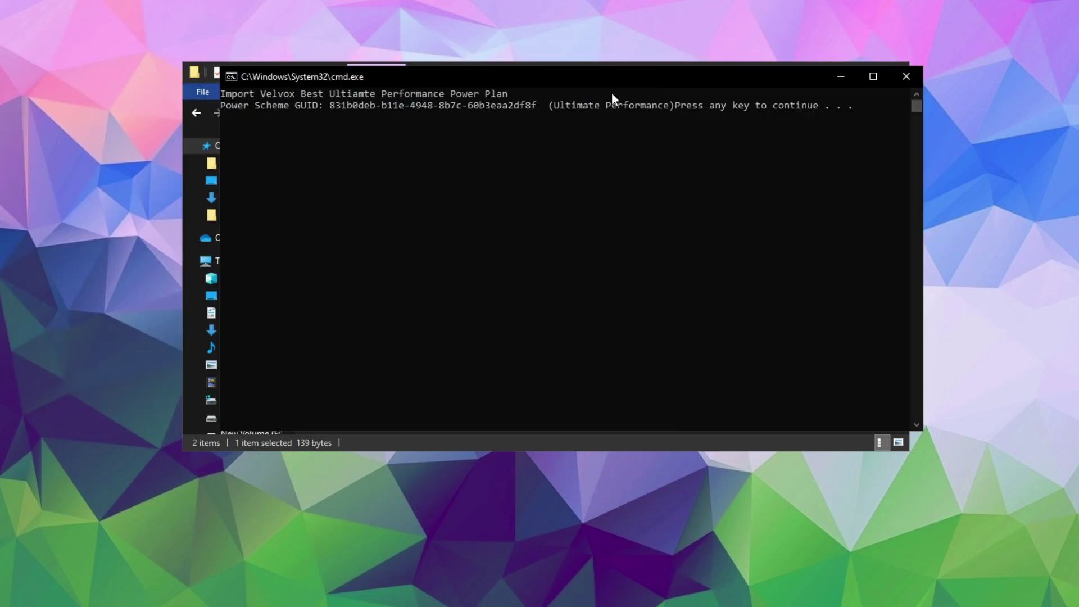
{"action": "left_click_drag", "start_coordinate": [543, 107], "coordinate": [673, 109]}
{"action": "key", "text": "ctrl+c"}
{"action": "key", "text": "Return"}
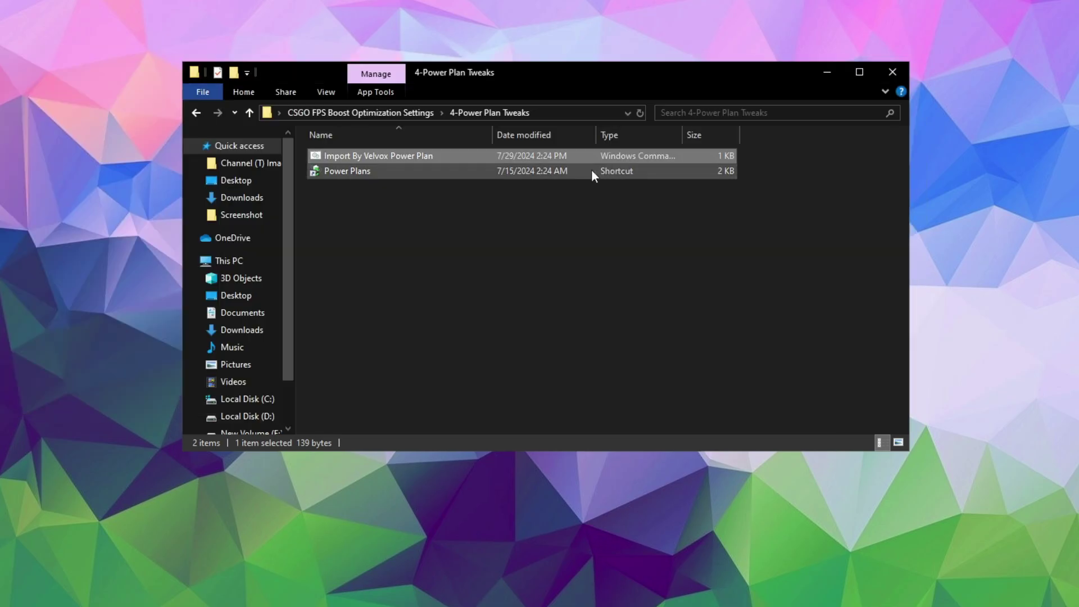
Open the Power Plans shortcut to check the active power plan, and close Power Options.
{"action": "right_click", "coordinate": [350, 172]}
{"action": "left_click", "coordinate": [395, 177]}
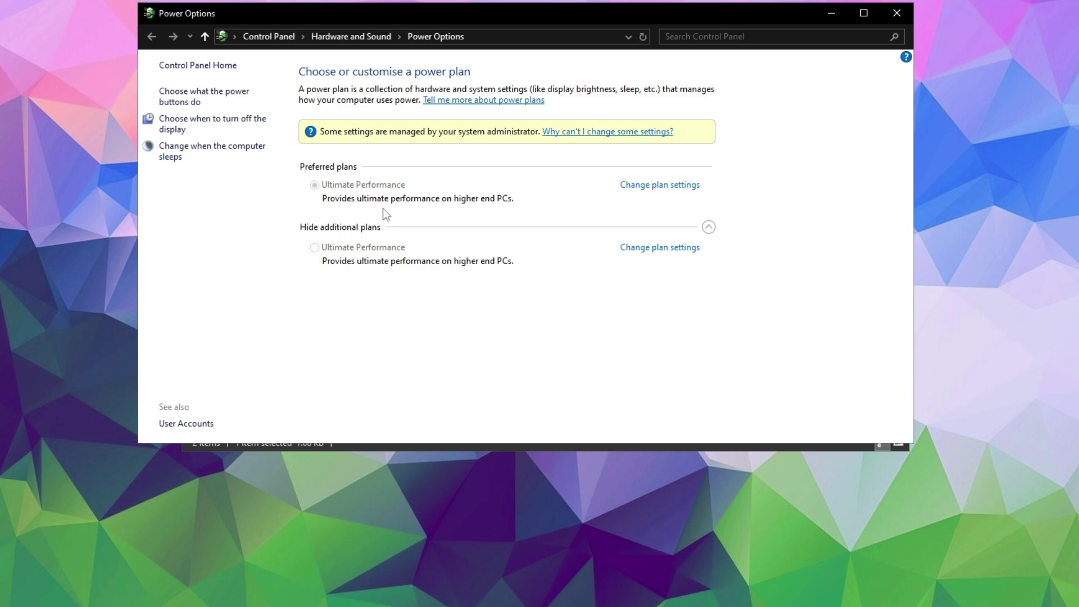
{"action": "left_click", "coordinate": [901, 16]}
Go back to the main pack folder and open the 5- Programs folder.
{"action": "left_click", "coordinate": [346, 114]}
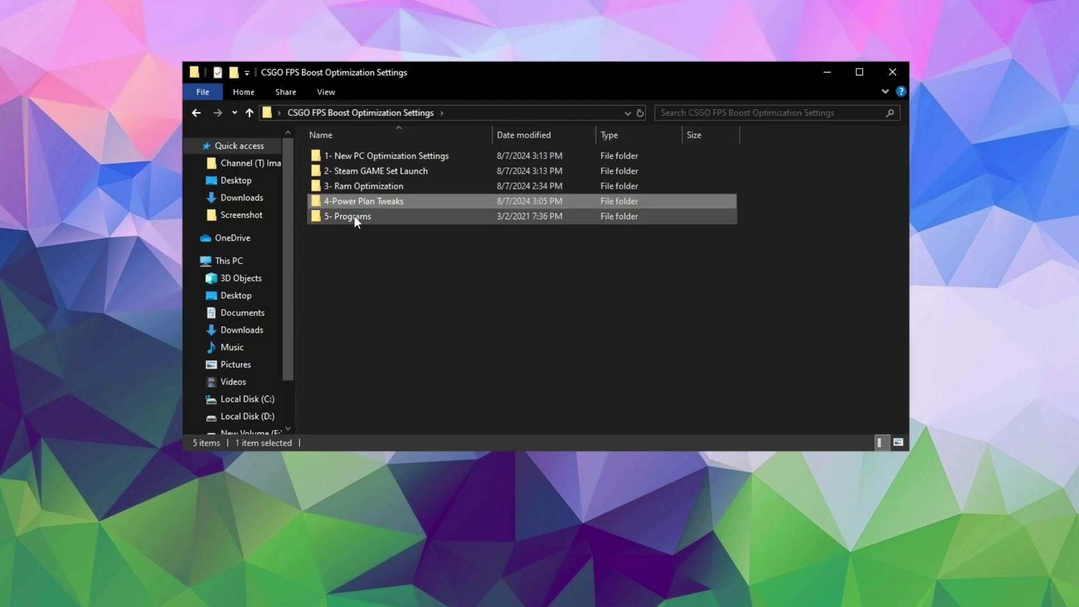
{"action": "right_click", "coordinate": [356, 219]}
{"action": "left_click", "coordinate": [406, 229]}
{"action": "left_click", "coordinate": [370, 155]}
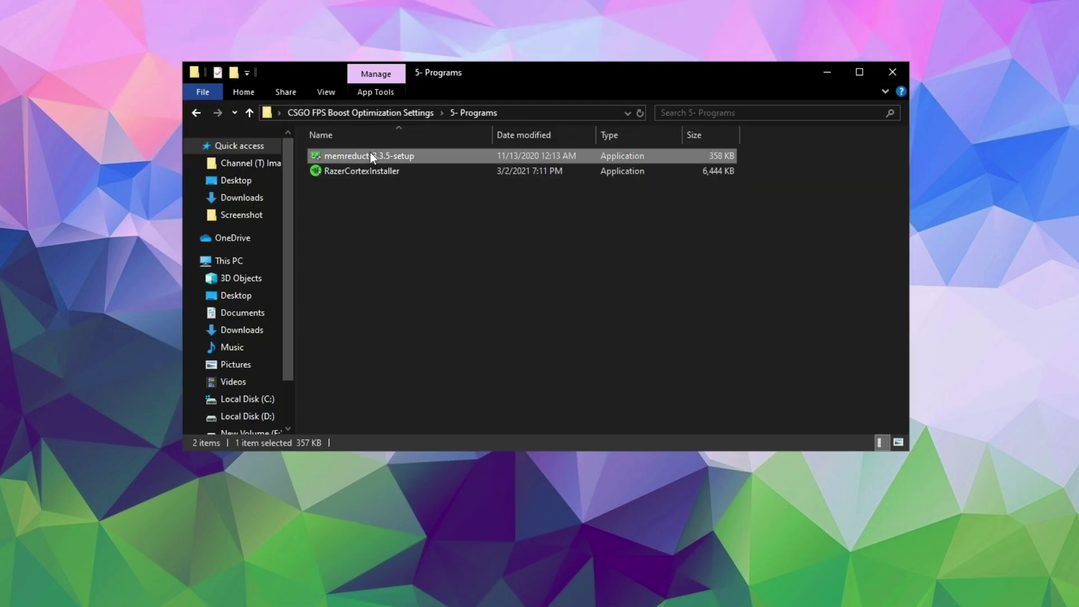
{"action": "right_click", "coordinate": [370, 154]}
{"action": "left_click", "coordinate": [320, 188]}
{"action": "left_click", "coordinate": [353, 172]}
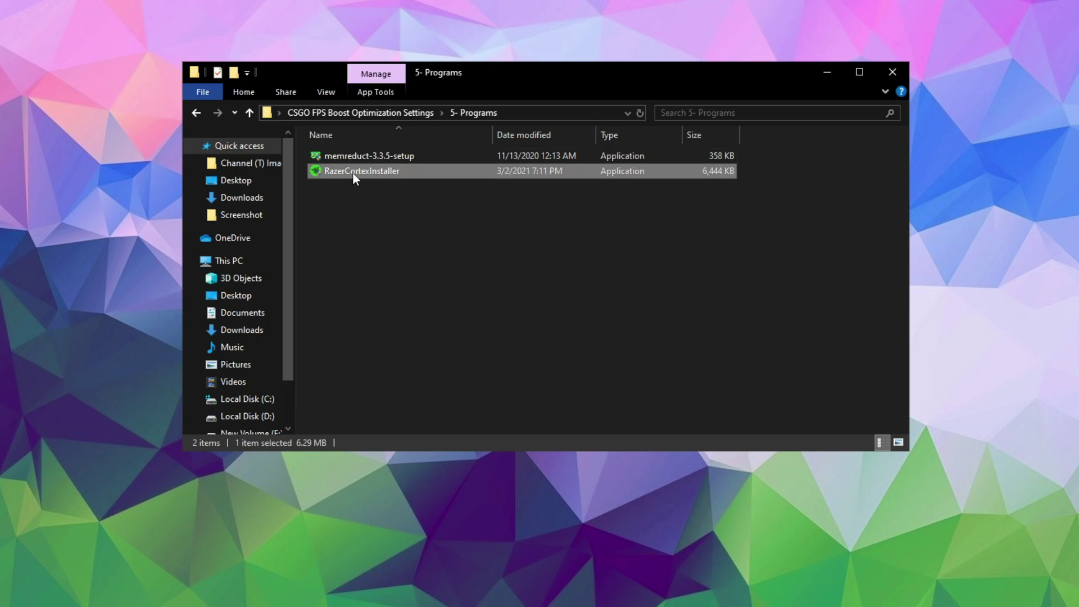
{"action": "right_click", "coordinate": [352, 172]}
{"action": "left_click", "coordinate": [331, 207]}
Run RazerCortexInstaller as administrator and allow it to make changes.
{"action": "right_click", "coordinate": [355, 172]}
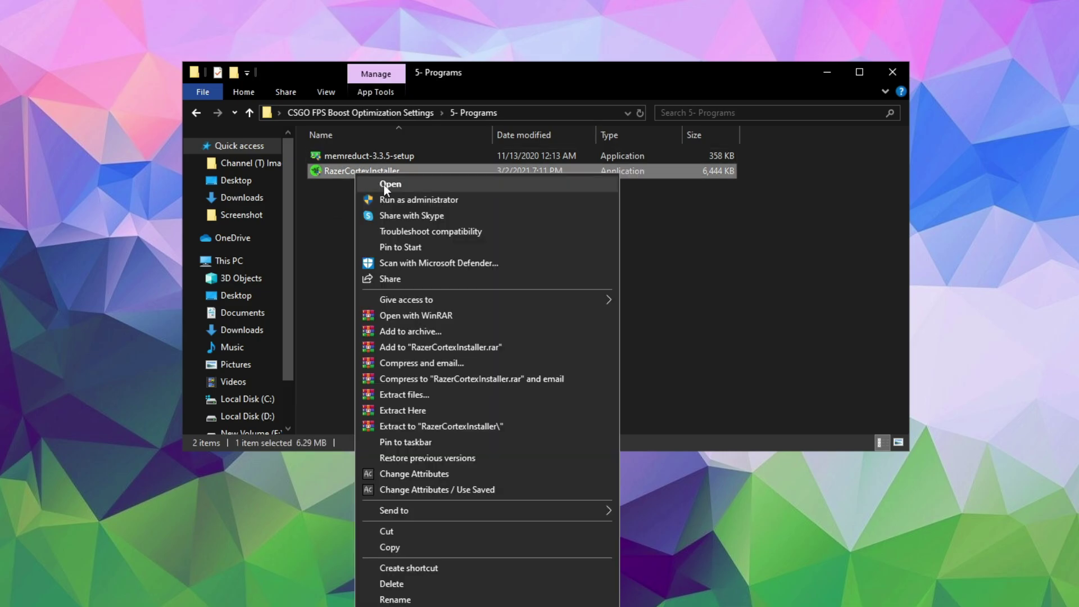
{"action": "left_click", "coordinate": [407, 201]}
{"action": "left_click", "coordinate": [478, 378]}
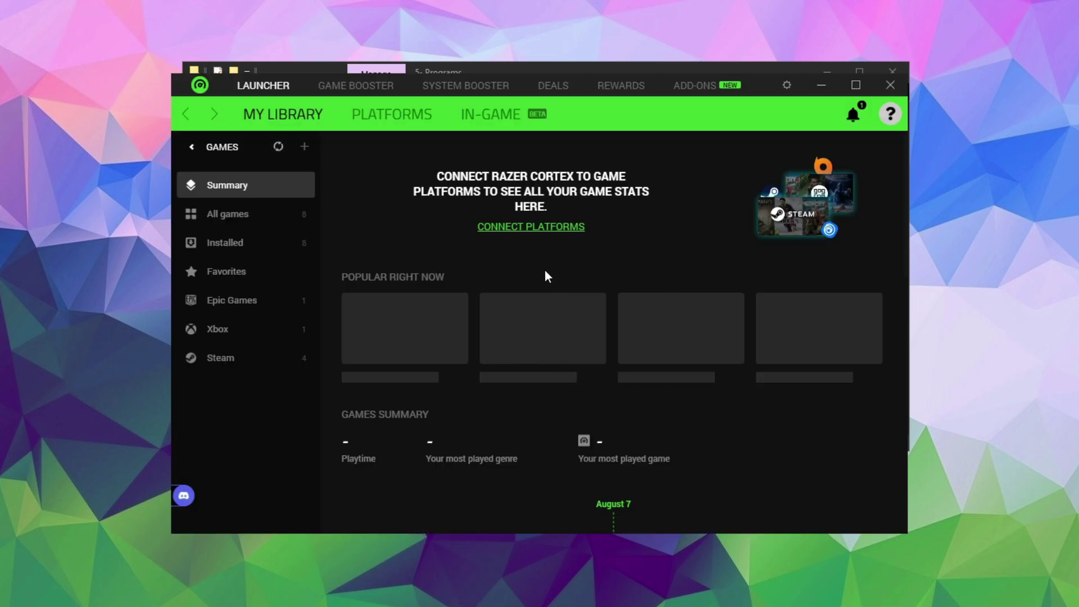
Review the Game Booster items in Razer Cortex, boost the system, restore it and run the boost again.
{"action": "left_click", "coordinate": [340, 86]}
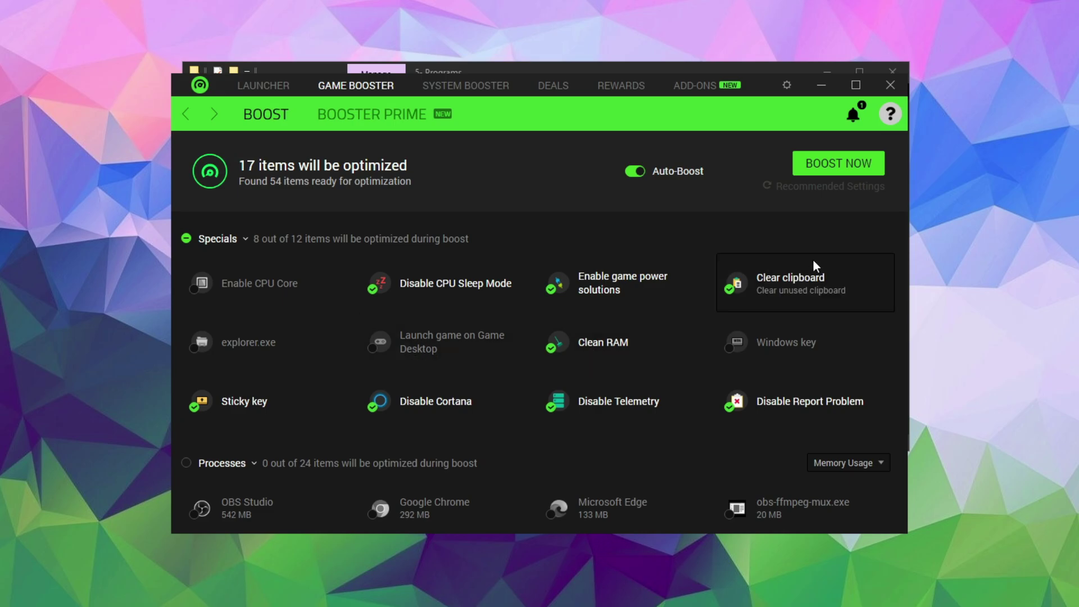
{"action": "scroll", "coordinate": [700, 275], "scroll_direction": "down", "scroll_amount": 15}
{"action": "scroll", "coordinate": [595, 410], "scroll_direction": "up", "scroll_amount": 15}
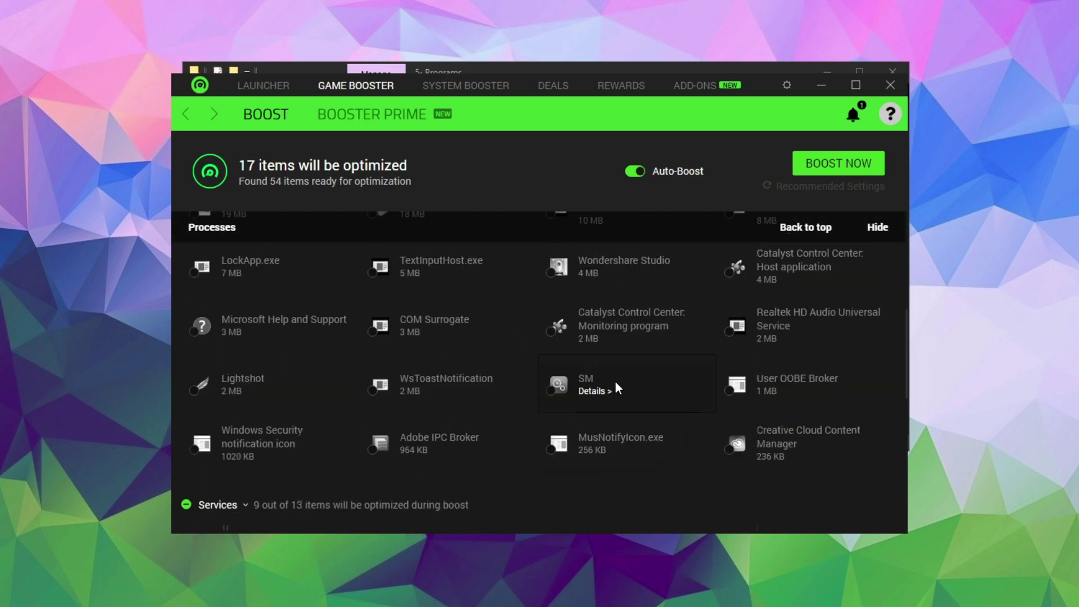
{"action": "left_click", "coordinate": [832, 168]}
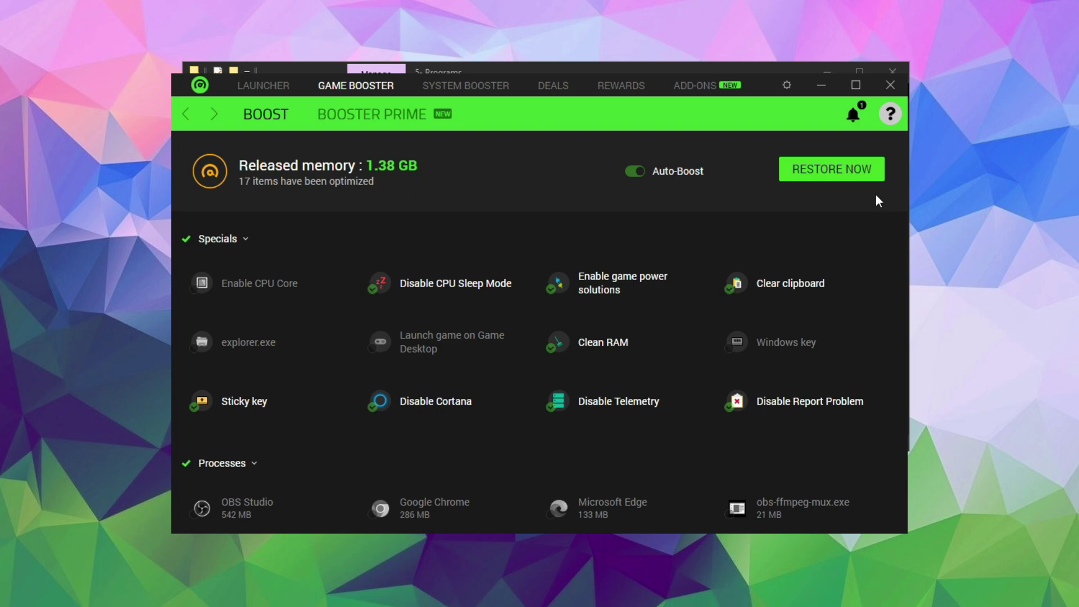
{"action": "left_click", "coordinate": [800, 167]}
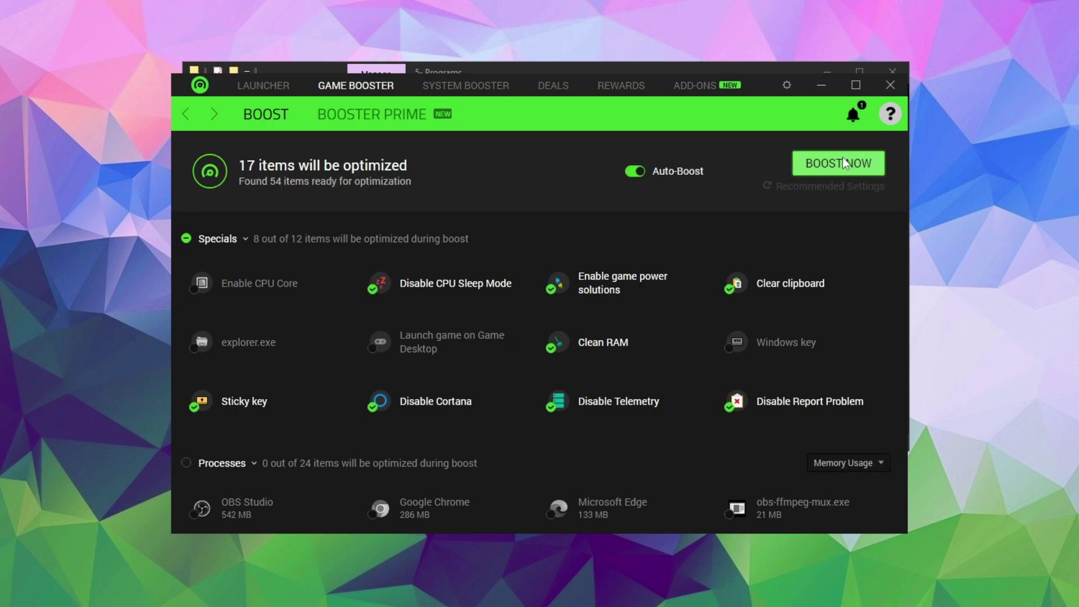
{"action": "left_click", "coordinate": [825, 158]}
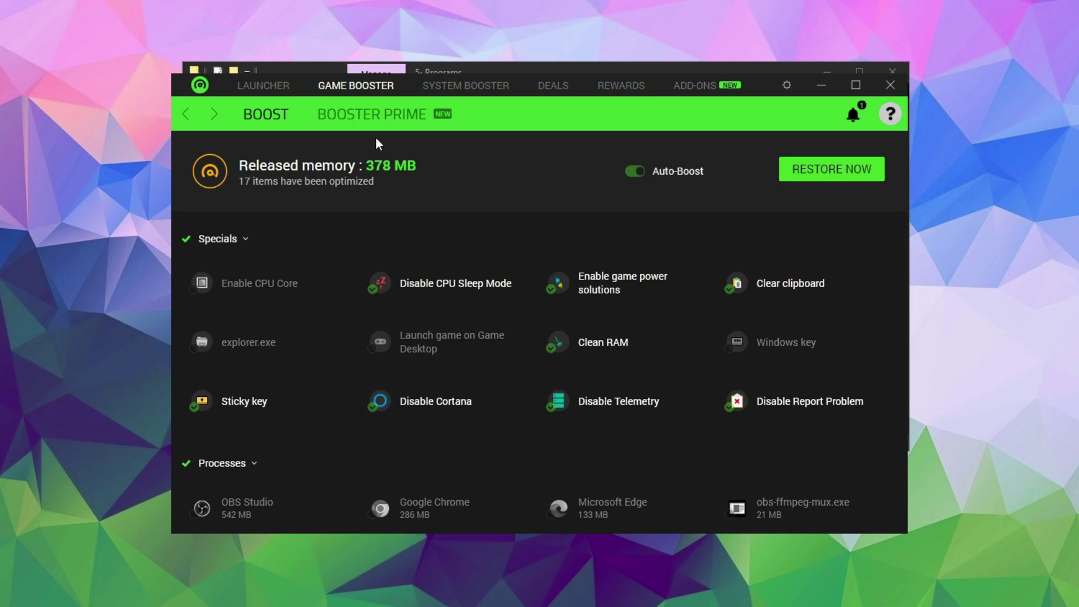
Scan for junk files with System Booster's System Clean, clean the selected items and close Razer Cortex.
{"action": "left_click", "coordinate": [449, 89]}
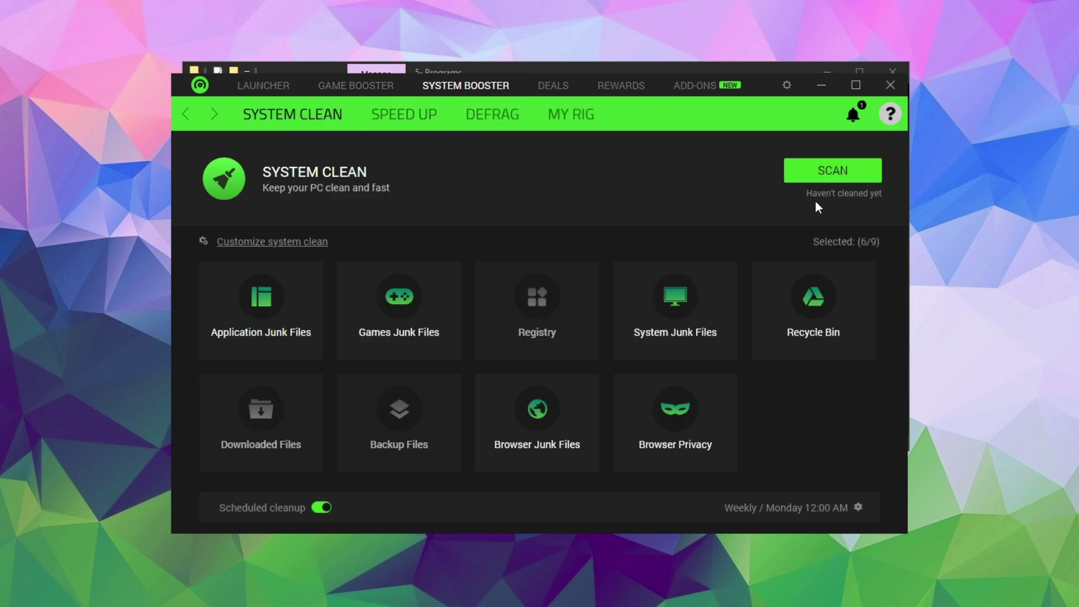
{"action": "left_click", "coordinate": [822, 173]}
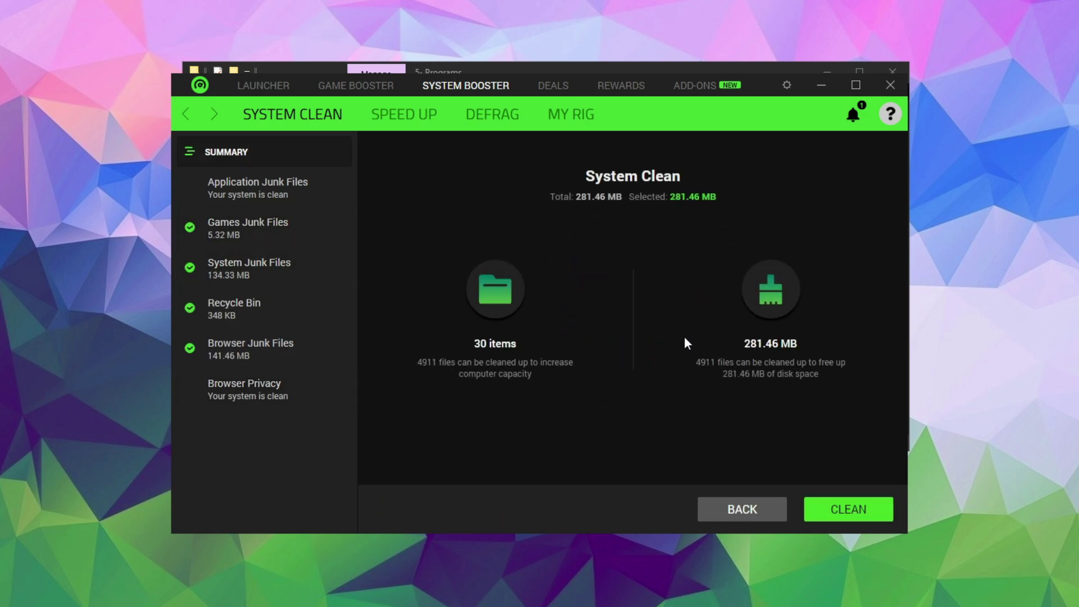
{"action": "left_click", "coordinate": [849, 518]}
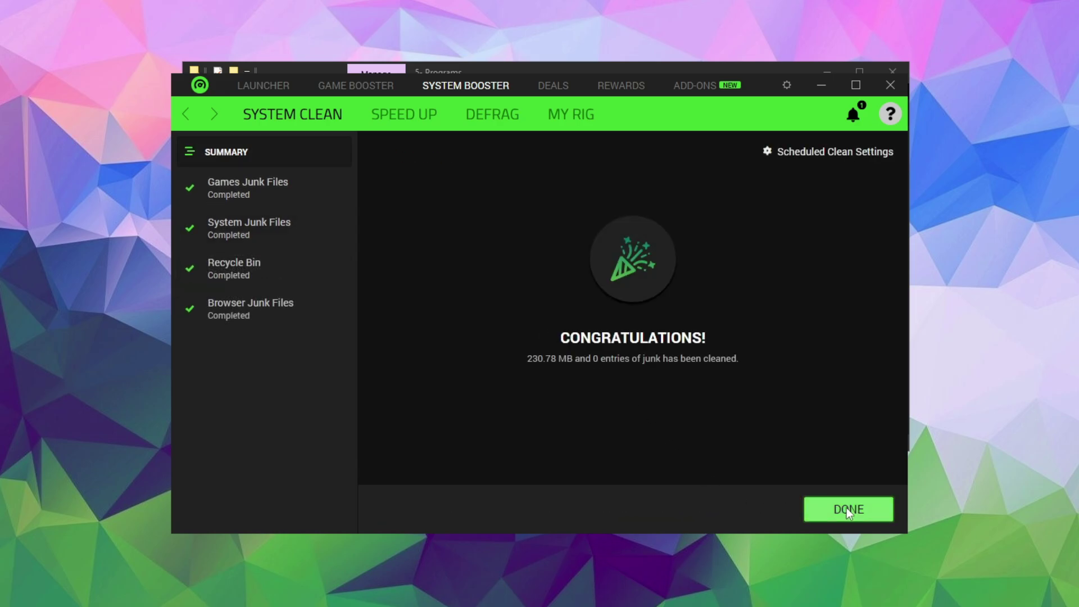
{"action": "left_click", "coordinate": [846, 508]}
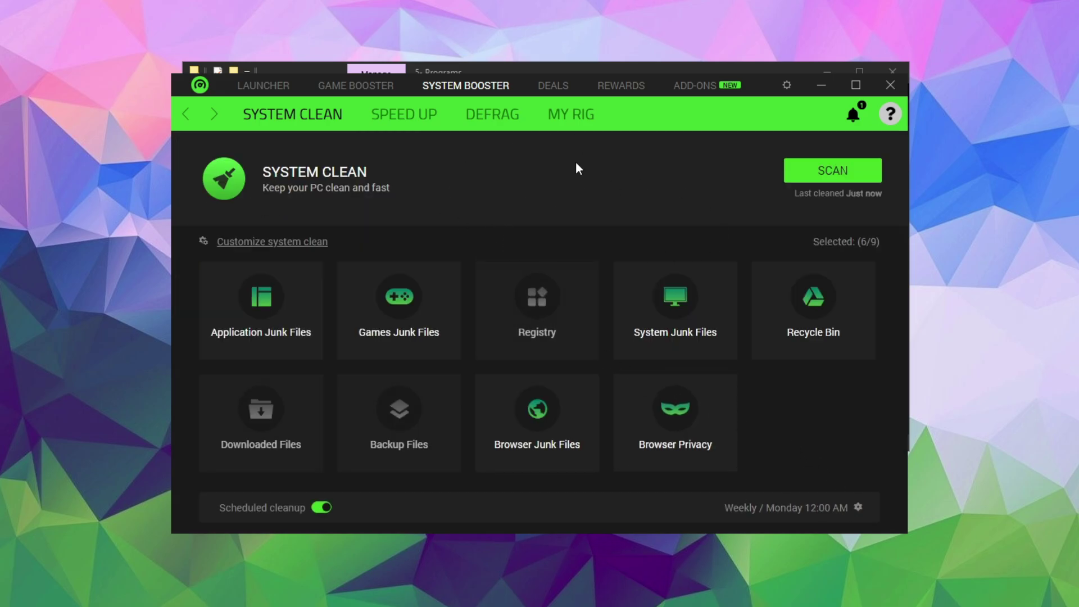
{"action": "left_click", "coordinate": [900, 85]}
Run memreduct-3.3.5-setup as administrator, allow it to make changes and accept the Mem Reduct licence agreement.
{"action": "left_click", "coordinate": [352, 155]}
{"action": "right_click", "coordinate": [352, 155]}
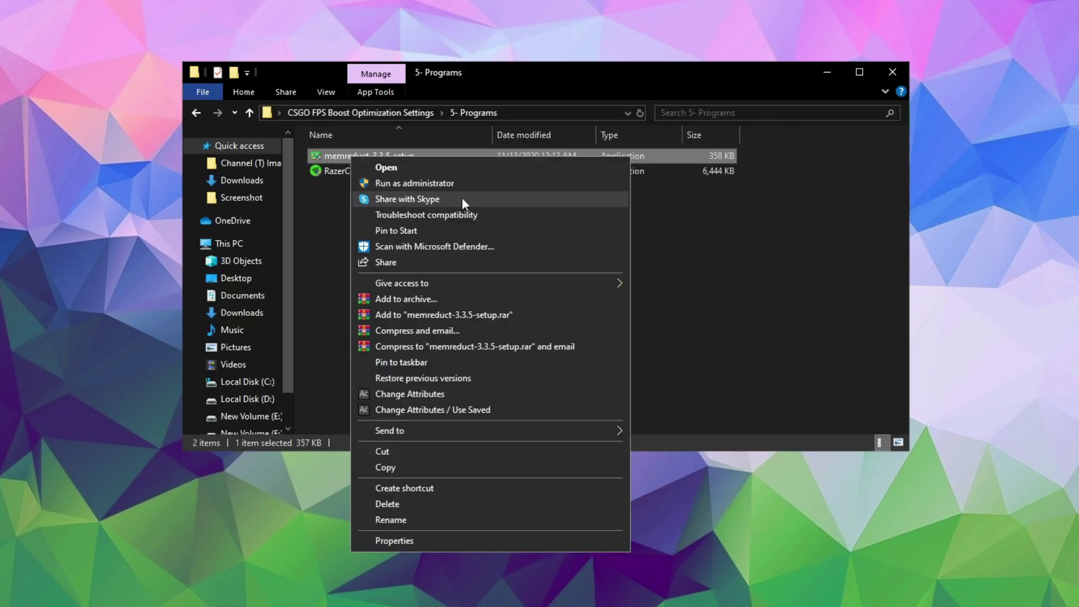
{"action": "left_click", "coordinate": [426, 183]}
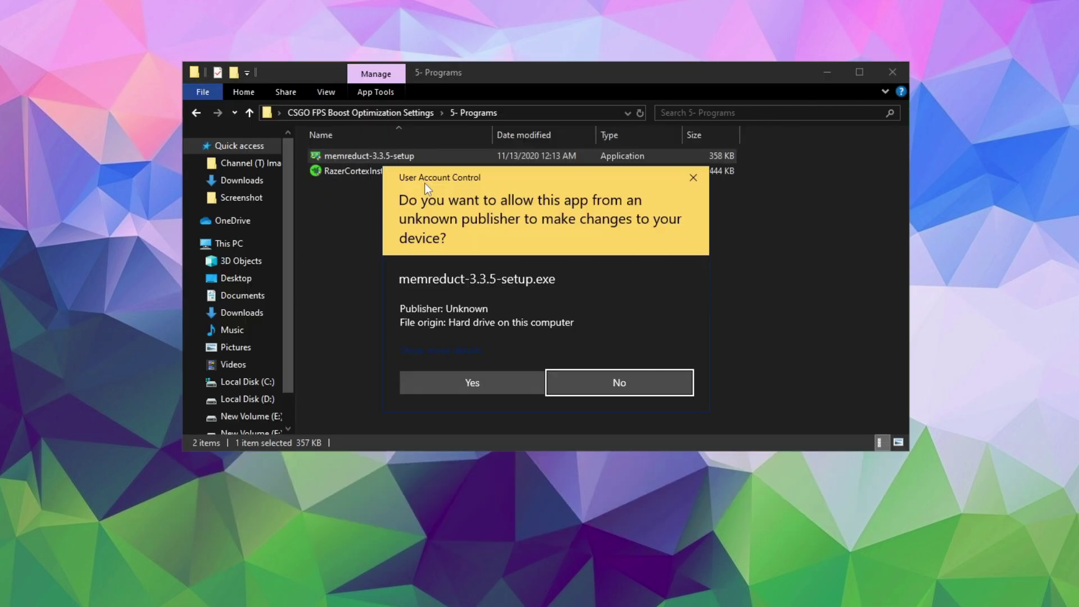
{"action": "left_click", "coordinate": [472, 375]}
{"action": "left_click", "coordinate": [613, 427]}
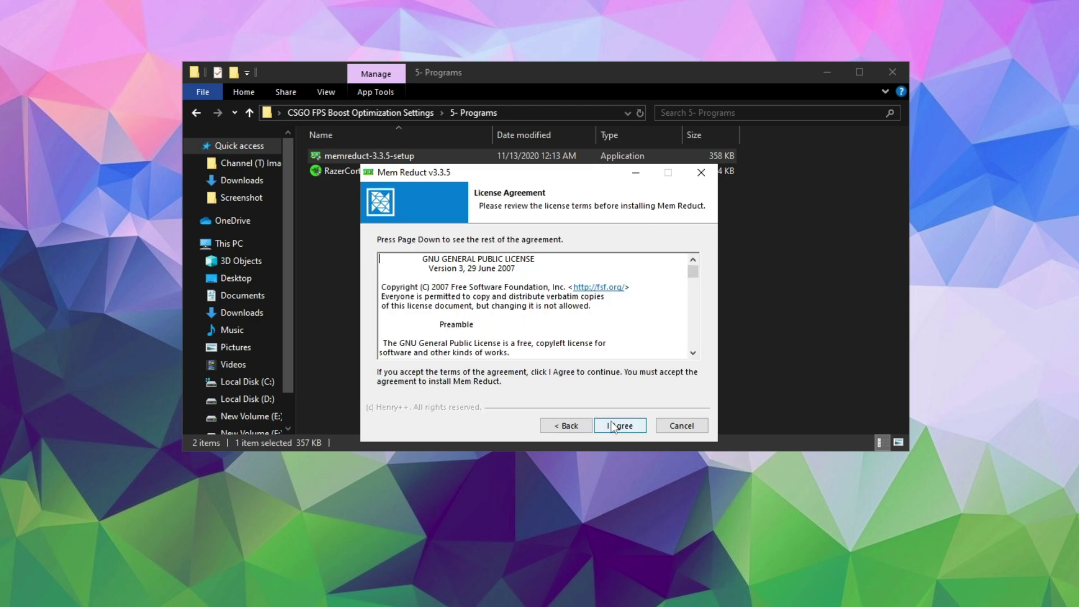
{"action": "left_click", "coordinate": [618, 425]}
Choose Local Disk (D:) as the Mem Reduct install location and install the program.
{"action": "left_click", "coordinate": [657, 345]}
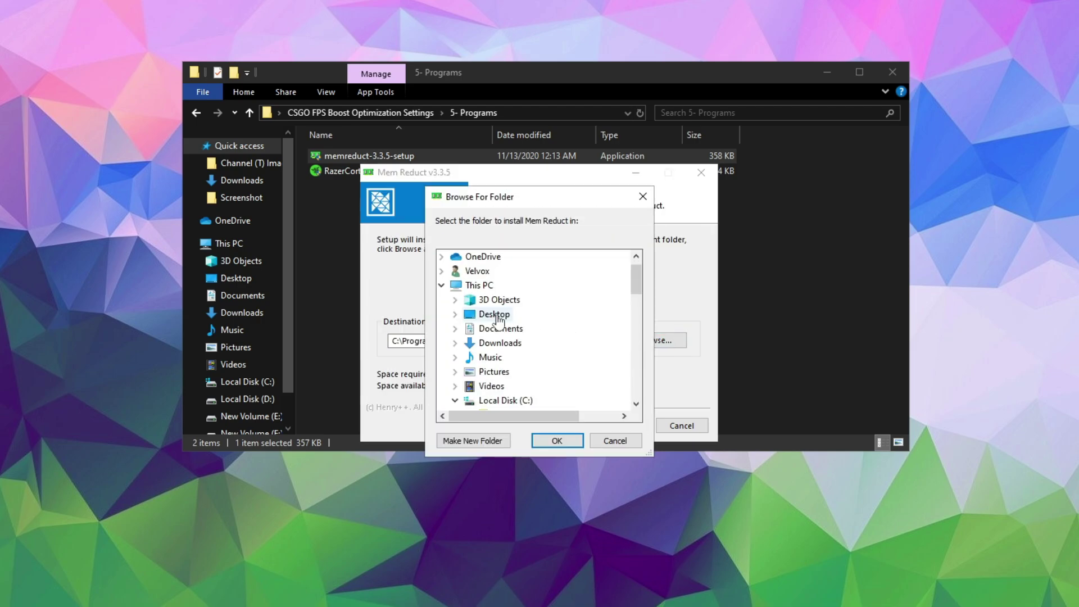
{"action": "scroll", "coordinate": [506, 326], "scroll_direction": "down", "scroll_amount": 10}
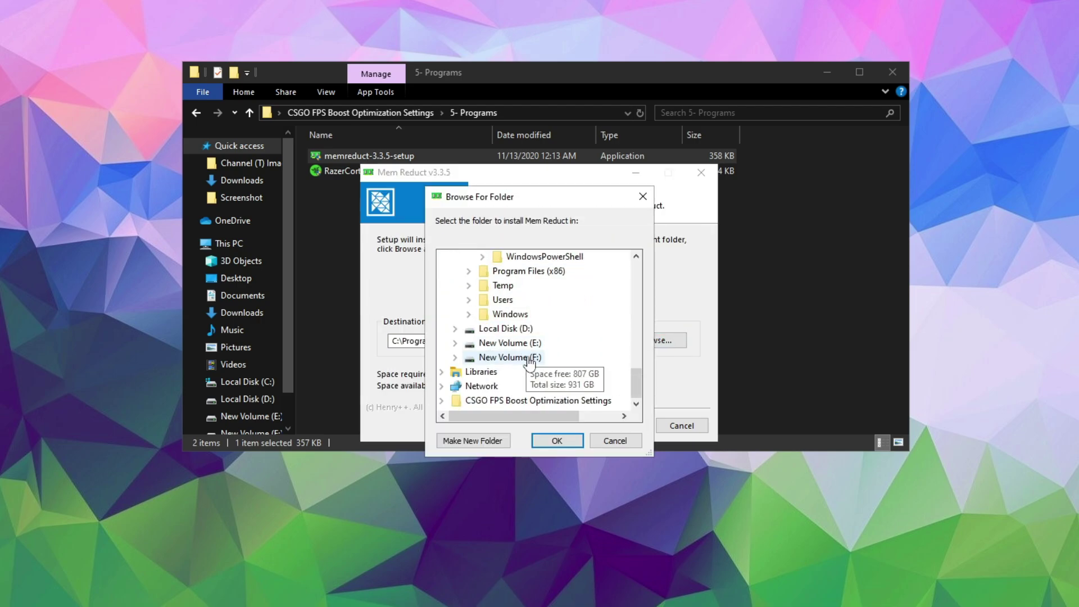
{"action": "left_click", "coordinate": [505, 328]}
{"action": "left_click", "coordinate": [556, 440]}
{"action": "left_click", "coordinate": [635, 430]}
{"action": "left_click", "coordinate": [620, 426]}
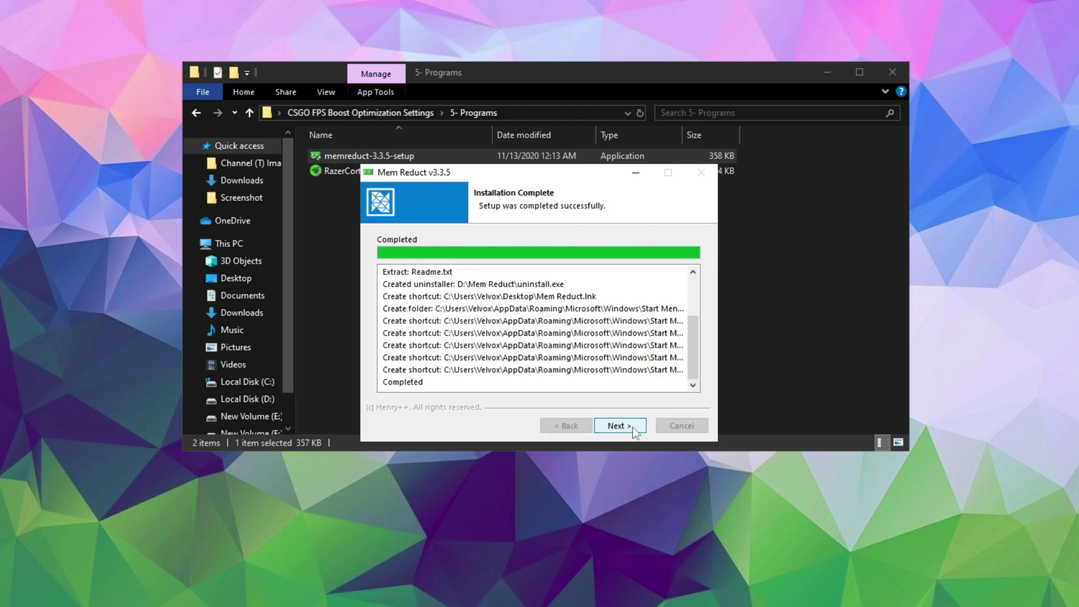
Finish the Mem Reduct setup, launch the program and check its general settings without changing them.
{"action": "left_click", "coordinate": [634, 429]}
{"action": "left_click", "coordinate": [631, 431]}
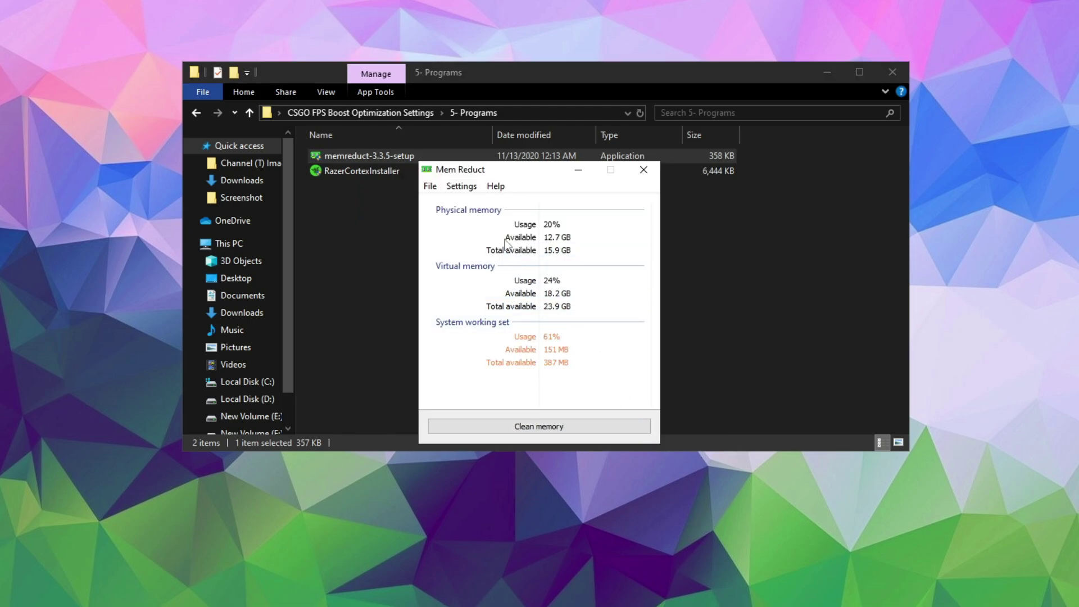
{"action": "left_click", "coordinate": [438, 187]}
{"action": "mouse_move", "coordinate": [430, 186]}
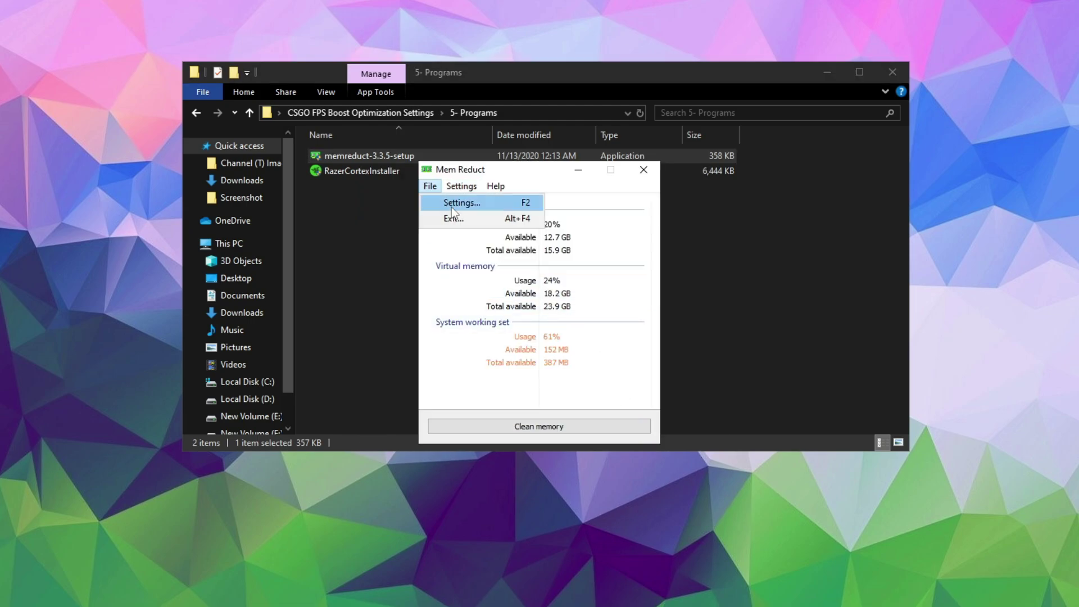
{"action": "left_click", "coordinate": [452, 206]}
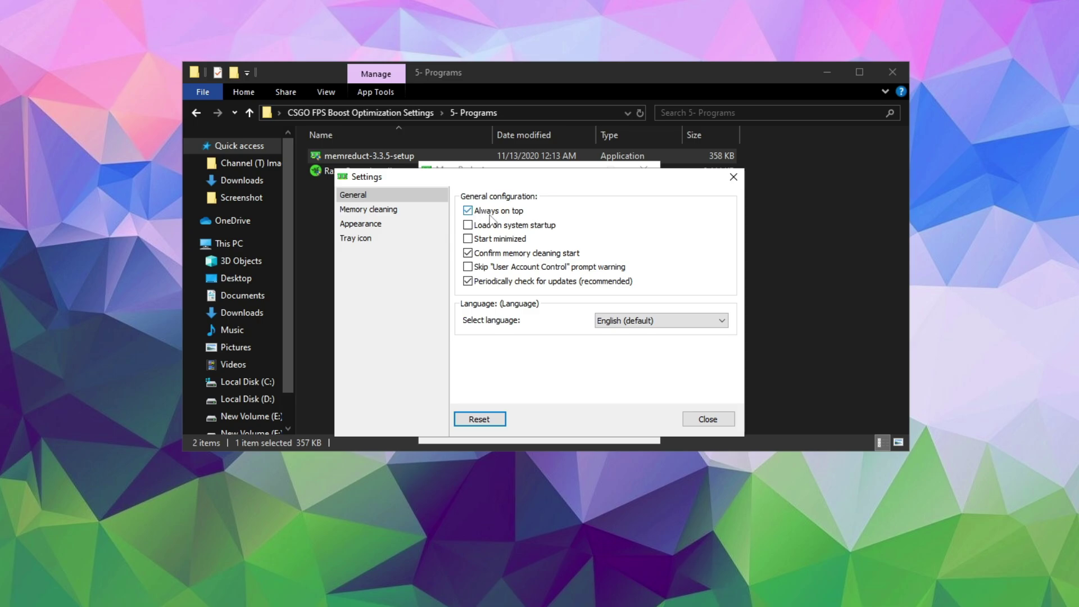
{"action": "left_click", "coordinate": [705, 419]}
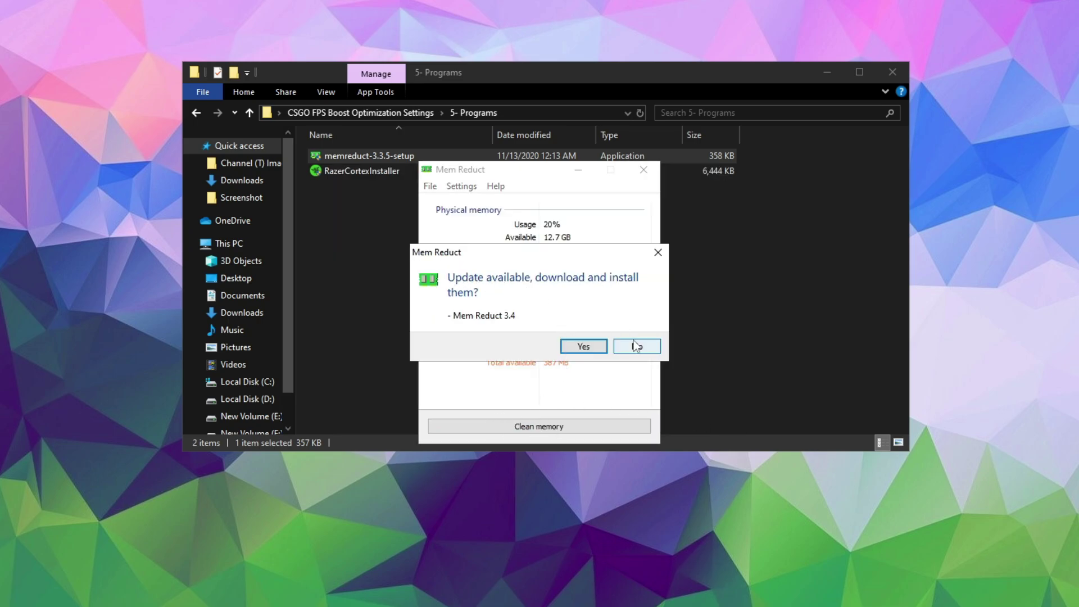
Decline the update to Mem Reduct 3.4, clean the memory and close Mem Reduct.
{"action": "left_click", "coordinate": [636, 346]}
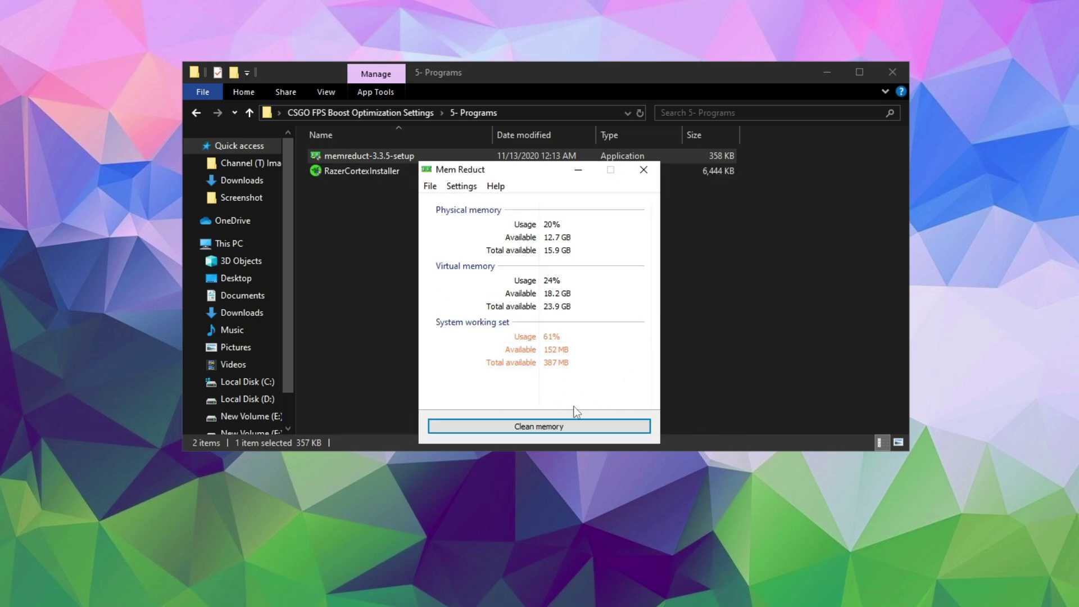
{"action": "left_click", "coordinate": [538, 426]}
{"action": "left_click", "coordinate": [583, 330]}
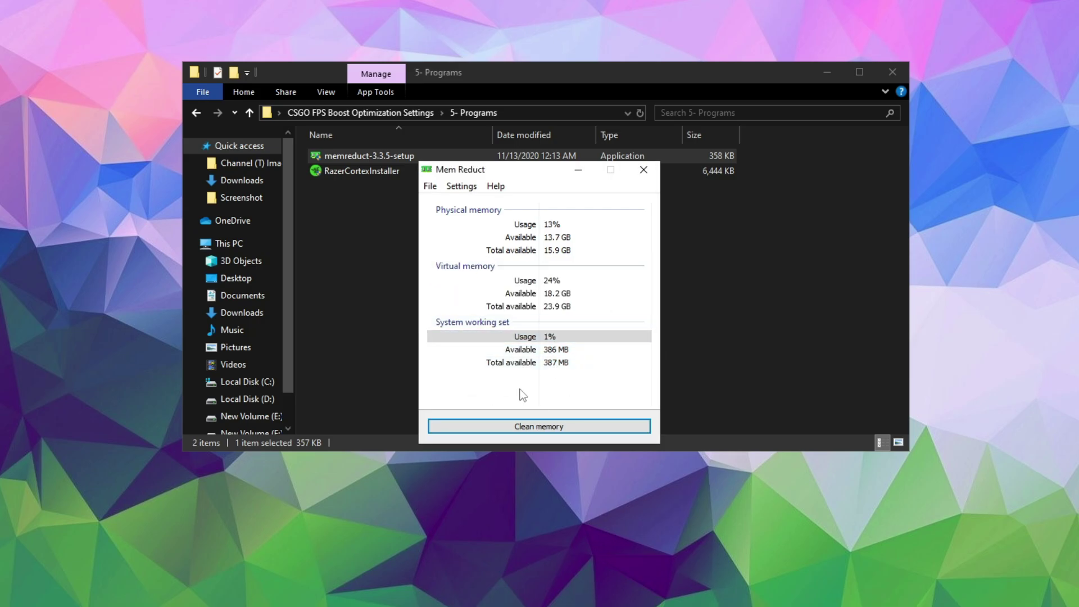
{"action": "left_click", "coordinate": [643, 170]}
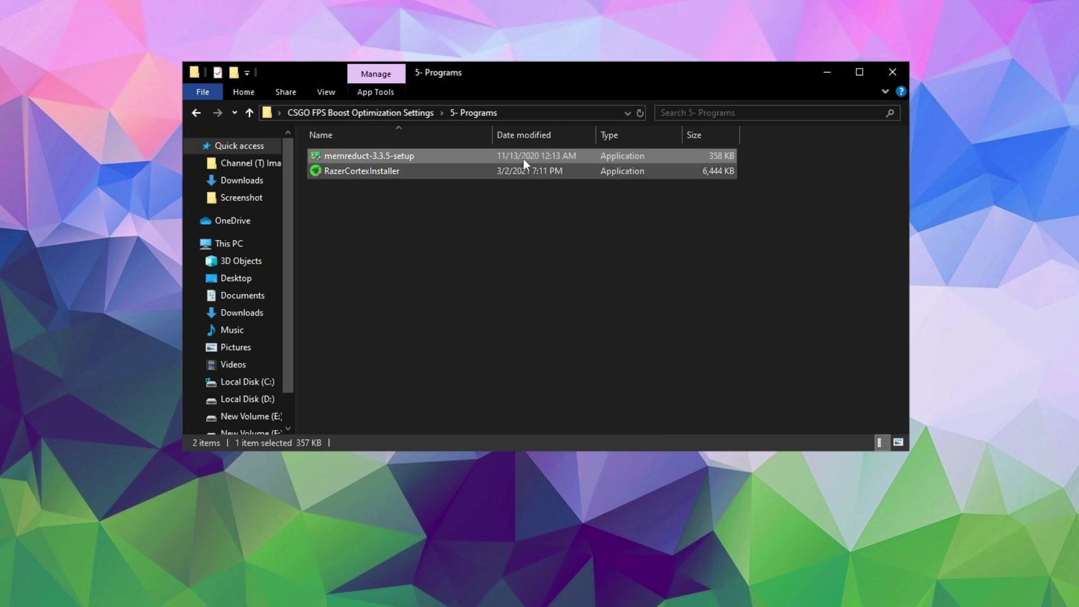
Close the optimization files folder, switch to Steam to launch Counter-Strike 2 and open the game's advanced video settings.
{"action": "left_click", "coordinate": [353, 112]}
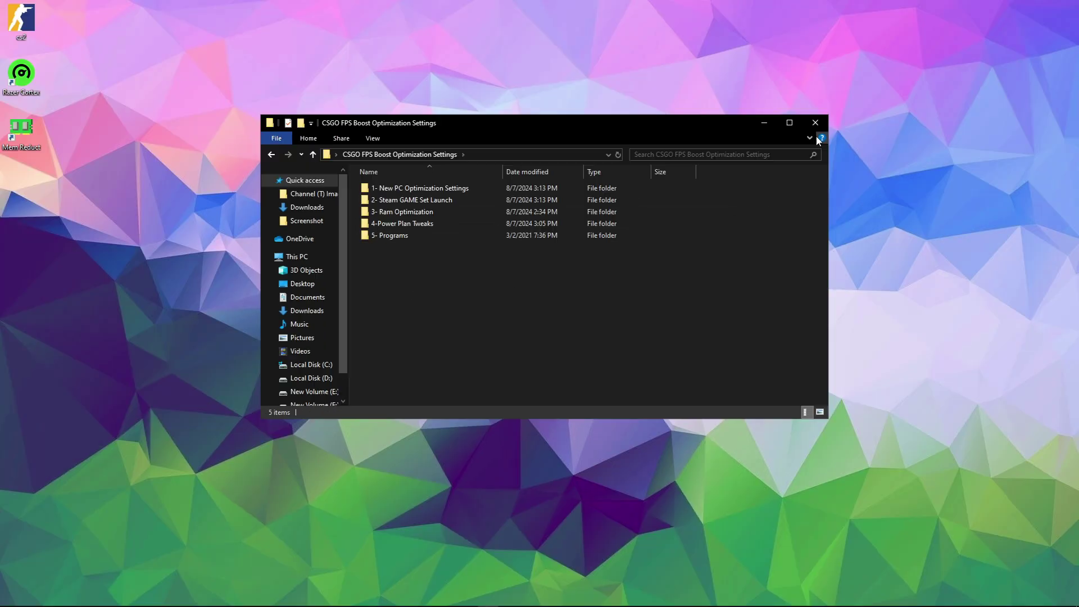
{"action": "left_click", "coordinate": [815, 123]}
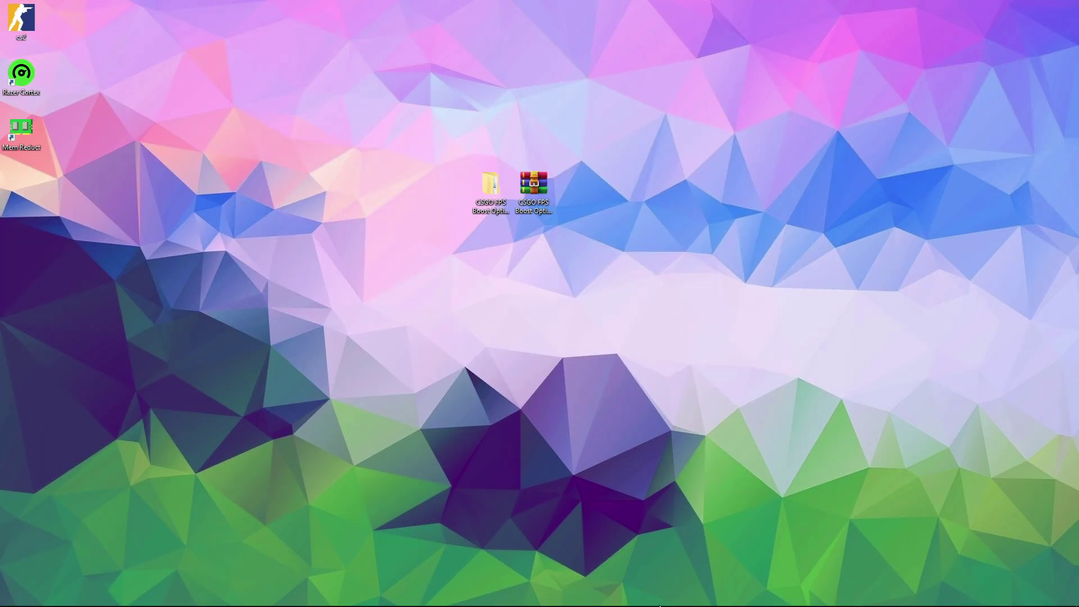
{"action": "left_click", "coordinate": [619, 582]}
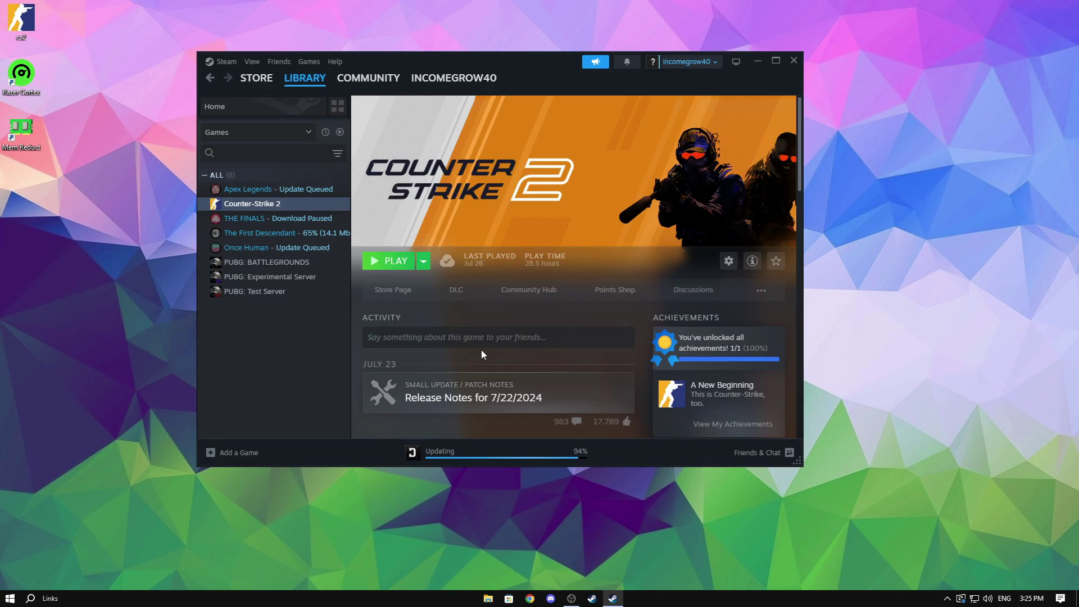
{"action": "left_click", "coordinate": [387, 263]}
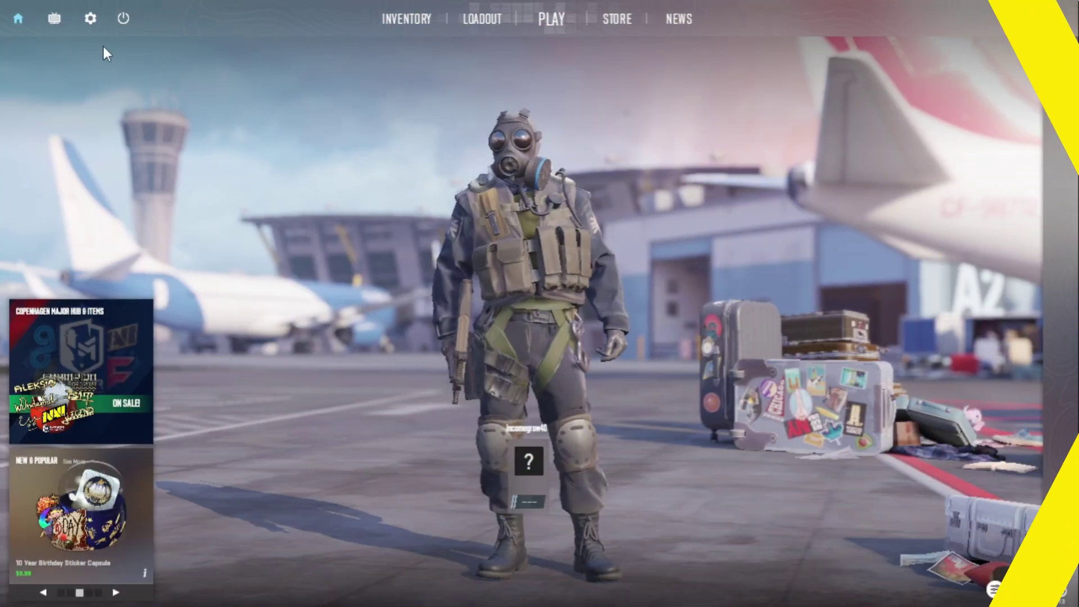
{"action": "left_click", "coordinate": [90, 19]}
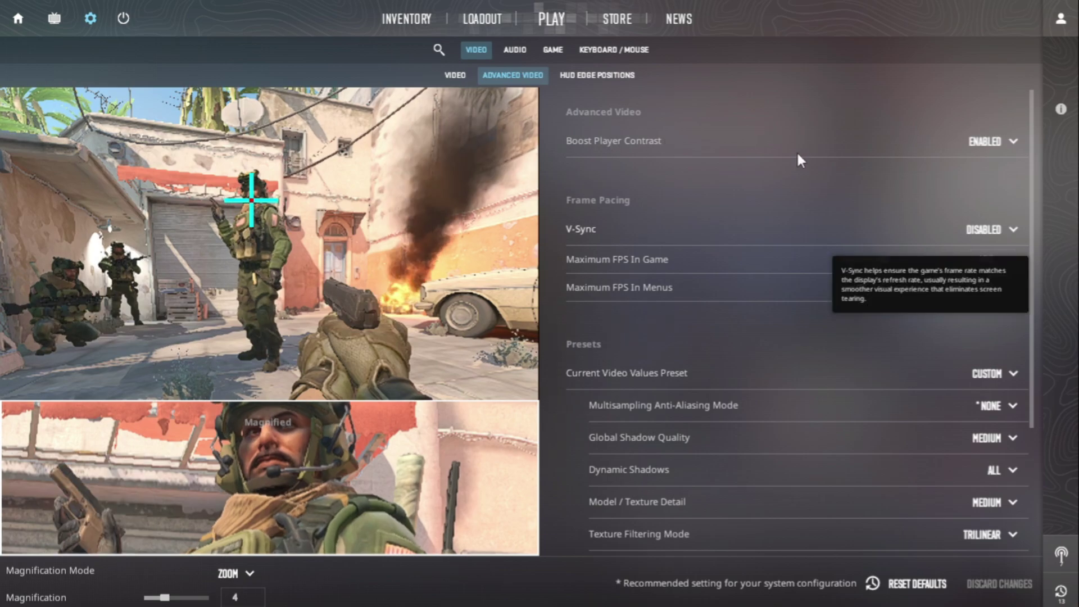
Keep Boost Player Contrast enabled and V-Sync disabled, and set Maximum FPS In Game to 200.
{"action": "left_click", "coordinate": [1003, 142]}
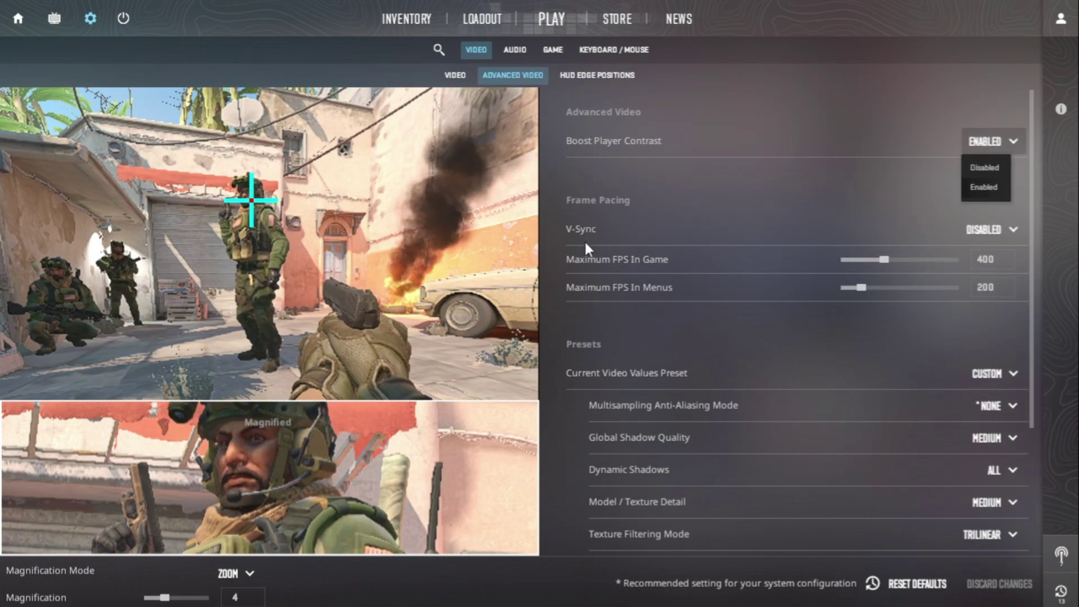
{"action": "left_click", "coordinate": [584, 240]}
{"action": "left_click", "coordinate": [993, 224]}
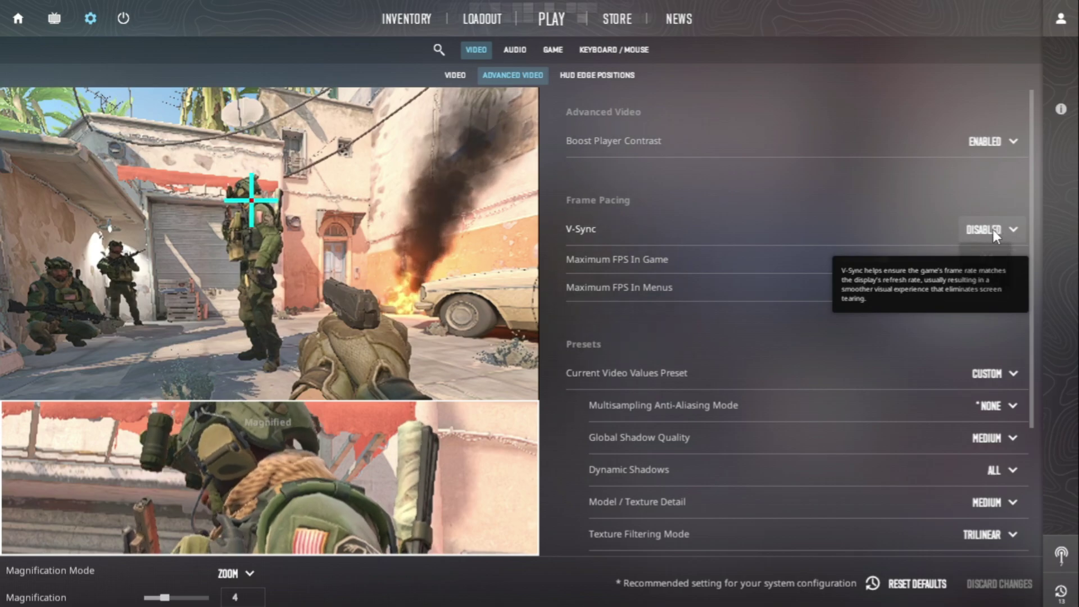
{"action": "left_click", "coordinate": [644, 258]}
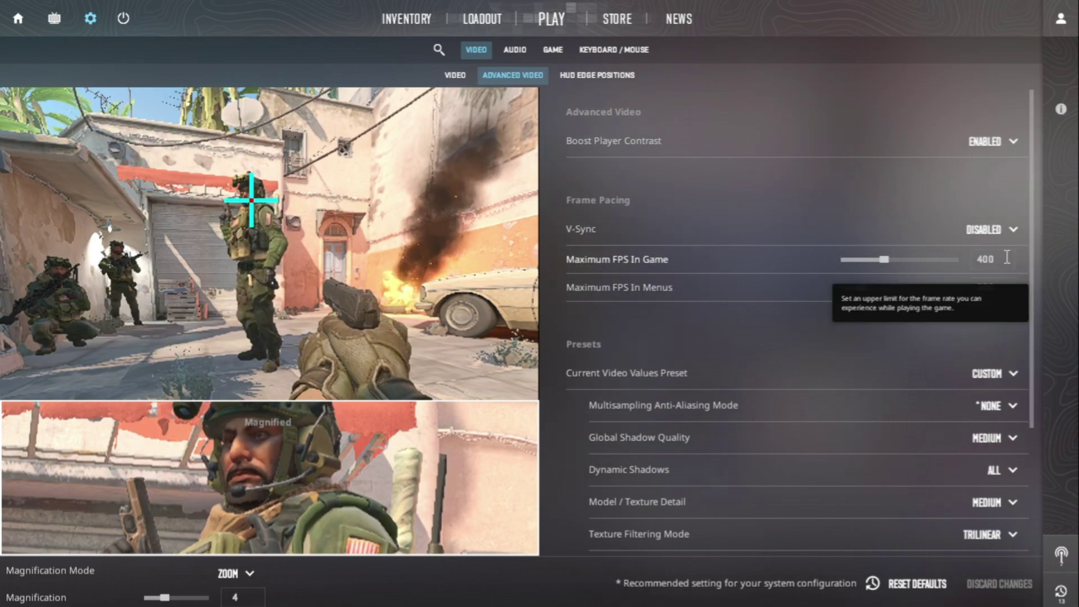
{"action": "left_click", "coordinate": [983, 258]}
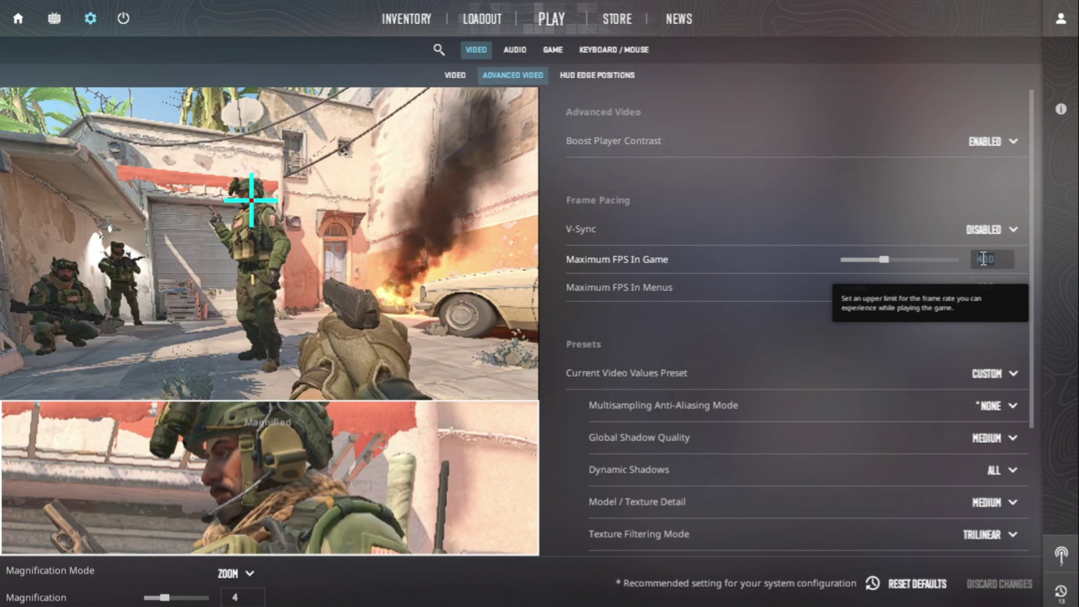
{"action": "type", "text": "2"}
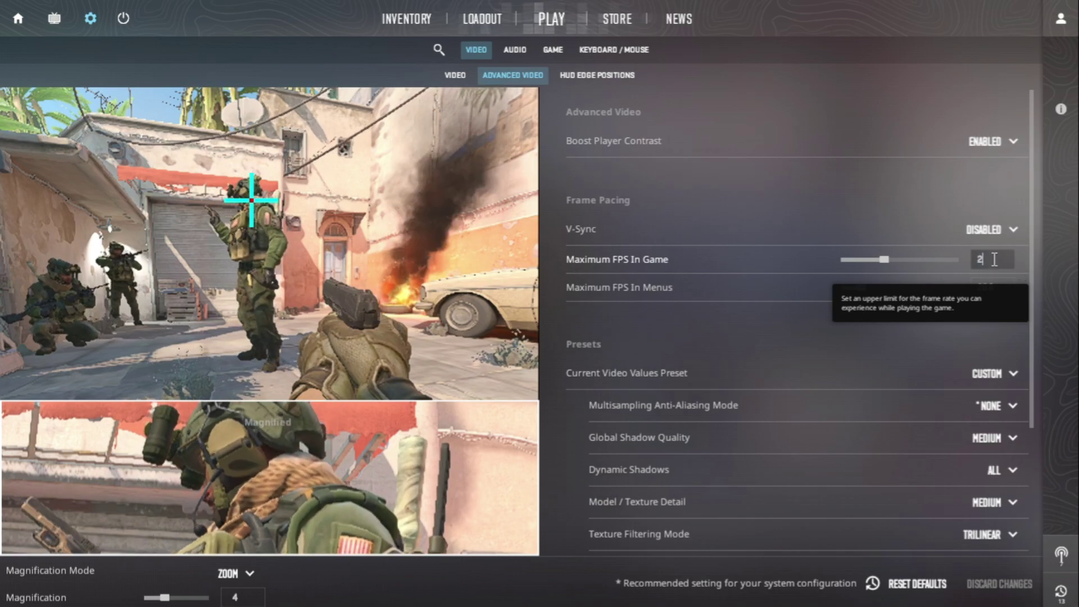
{"action": "type", "text": "000"}
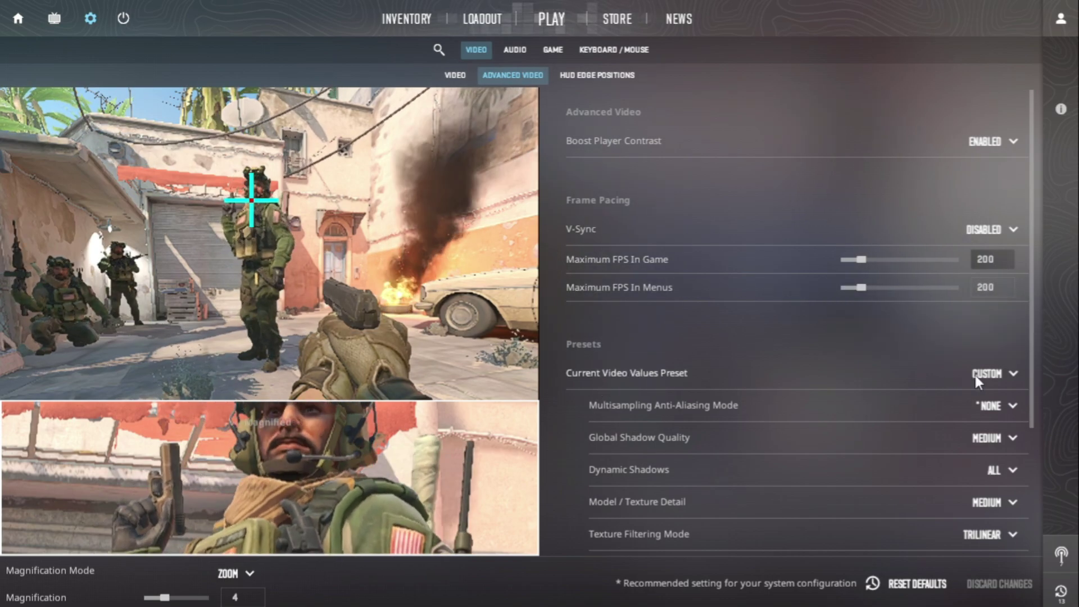
Apply the Low video values preset, with Multisampling Anti-Aliasing Mode at None and Global Shadow Quality at Low.
{"action": "left_click", "coordinate": [998, 375]}
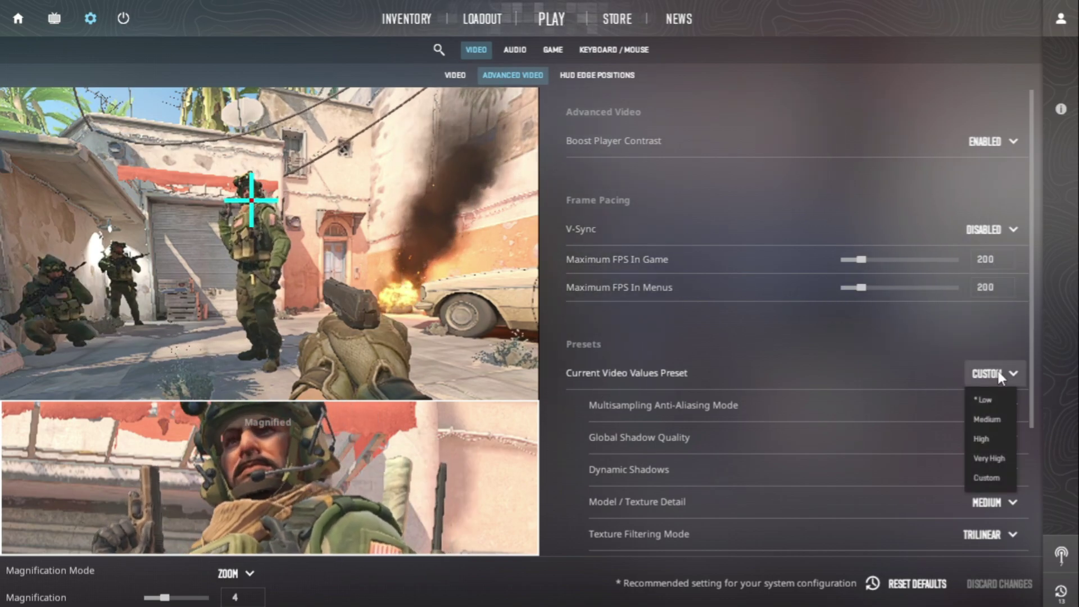
{"action": "left_click", "coordinate": [984, 400]}
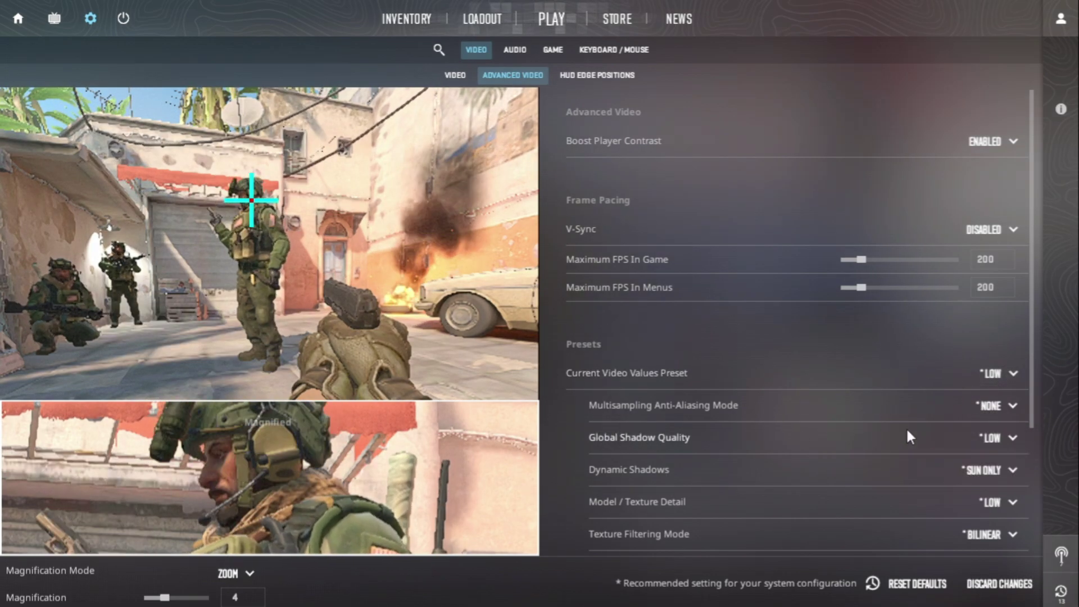
{"action": "left_click", "coordinate": [994, 411]}
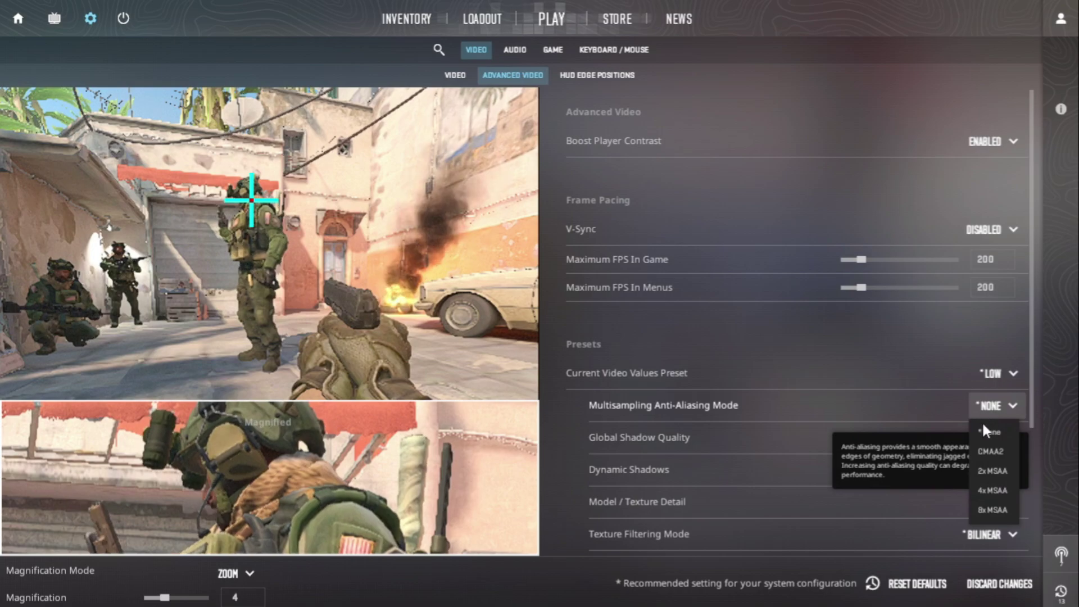
{"action": "left_click", "coordinate": [989, 432]}
{"action": "left_click", "coordinate": [993, 440]}
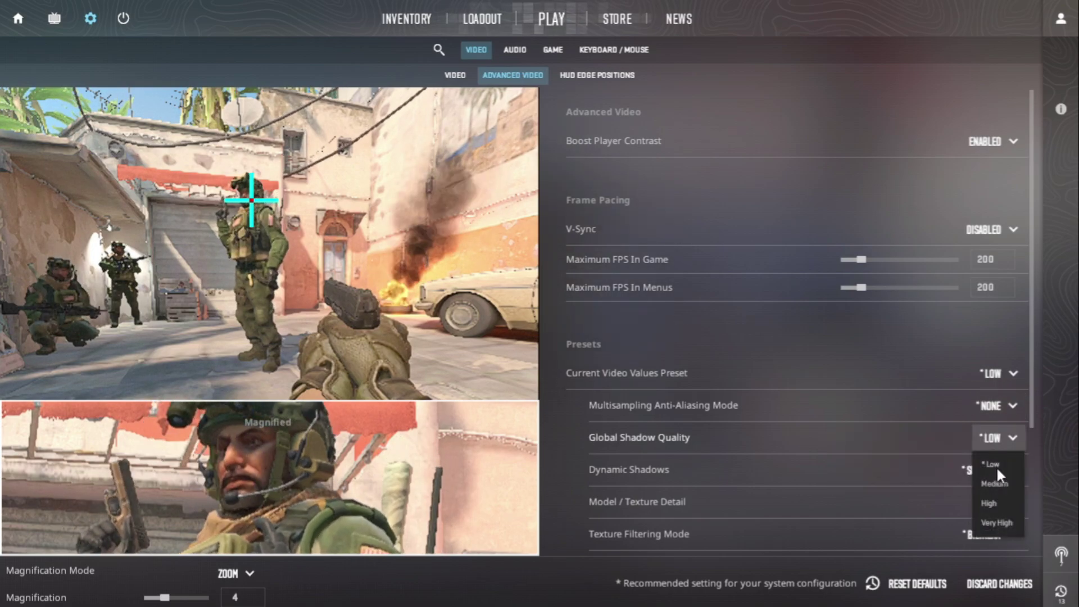
{"action": "left_click", "coordinate": [993, 463]}
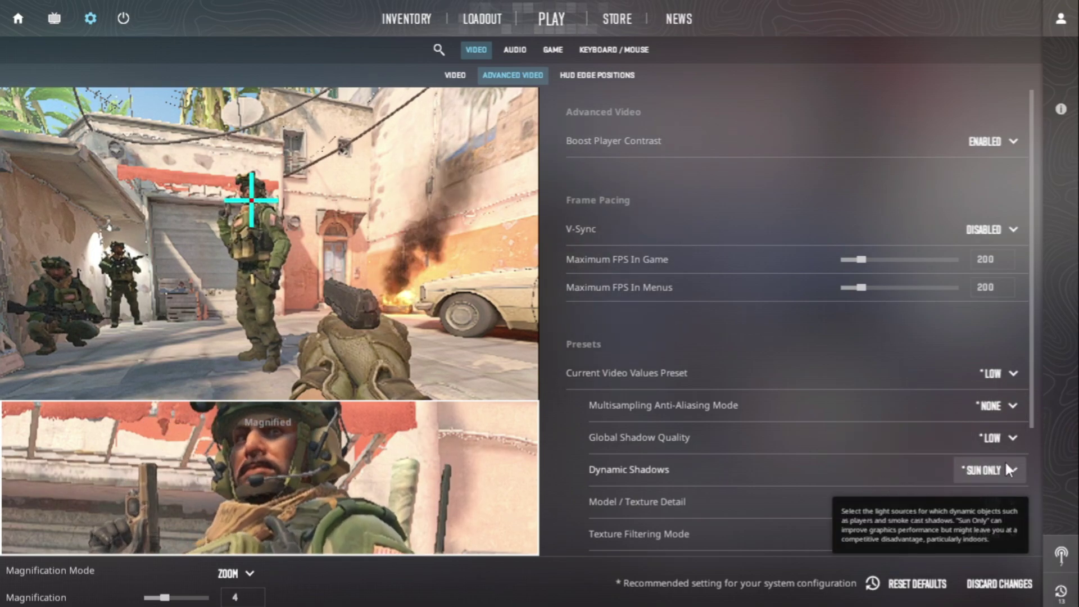
Set Dynamic Shadows to All, Model / Texture Detail to Low and Texture Filtering Mode to Bilinear.
{"action": "left_click", "coordinate": [1001, 469]}
{"action": "left_click", "coordinate": [978, 501]}
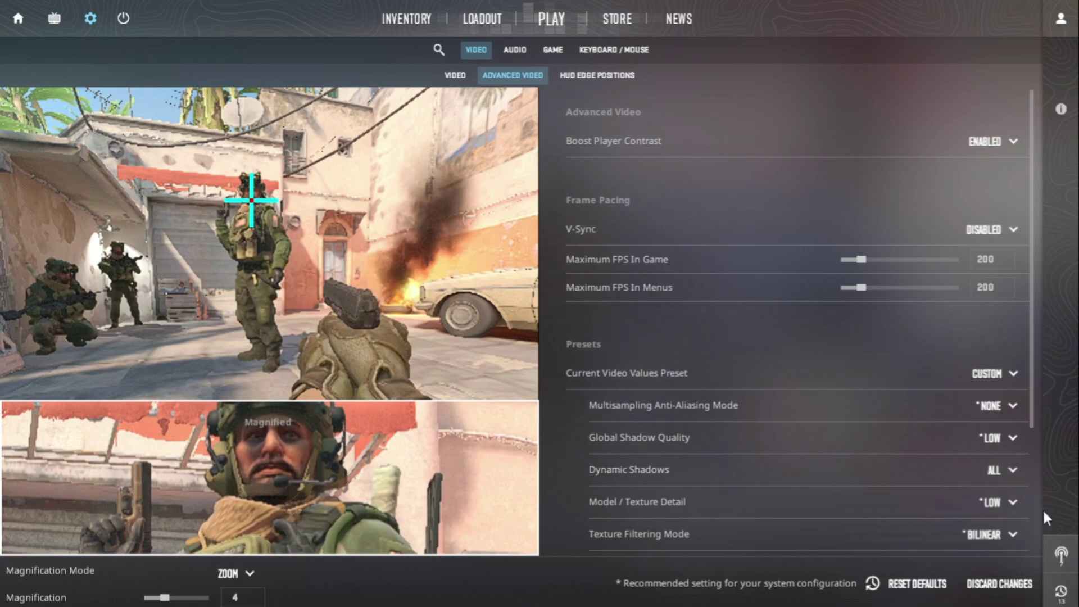
{"action": "mouse_move", "coordinate": [1004, 514]}
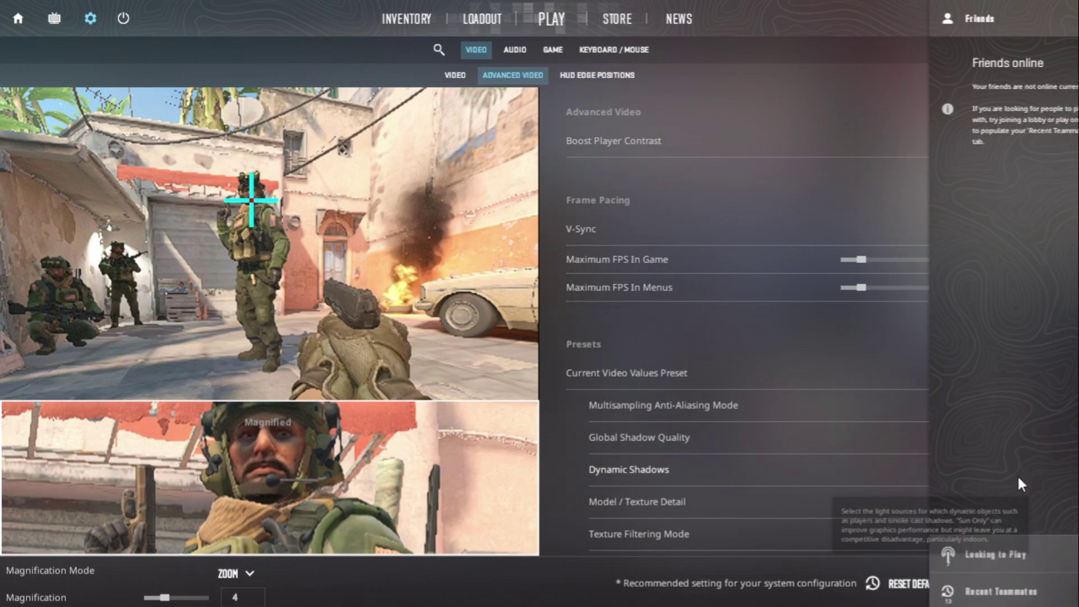
{"action": "left_click", "coordinate": [996, 502]}
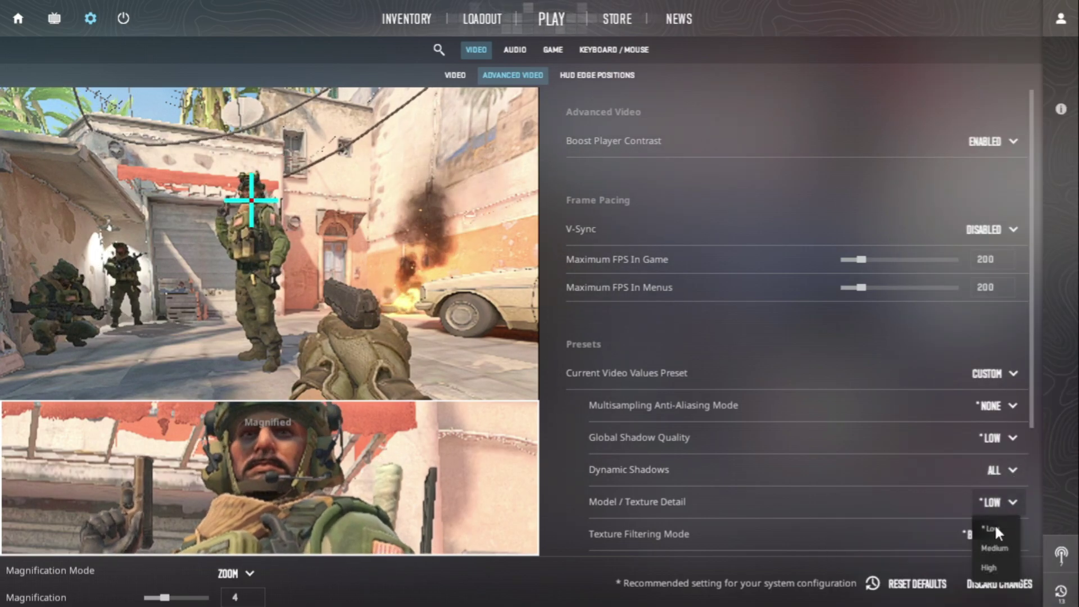
{"action": "left_click", "coordinate": [993, 526]}
{"action": "left_click", "coordinate": [993, 533]}
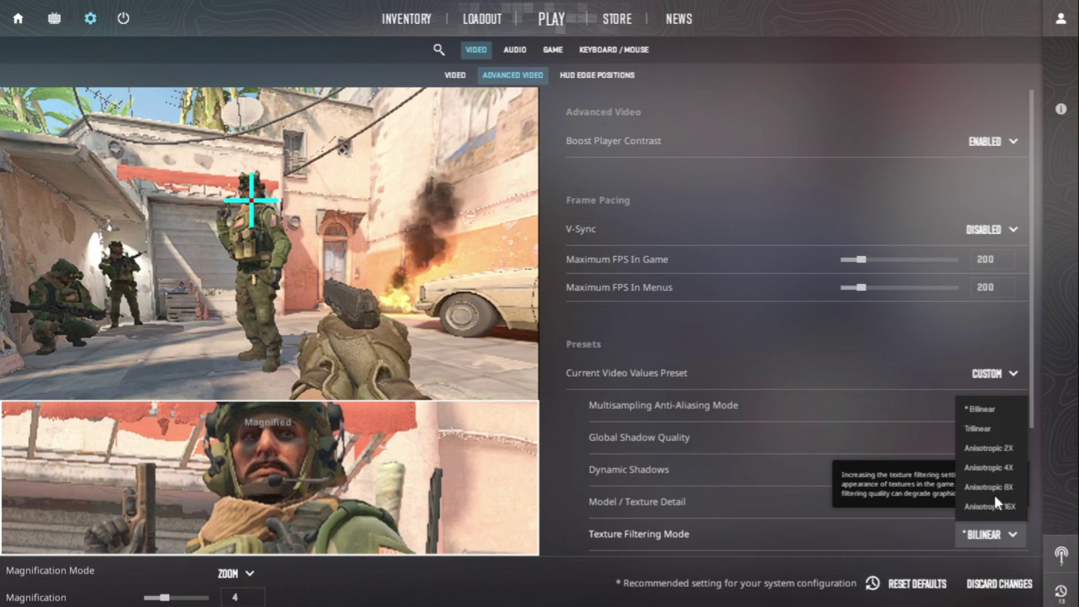
{"action": "left_click", "coordinate": [977, 408]}
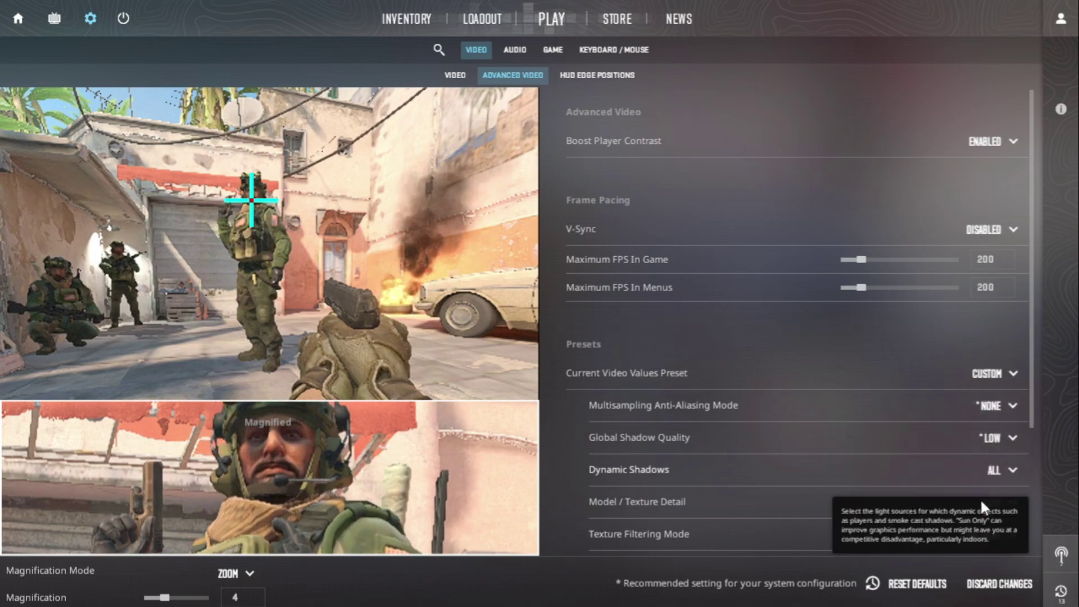
Set High Dynamic Range to Performance and FidelityFX Super Resolution to Disabled (Highest Quality).
{"action": "scroll", "coordinate": [981, 501], "scroll_direction": "down", "scroll_amount": 5}
{"action": "left_click", "coordinate": [988, 502]}
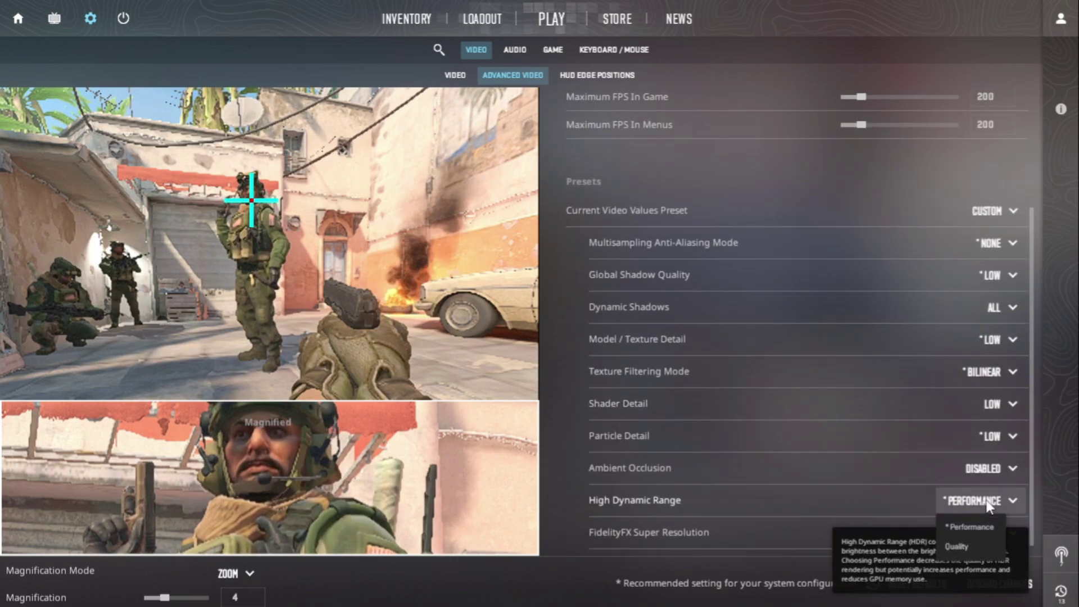
{"action": "left_click", "coordinate": [969, 526]}
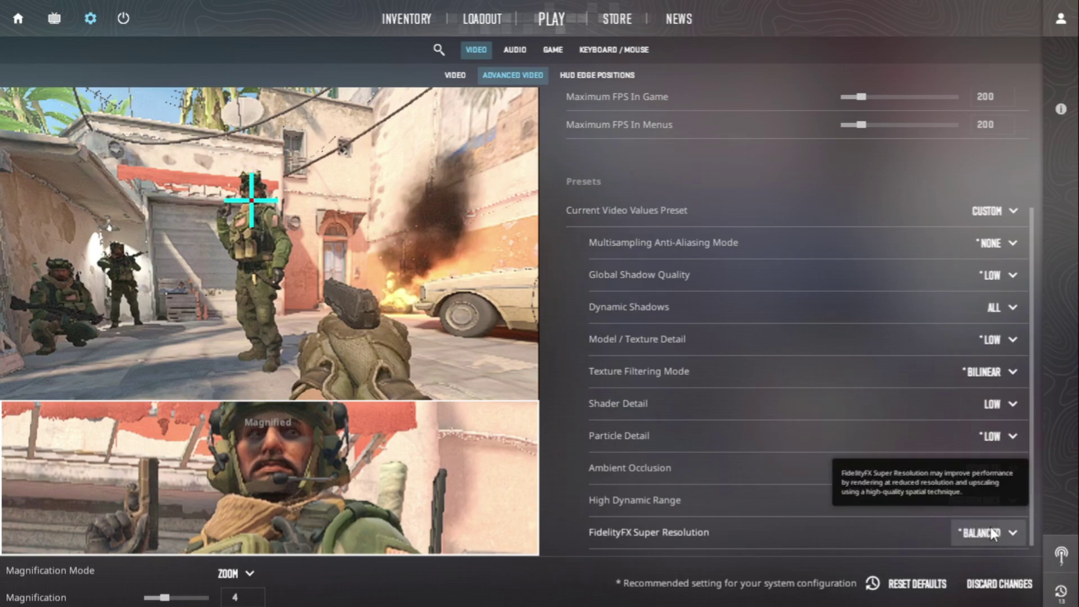
{"action": "left_click", "coordinate": [993, 534]}
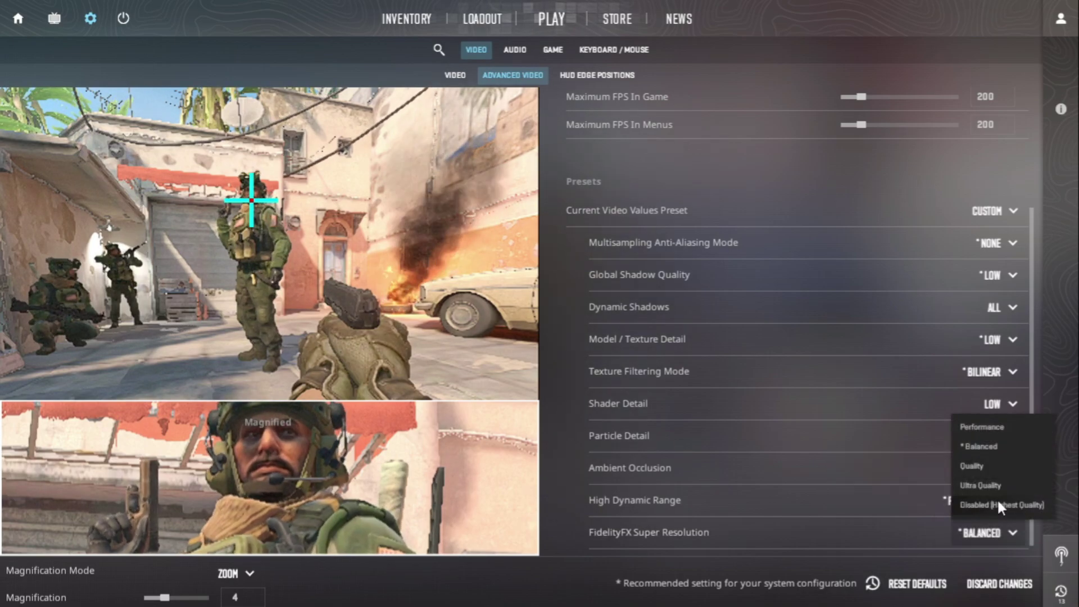
{"action": "left_click", "coordinate": [999, 506]}
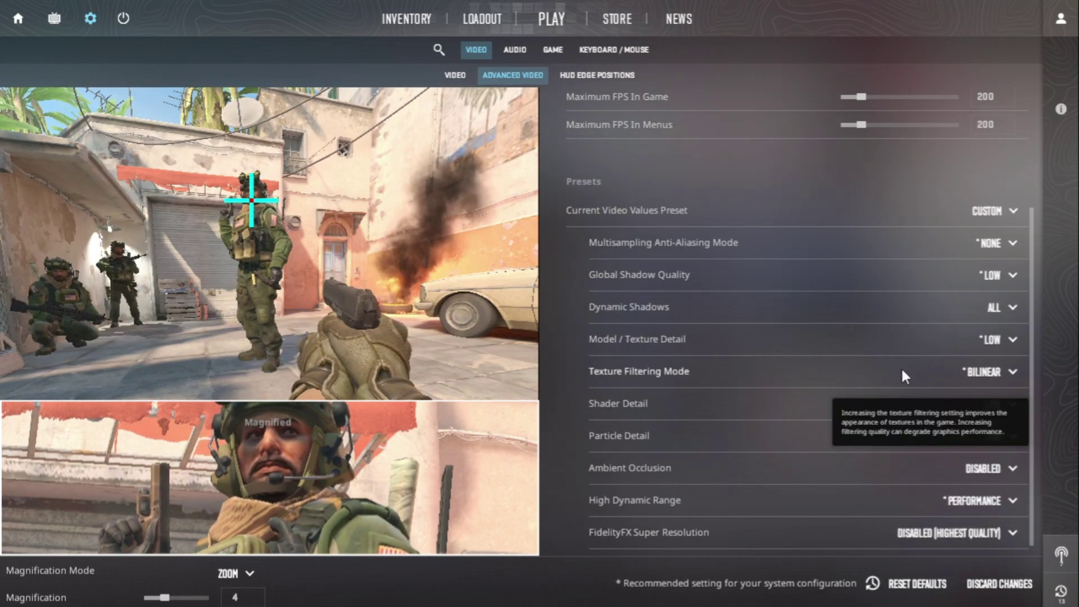
{"action": "scroll", "coordinate": [890, 264], "scroll_direction": "up", "scroll_amount": 3}
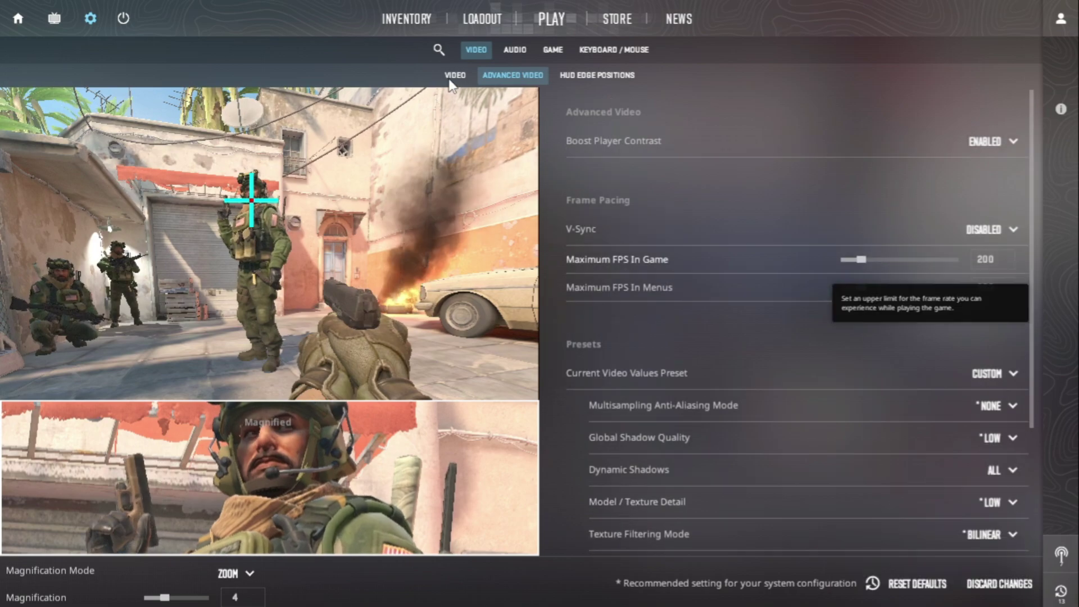
In the basic video settings, choose Fullscreen display mode and Widescreen 16:9 aspect ratio, and open the resolution choices.
{"action": "left_click", "coordinate": [450, 79]}
{"action": "left_click", "coordinate": [702, 148]}
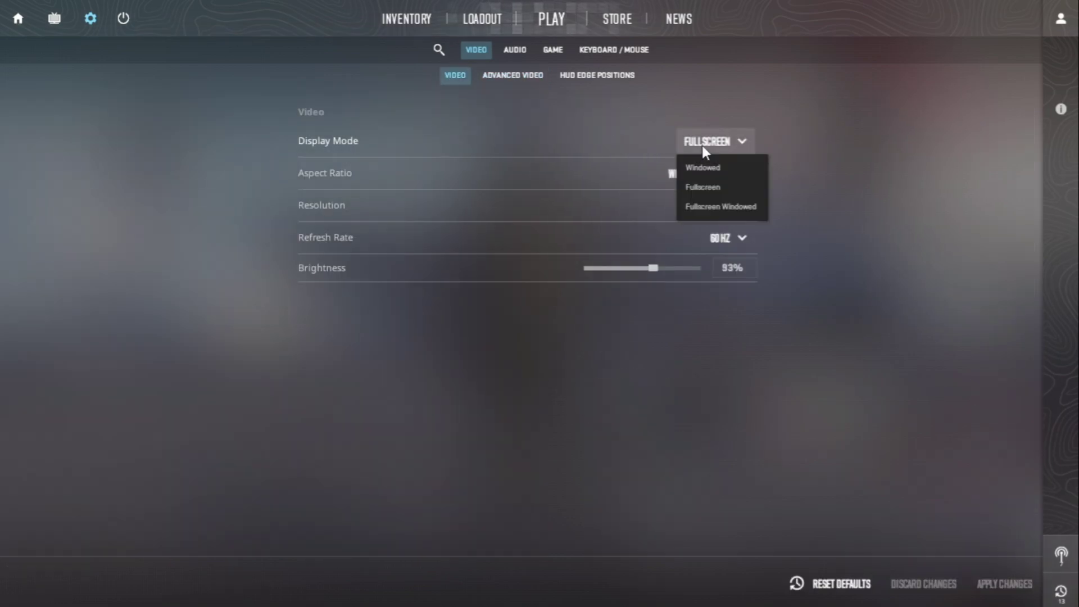
{"action": "left_click", "coordinate": [701, 191]}
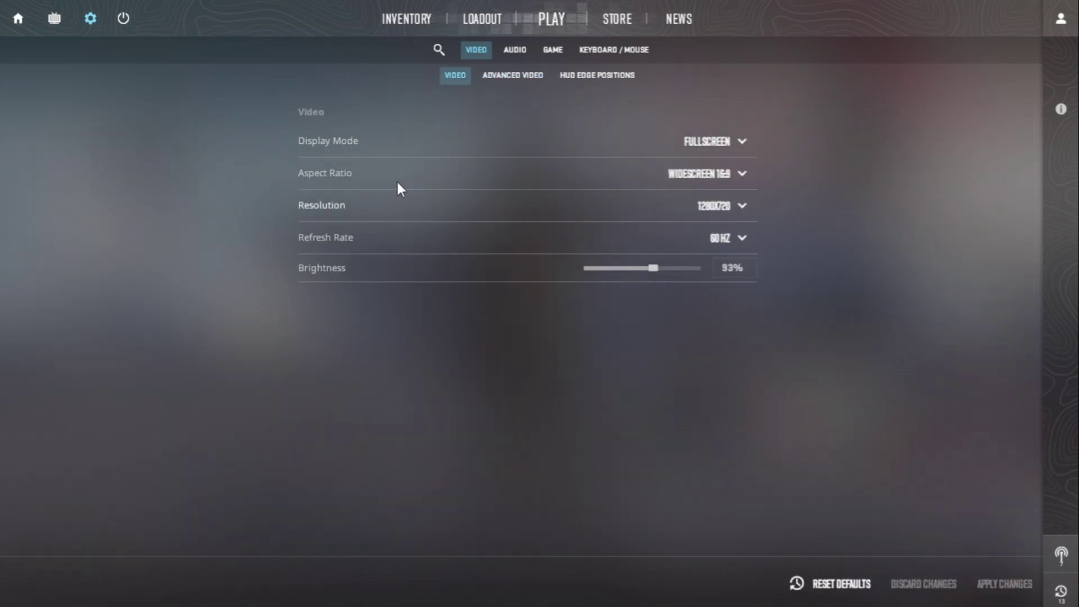
{"action": "left_click", "coordinate": [682, 180]}
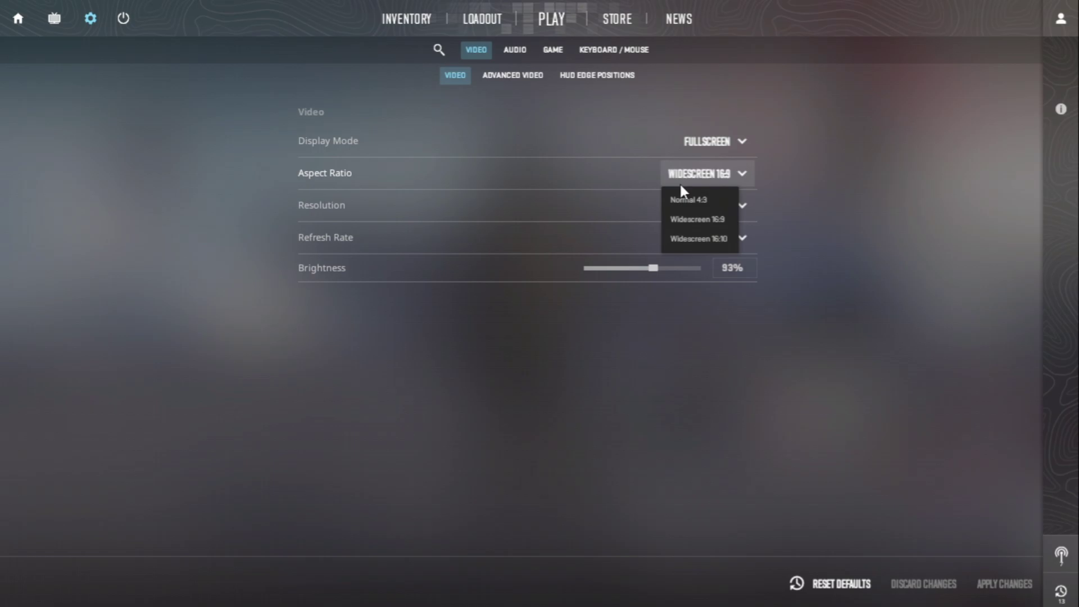
{"action": "left_click", "coordinate": [706, 219]}
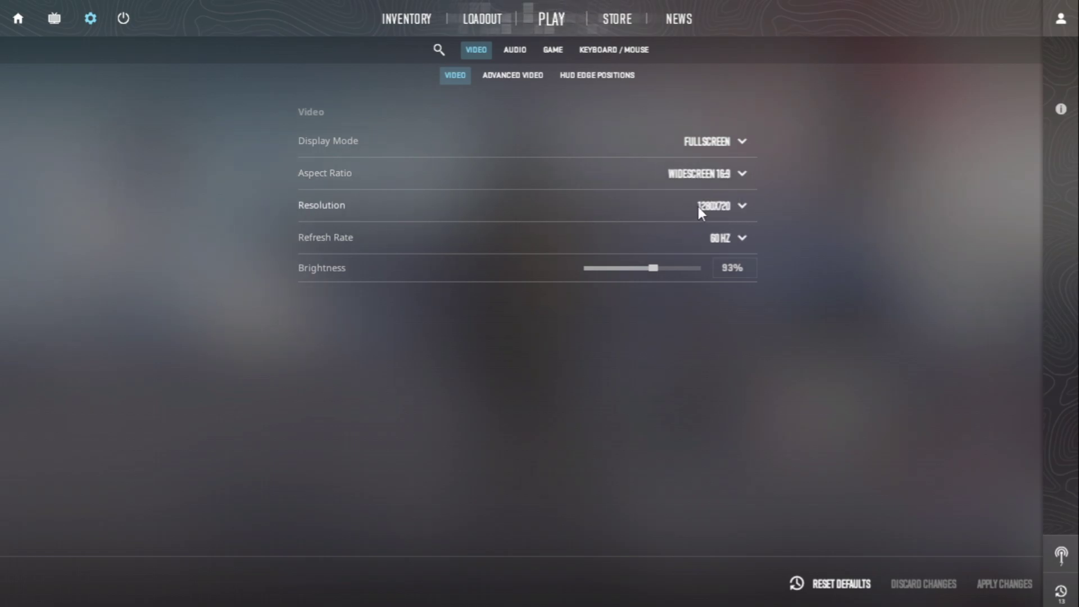
{"action": "left_click", "coordinate": [702, 208]}
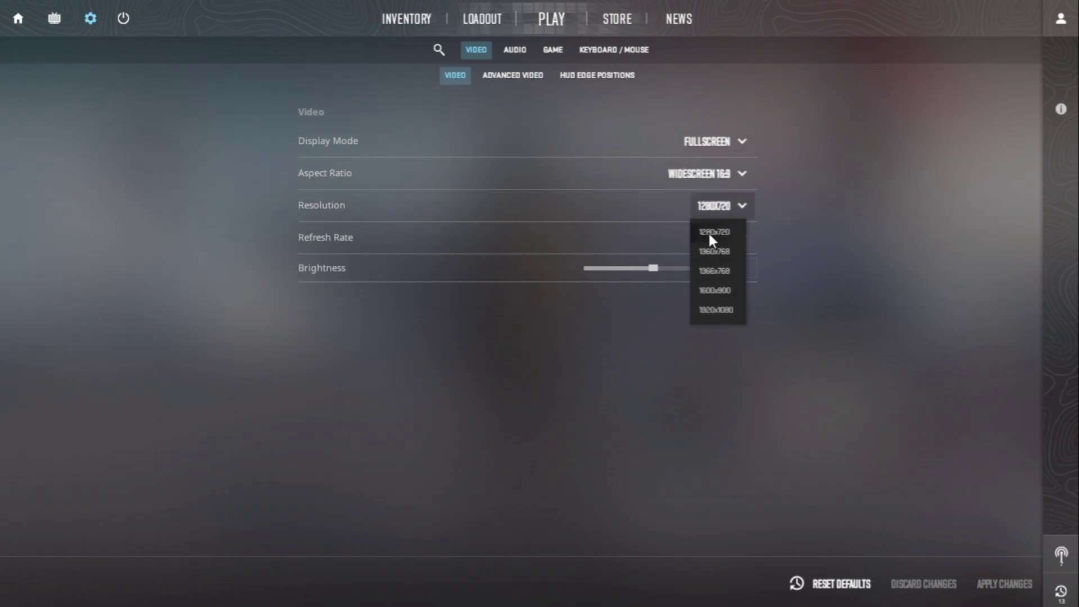